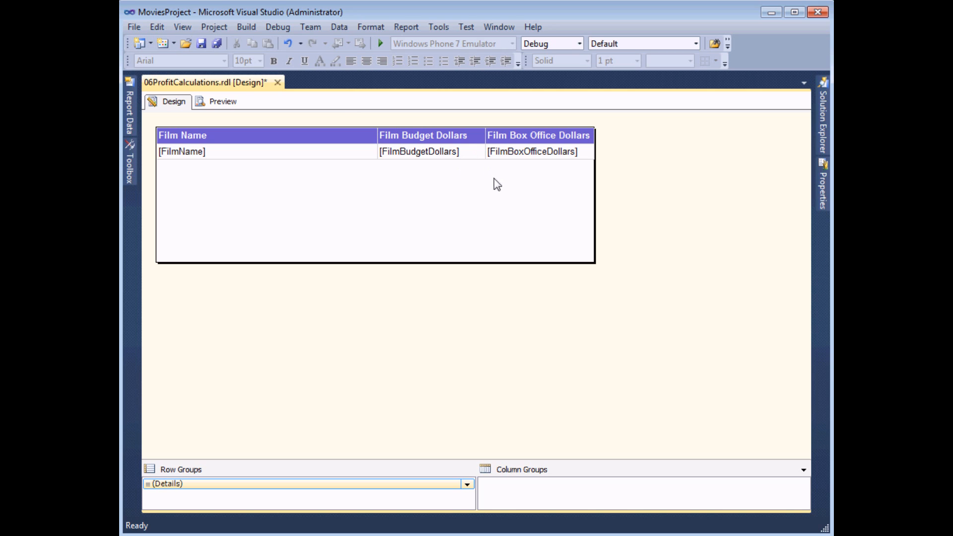
Step: Add a calculated field named FilmPL to dtsFinance and open its source expression editor
mouse_move(132, 114)
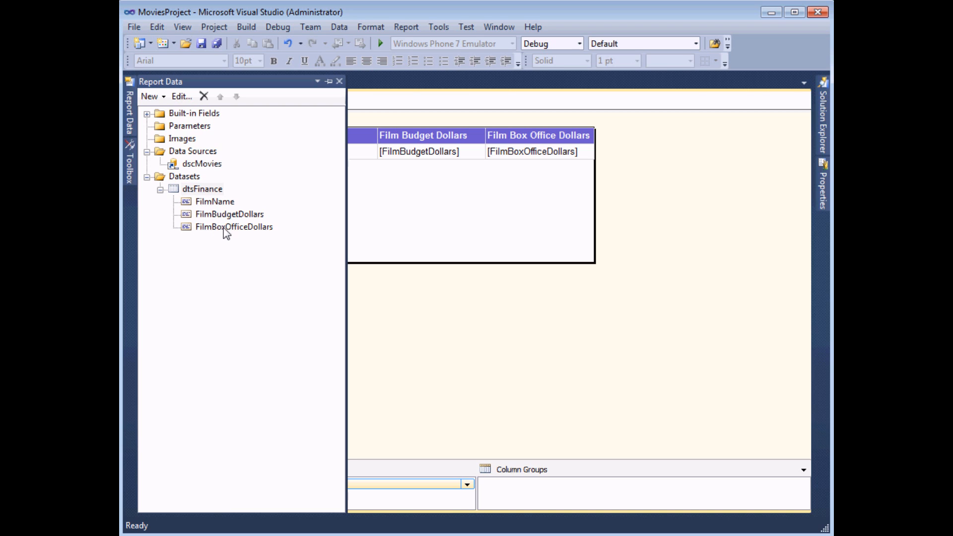
right_click(216, 192)
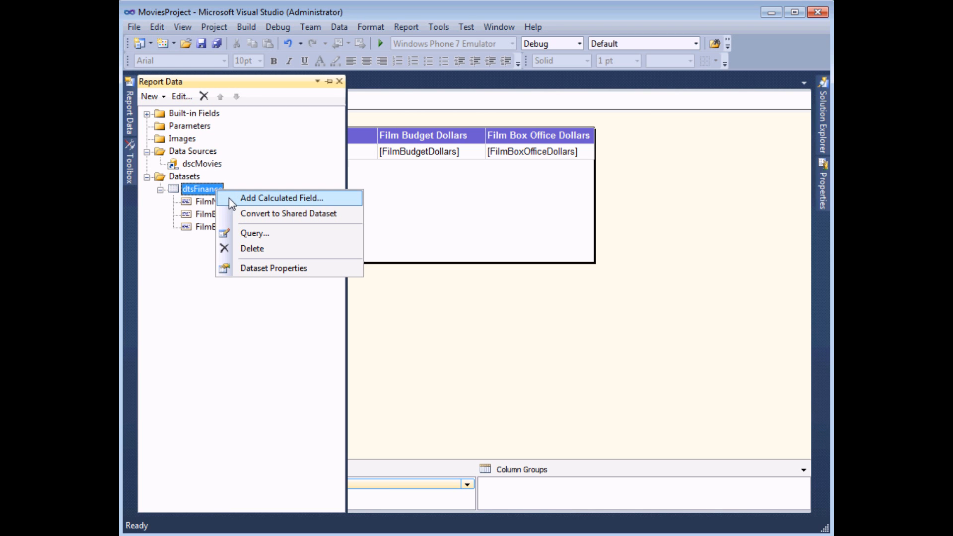
left_click(229, 198)
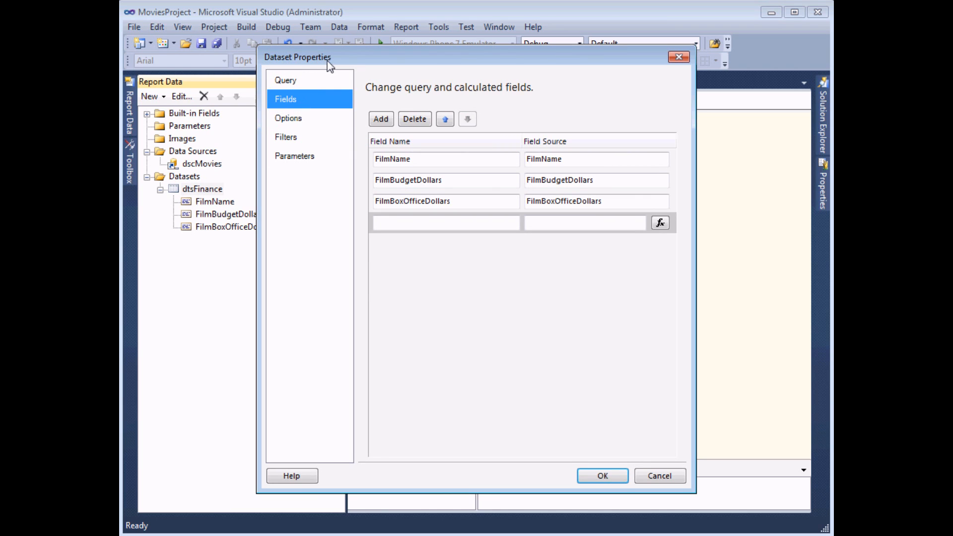
left_click(398, 228)
type("FilmPL")
key("Tab")
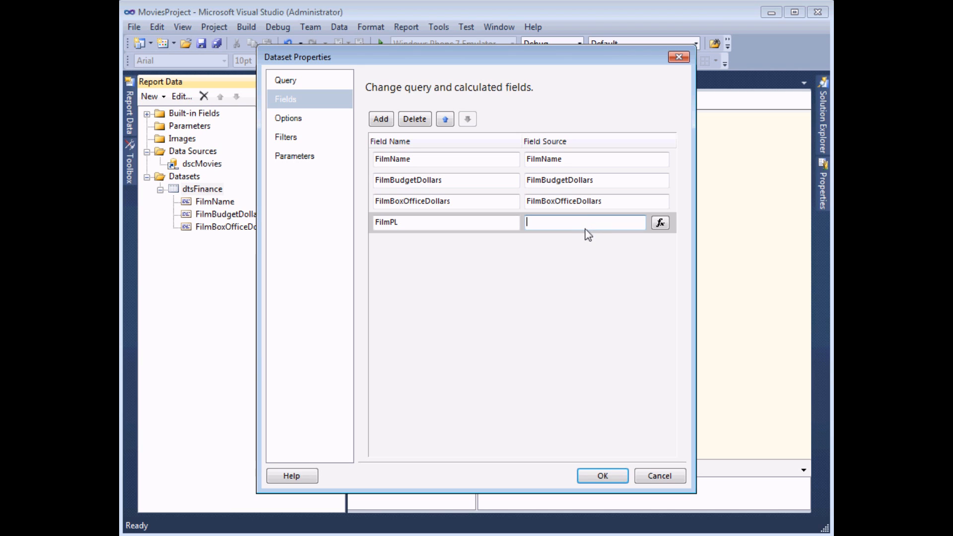
left_click(660, 226)
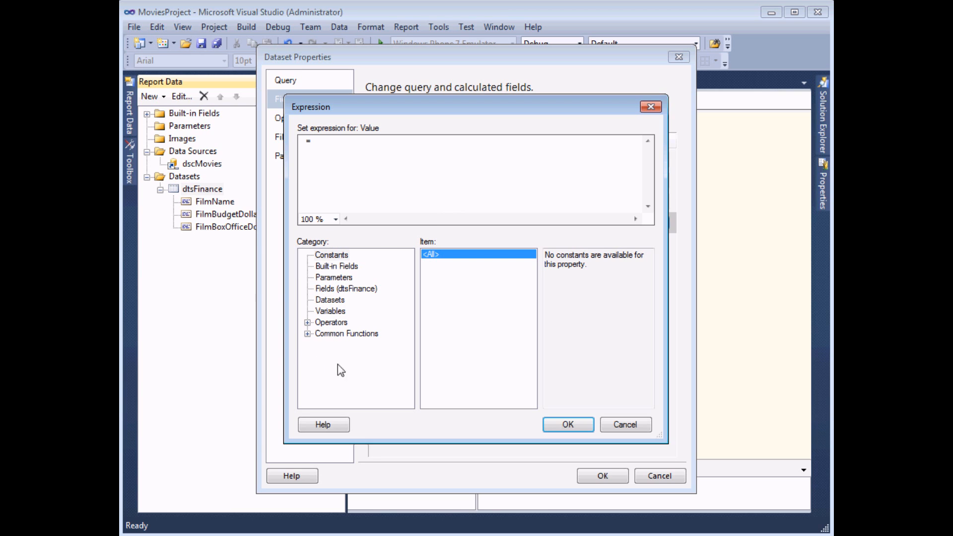
Step: Set FilmPL's expression to FilmBoxOfficeDollars minus FilmBudgetDollars and accept it
left_click(326, 291)
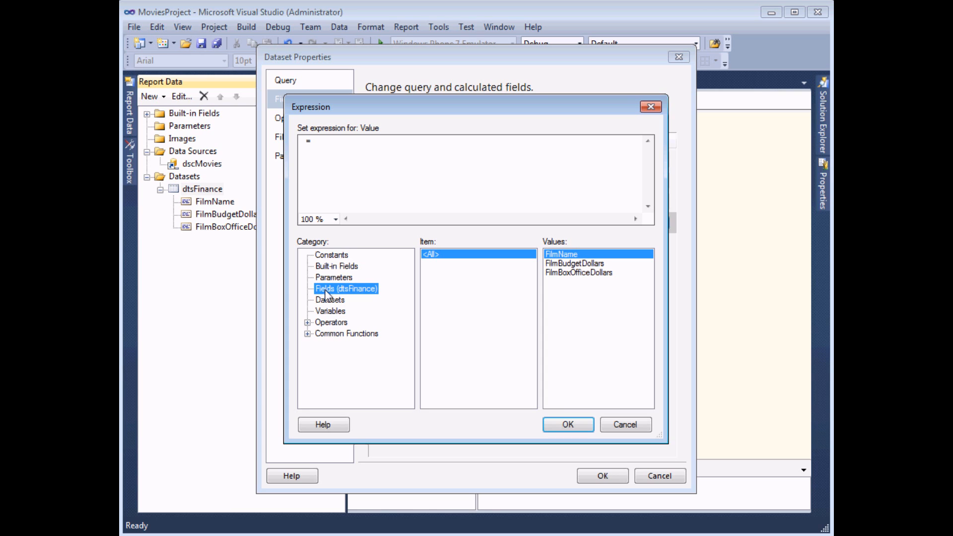
double_click(575, 274)
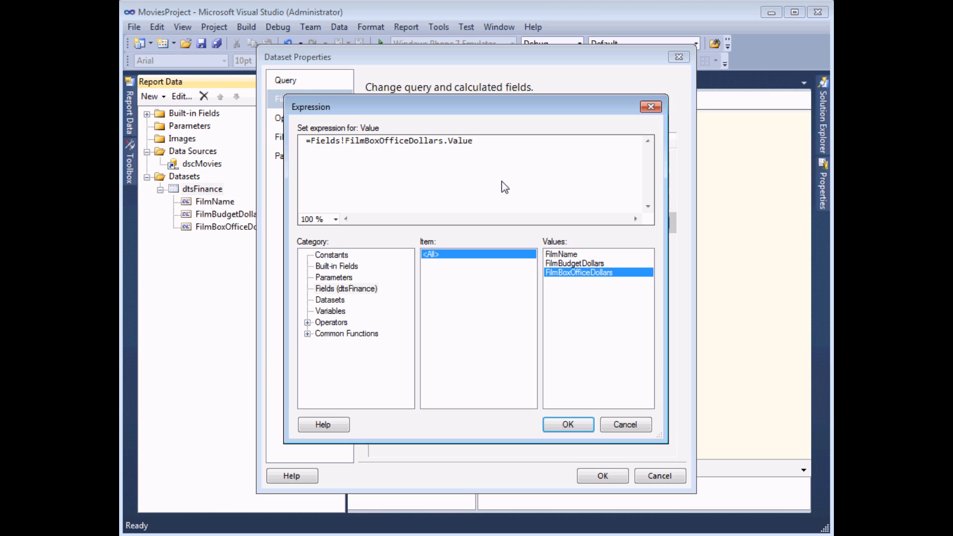
type("-")
double_click(571, 264)
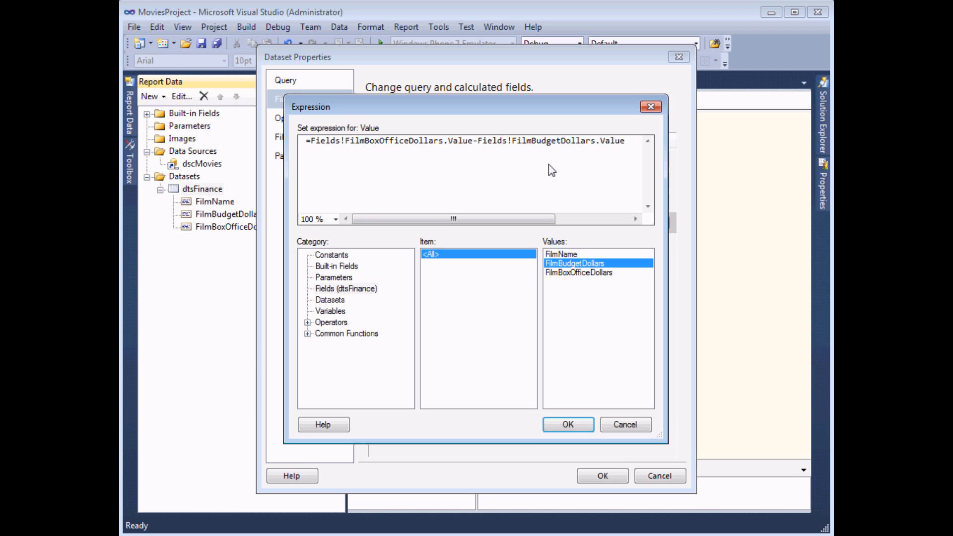
left_click(568, 424)
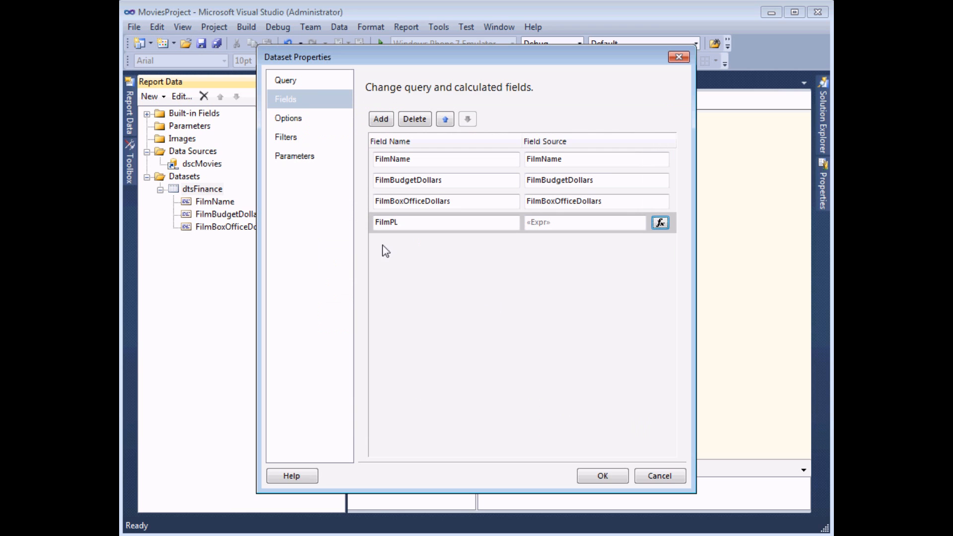
Step: Add a widened Film PL column bound to [FilmPL] at the table's right and preview the profits
left_click(605, 479)
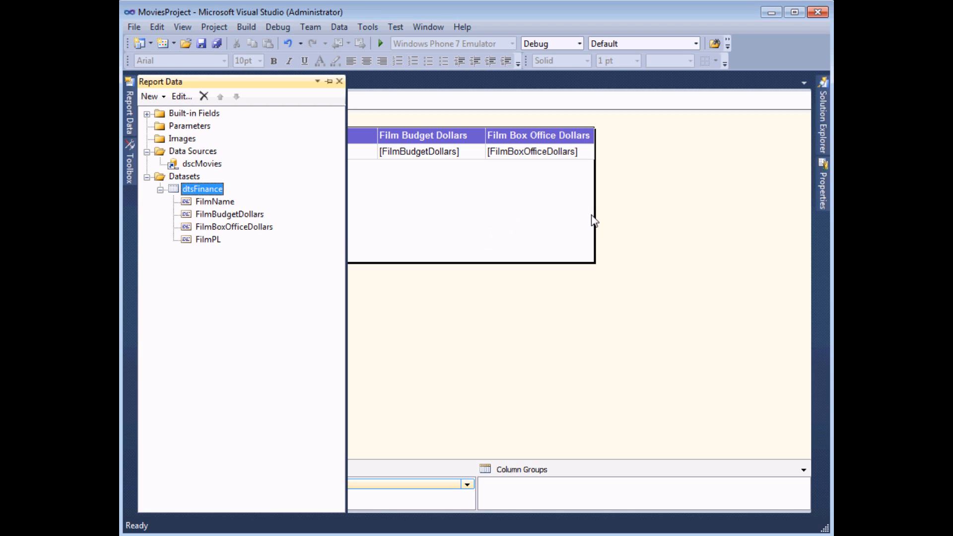
left_click_drag(596, 222, 721, 221)
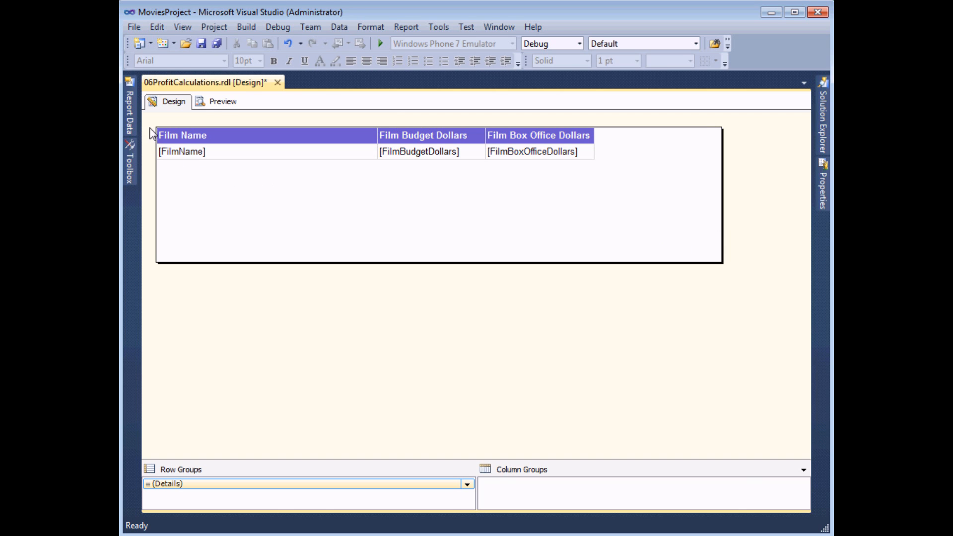
mouse_move(134, 118)
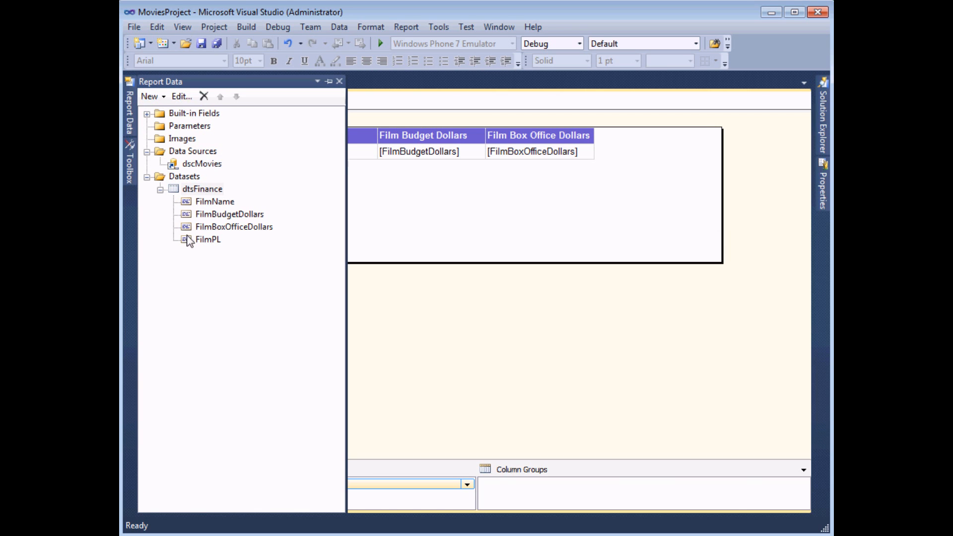
left_click_drag(190, 246, 594, 145)
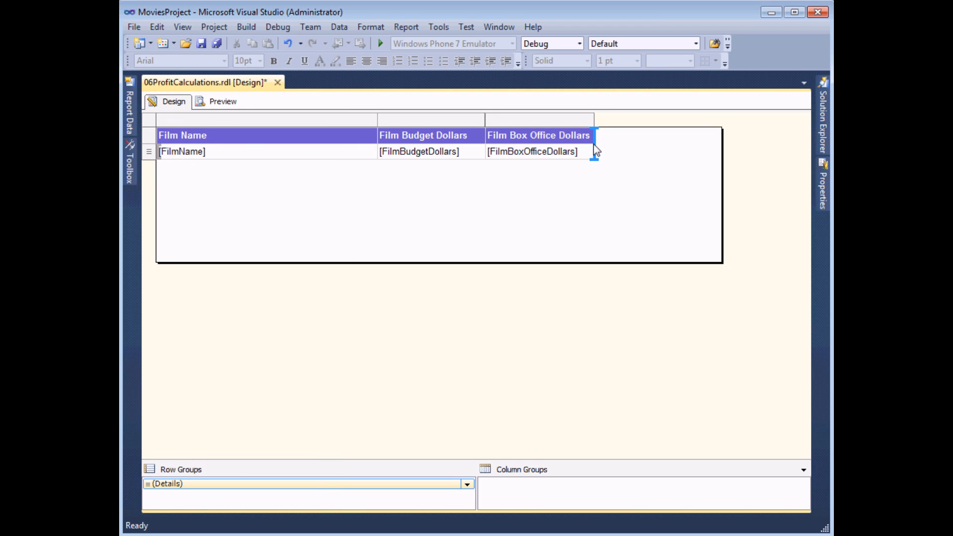
left_click_drag(595, 150, 595, 151)
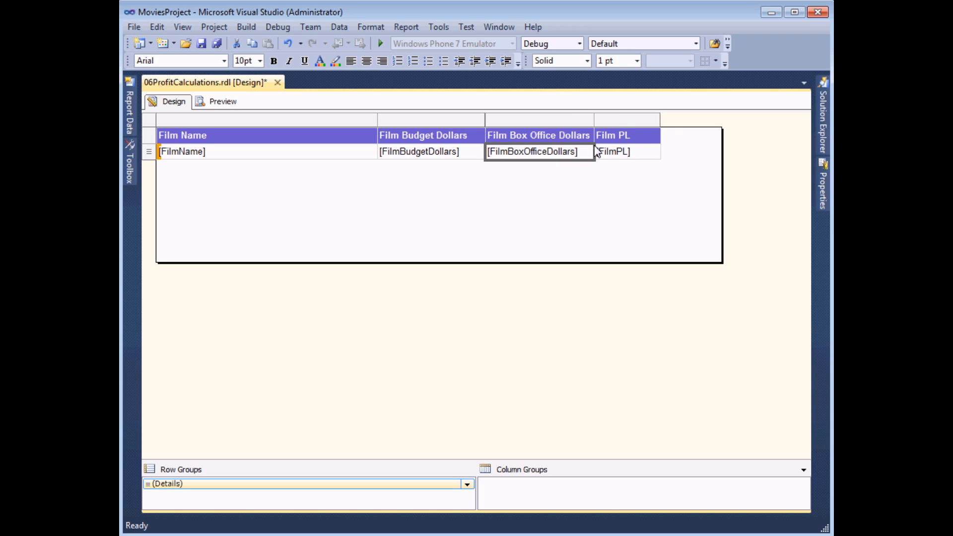
left_click_drag(662, 121, 715, 119)
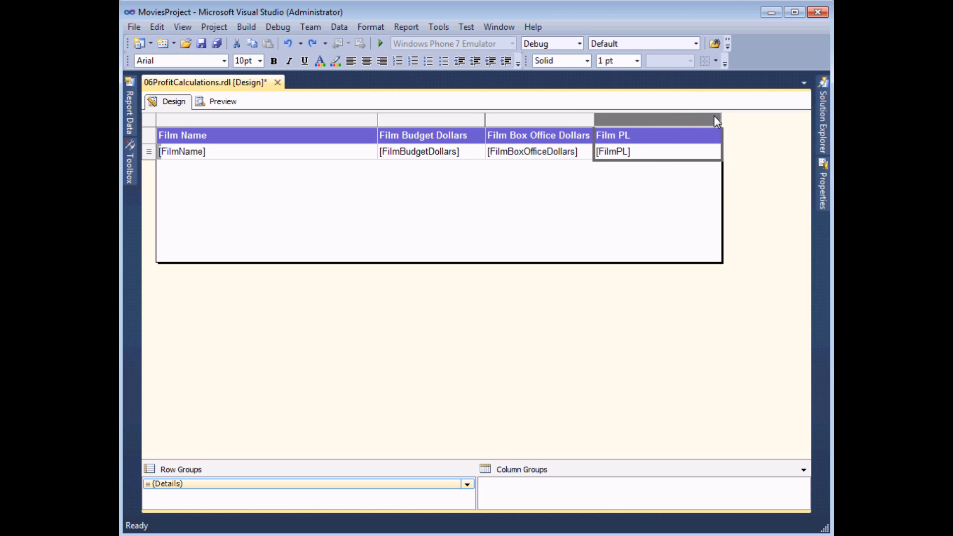
left_click(208, 104)
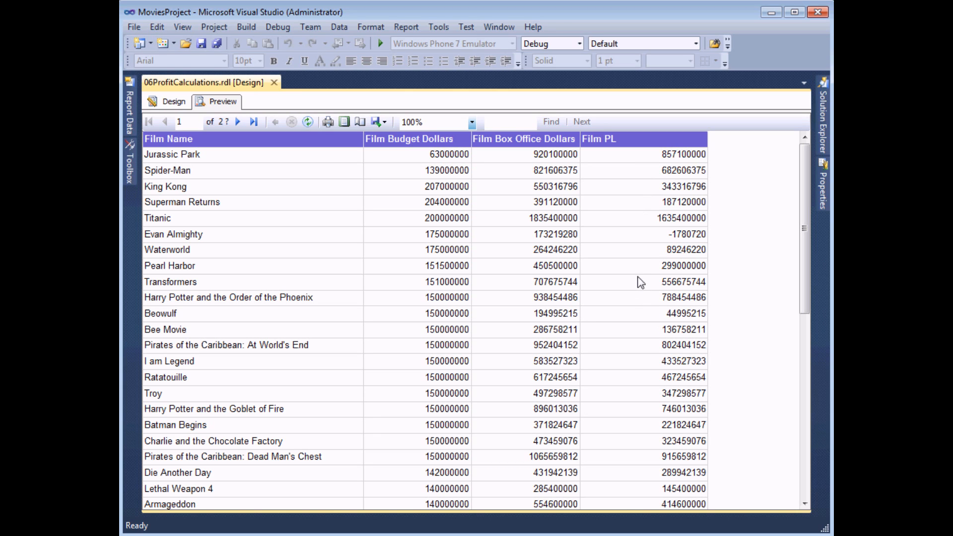
left_click(168, 105)
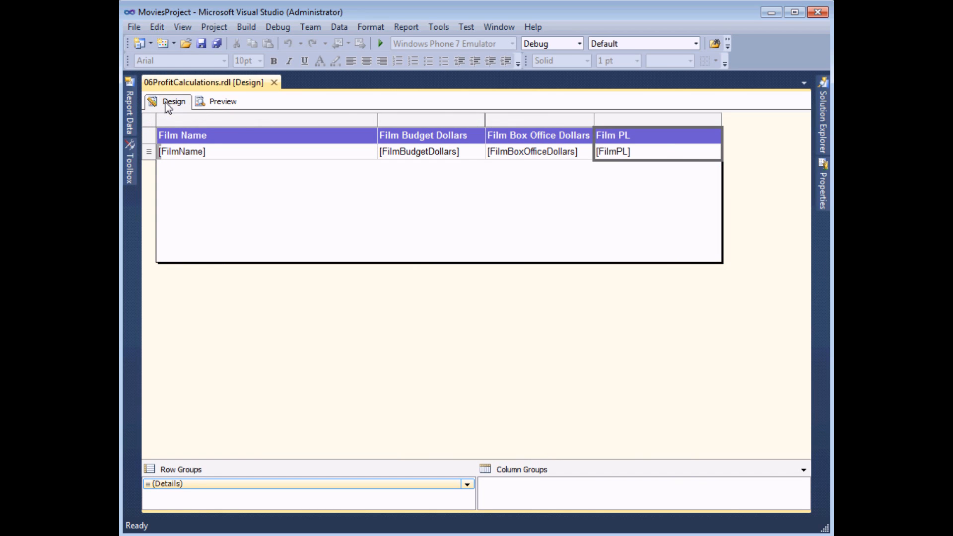
Step: Add a Tablix sort on [FilmPL] with order Z to A, then preview the sorted report
left_click_drag(722, 124, 709, 124)
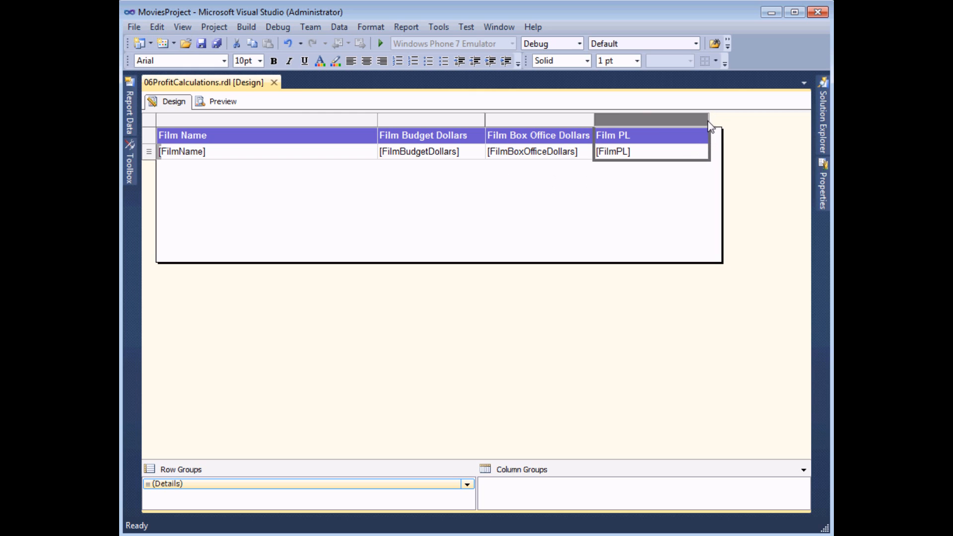
right_click(149, 120)
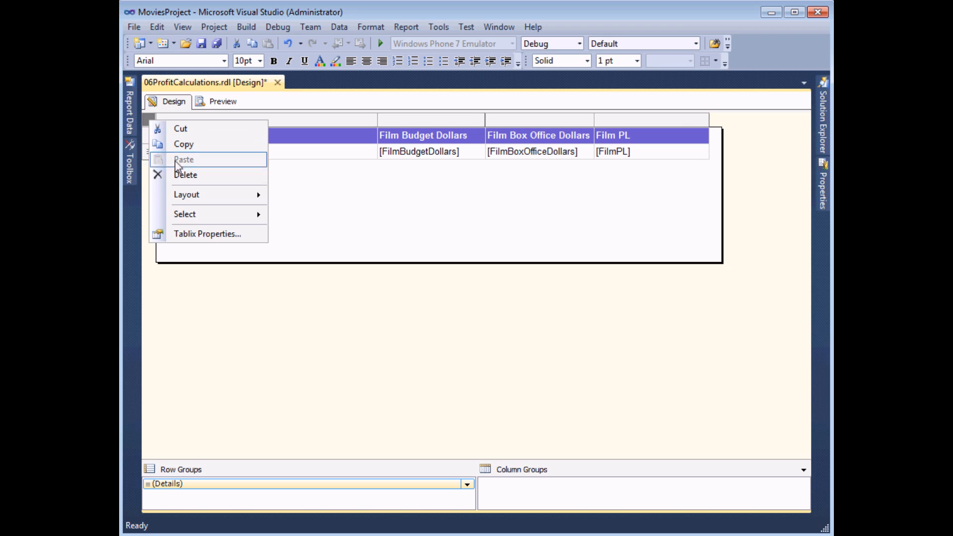
left_click(245, 242)
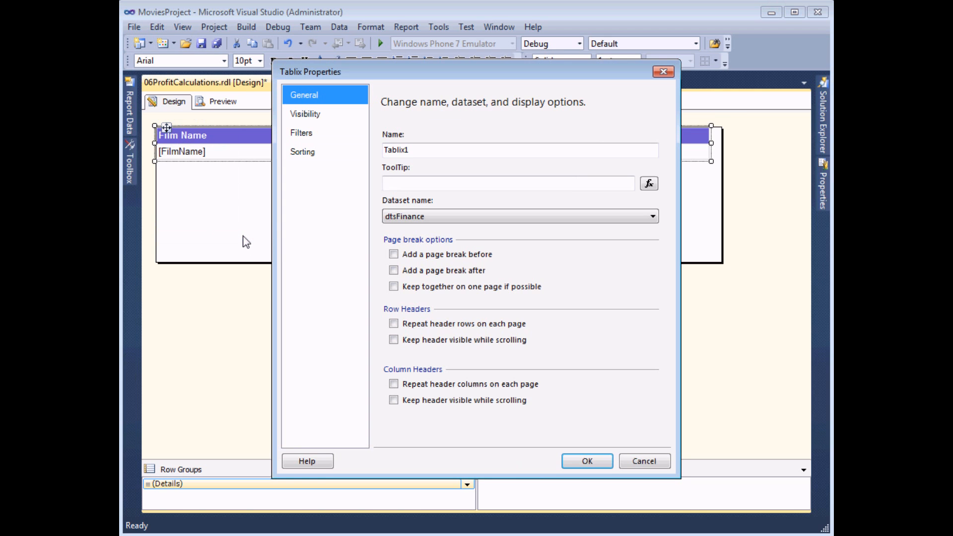
left_click(314, 153)
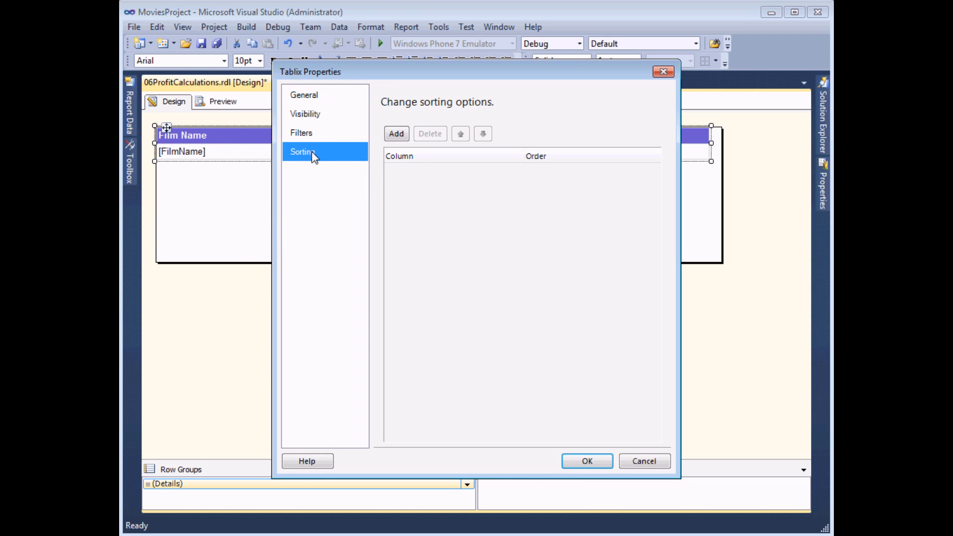
left_click(396, 135)
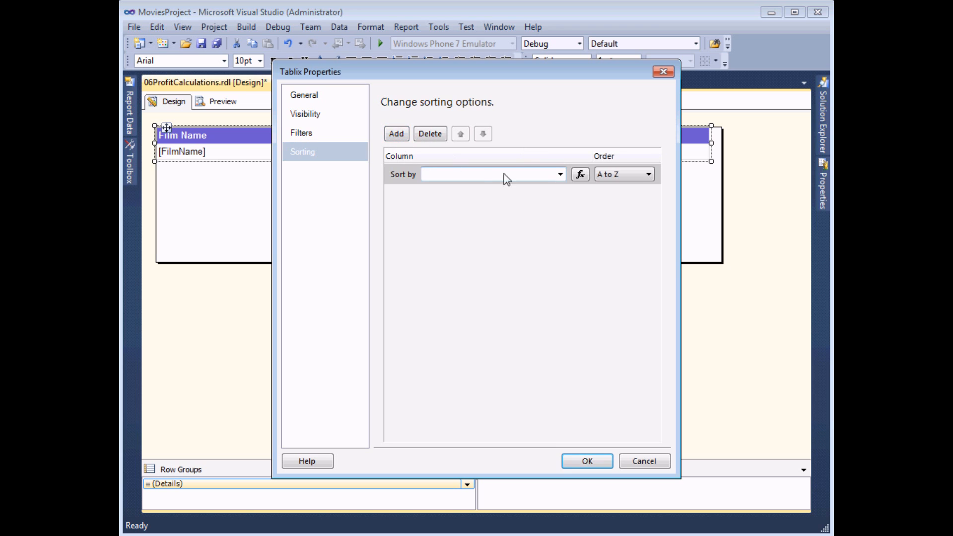
left_click(559, 176)
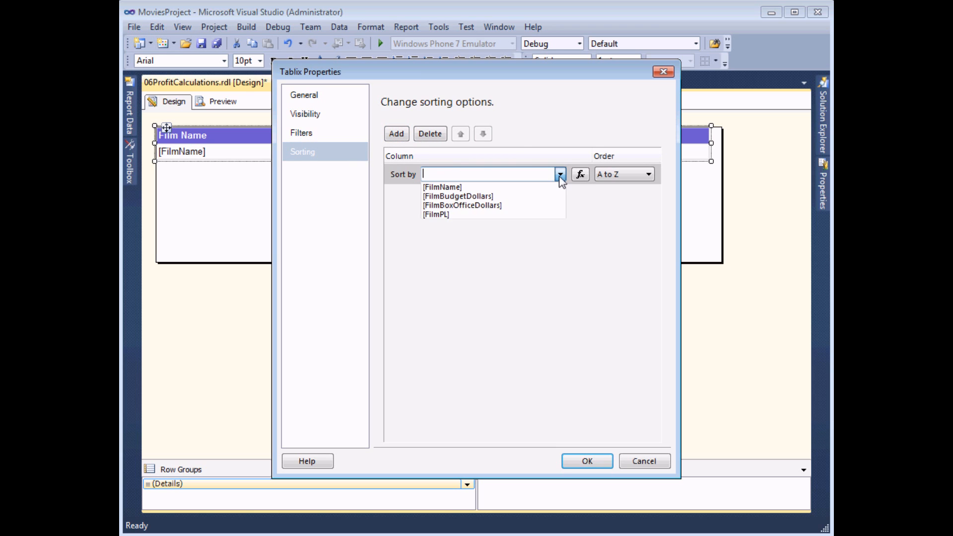
left_click(448, 215)
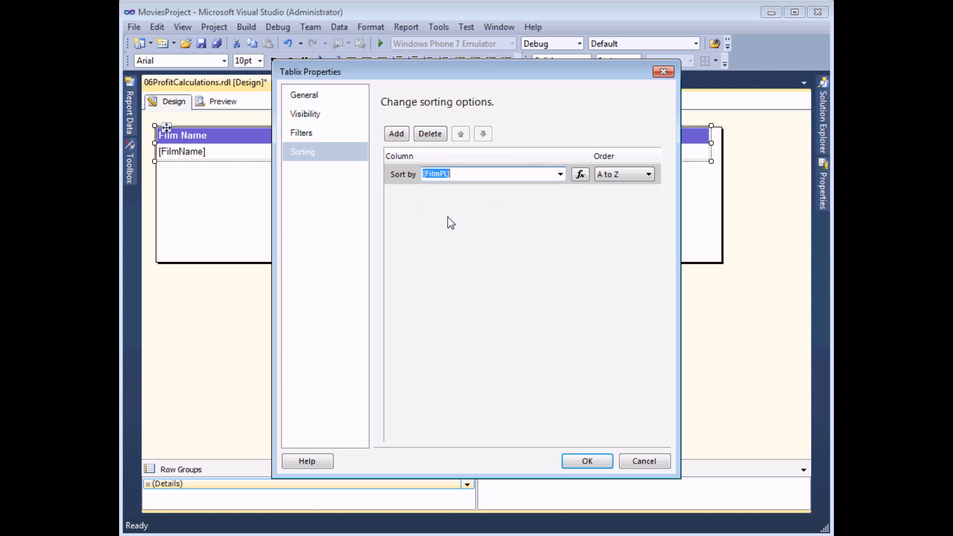
left_click(648, 175)
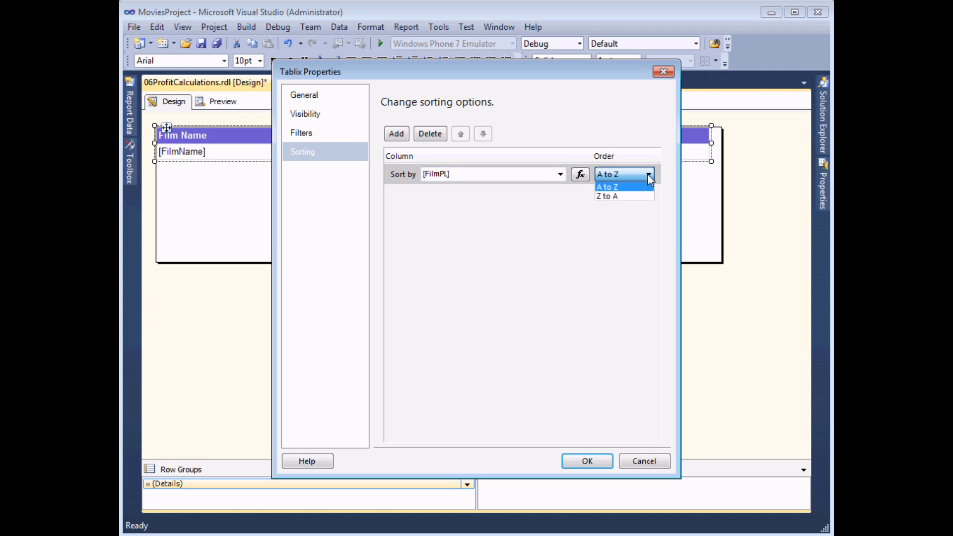
left_click(636, 197)
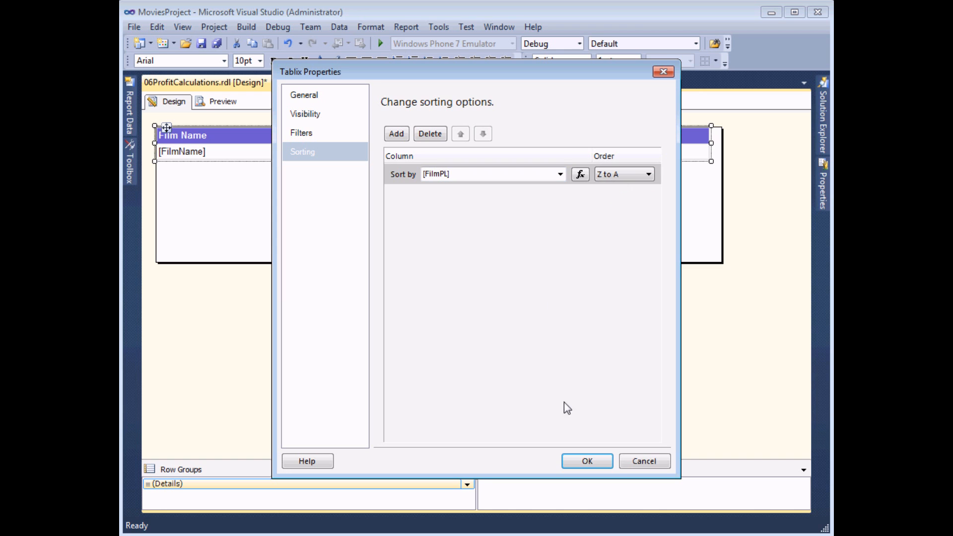
left_click(587, 462)
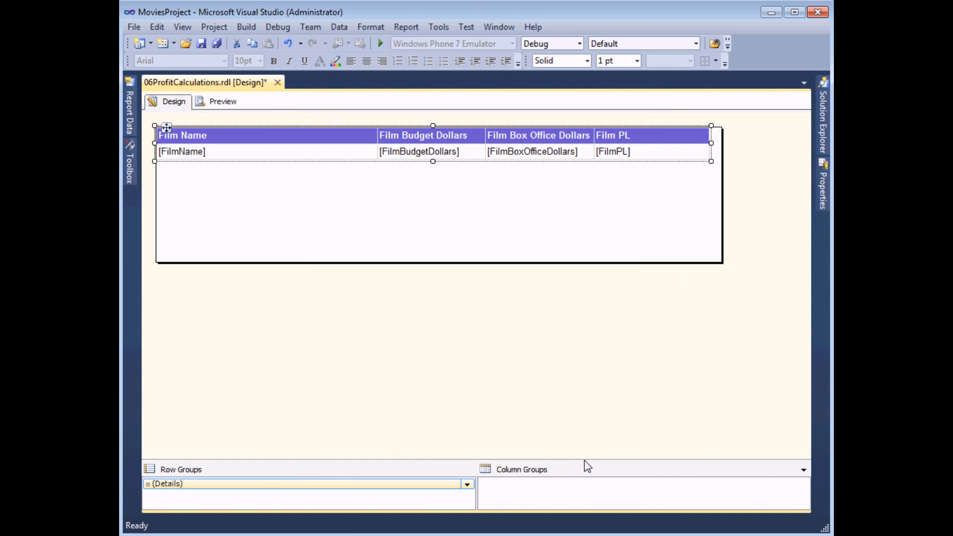
left_click(227, 103)
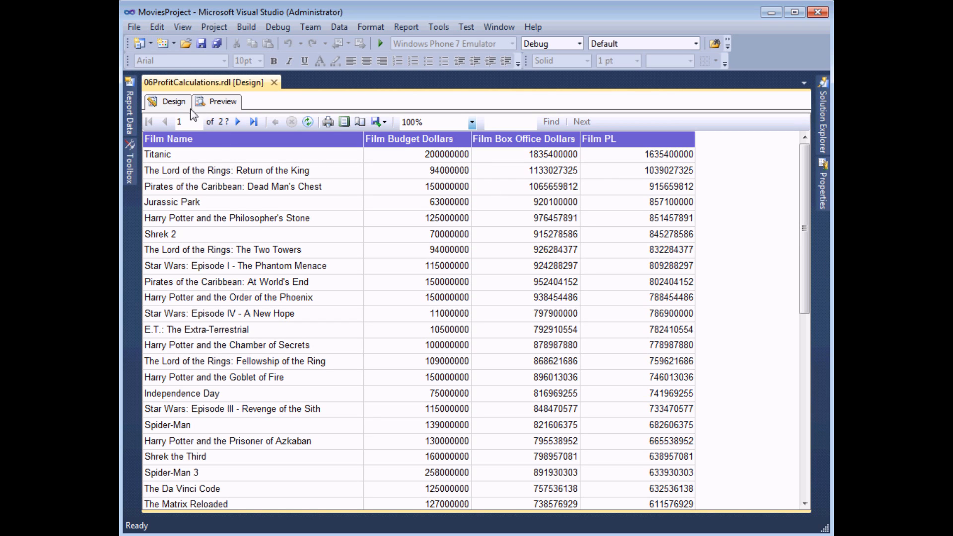
Step: Go back to the report design after confirming Titanic tops the profit list
left_click(173, 101)
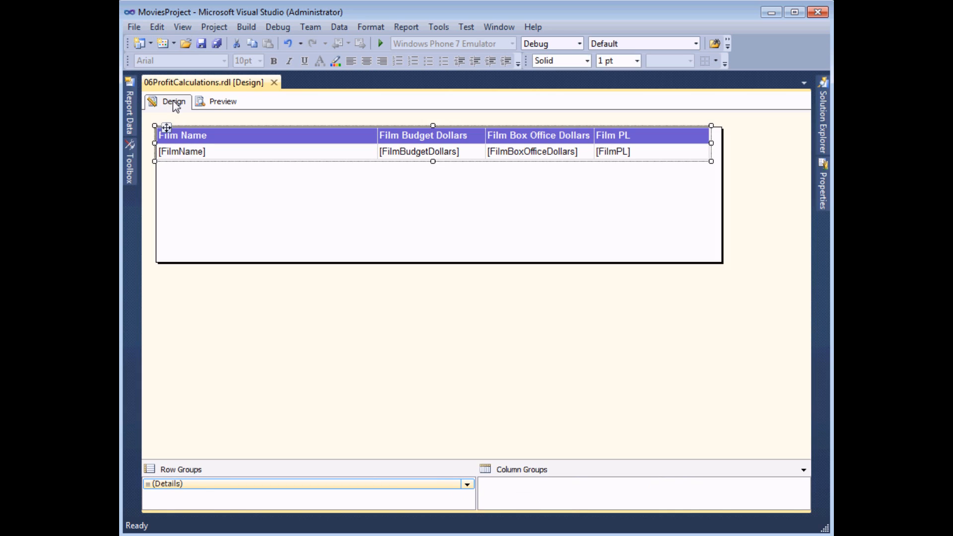
Step: Add a calculated field named FilmPLDescription to dtsFinance and open its value expression editor
mouse_move(132, 108)
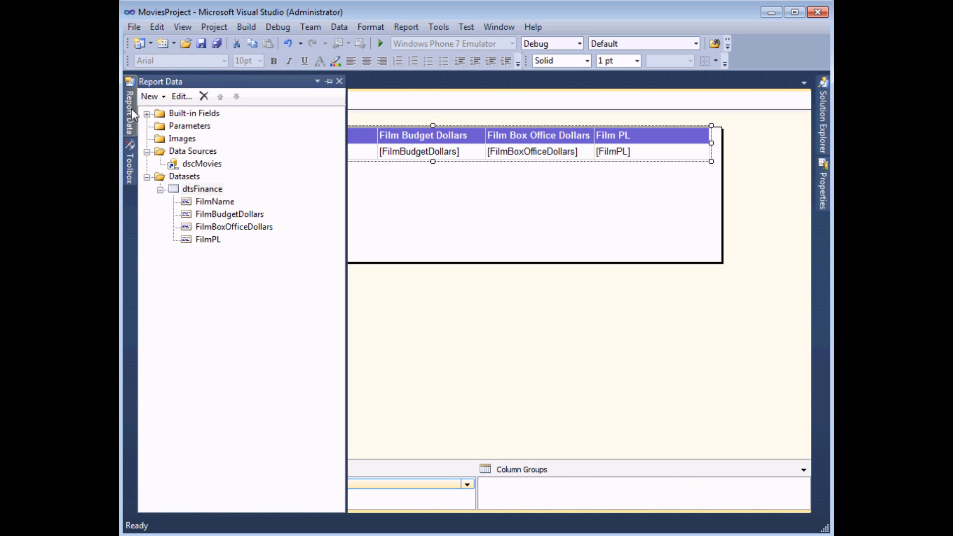
left_click(215, 190)
right_click(215, 190)
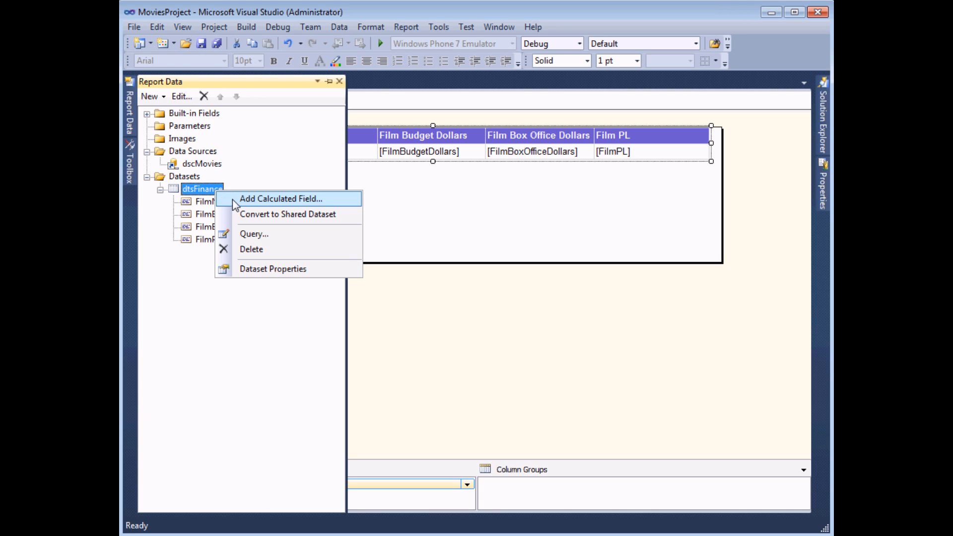
left_click(232, 199)
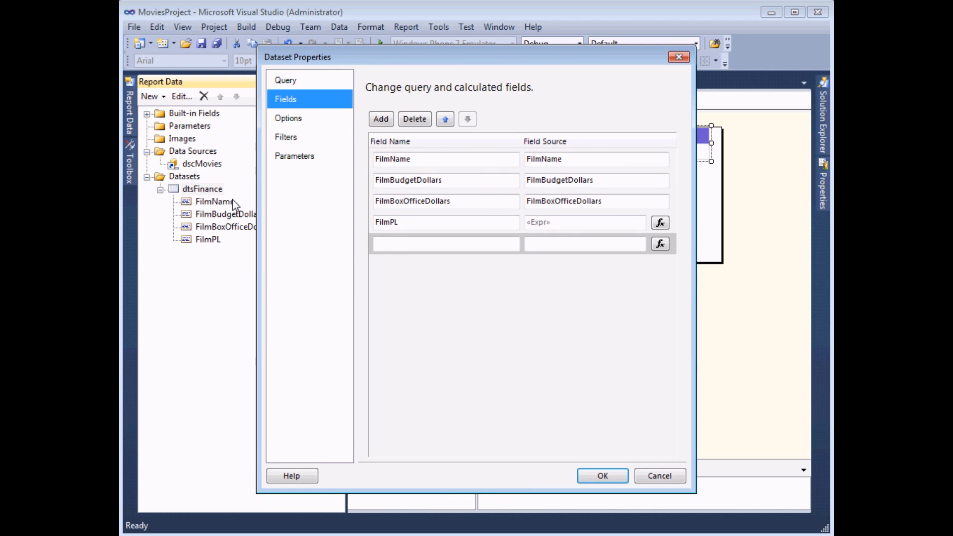
left_click(408, 245)
type("Fil")
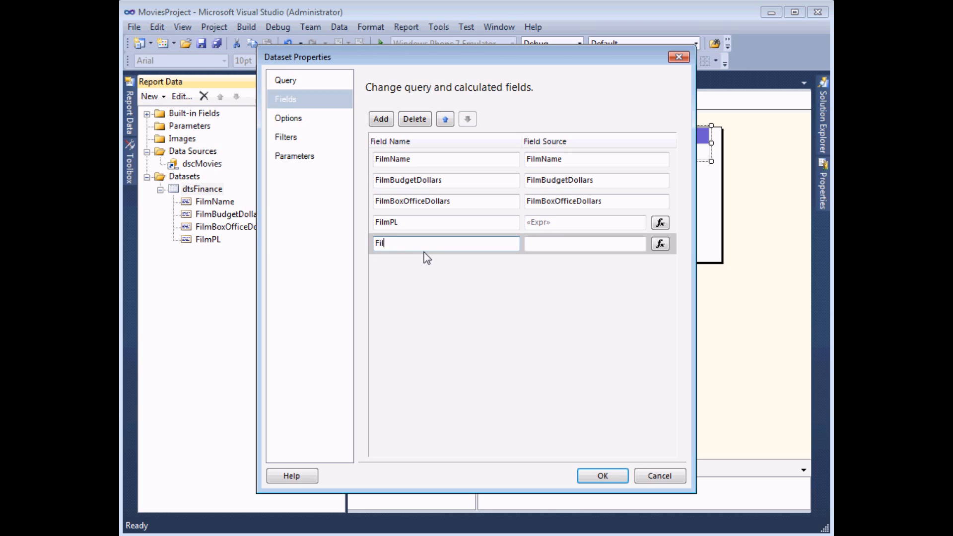
type("mPLDescrit")
key("BackSpace")
type("ption")
left_click(662, 245)
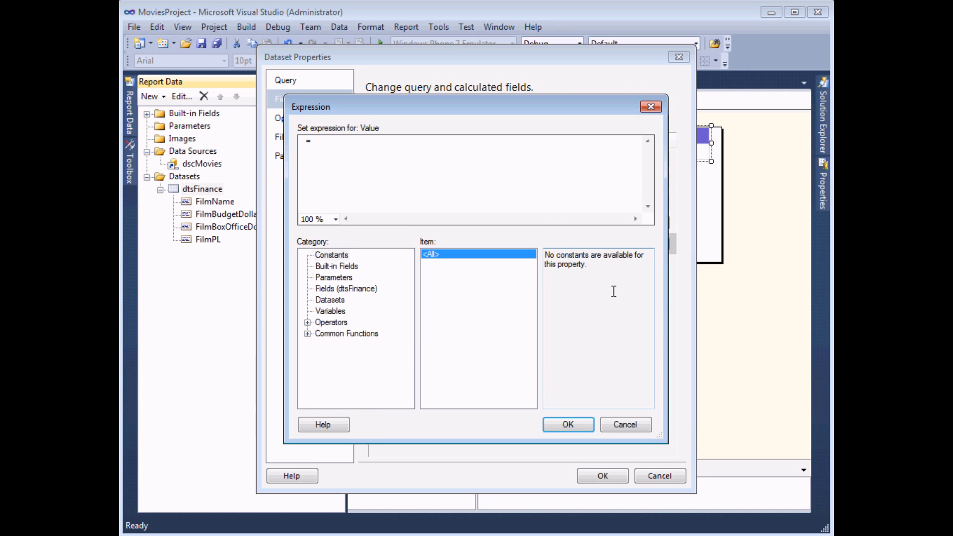
Step: Insert IIf from Common Functions > Program Flow into FilmPLDescription's expression
left_click(363, 290)
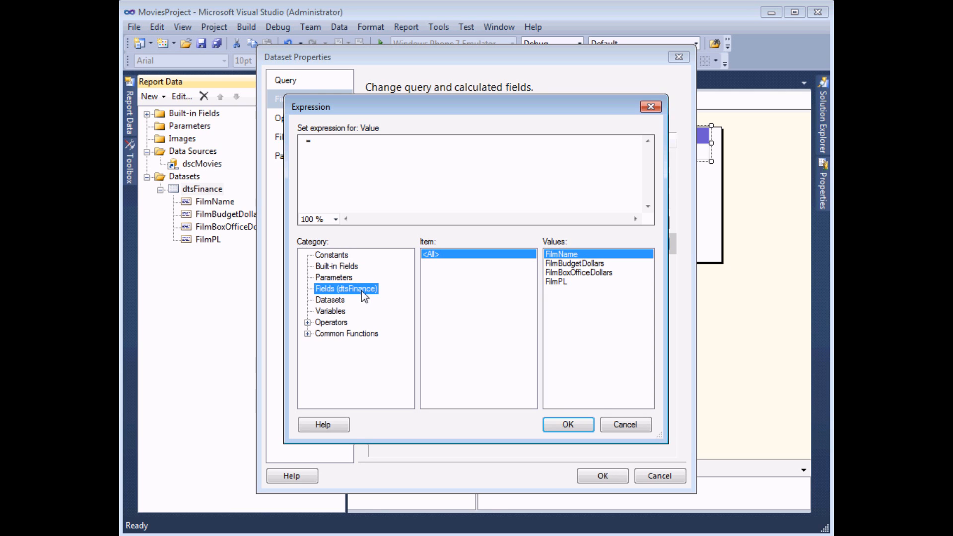
left_click(332, 335)
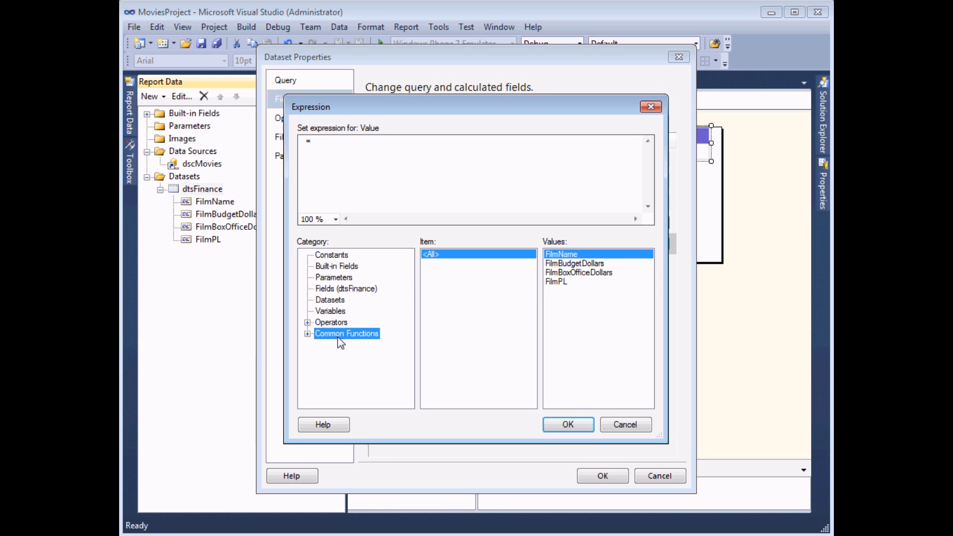
left_click(308, 335)
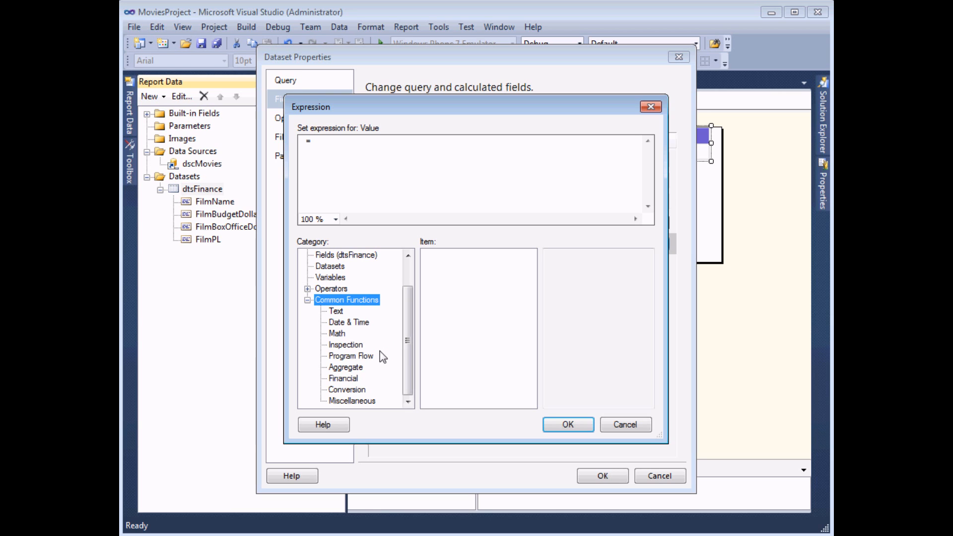
left_click(345, 357)
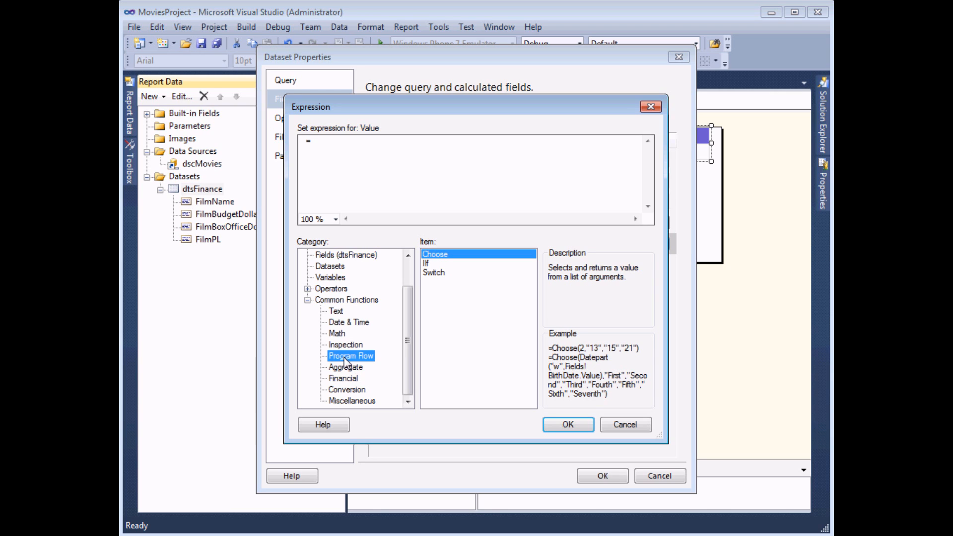
left_click(431, 264)
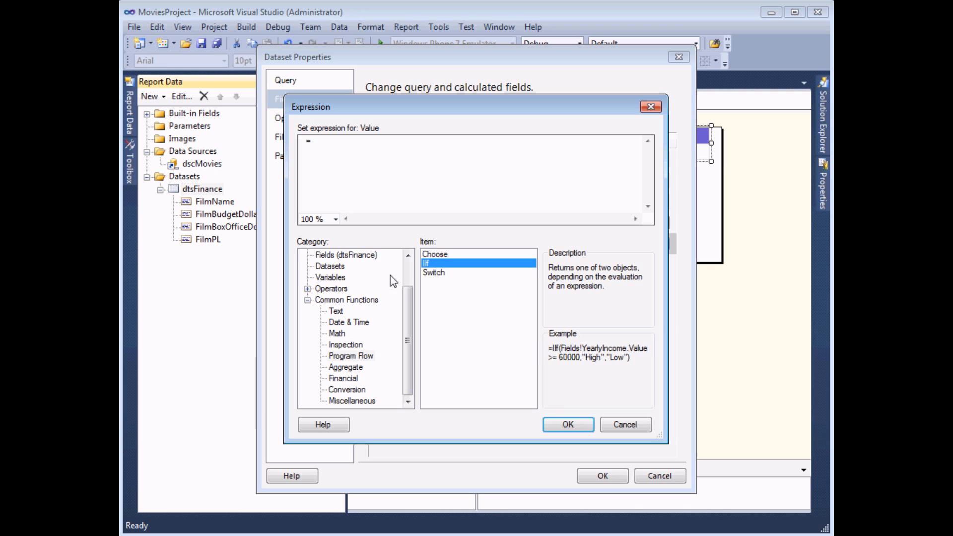
left_click_drag(280, 286, 187, 285)
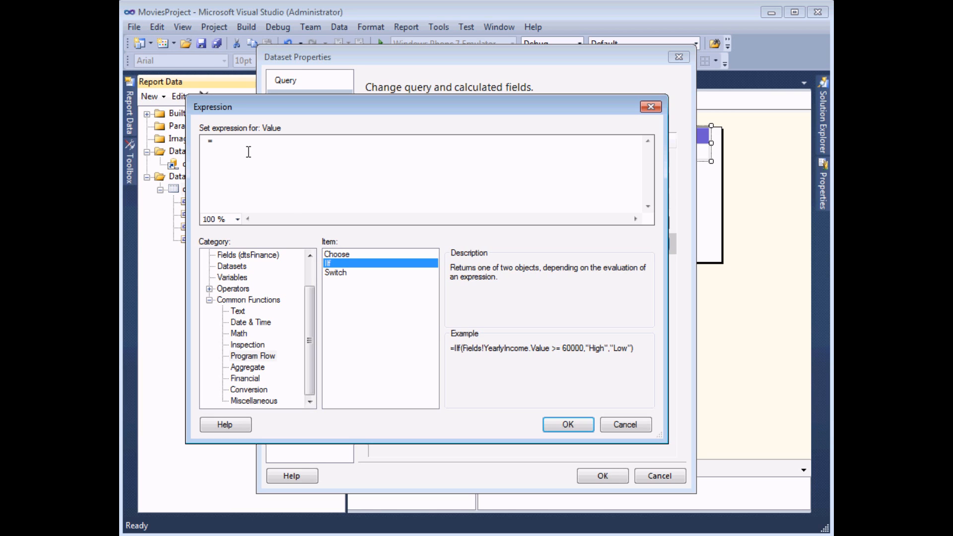
double_click(336, 261)
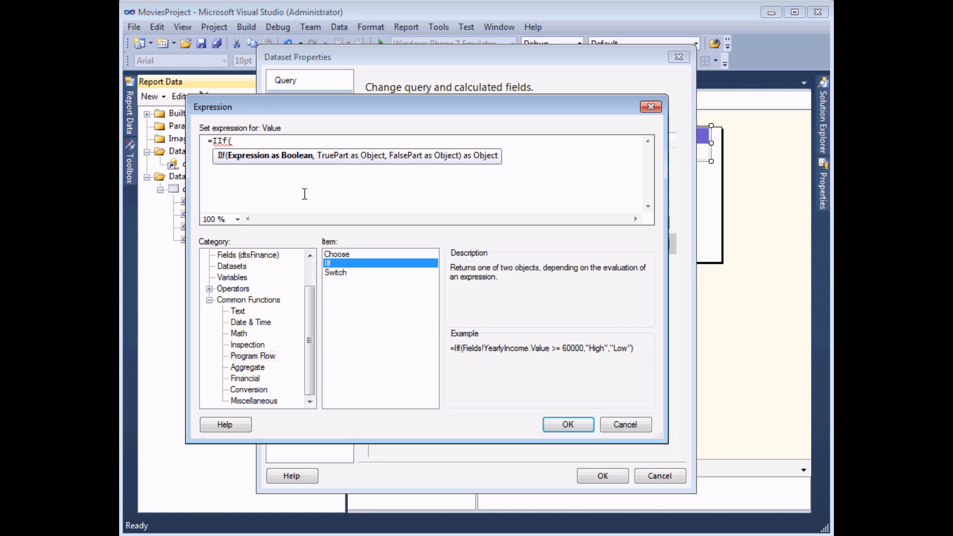
Step: Complete the expression as IIf(FilmBoxOfficeDollars > FilmBudgetDollars, "Profit", "Loss") and accept it
left_click(262, 256)
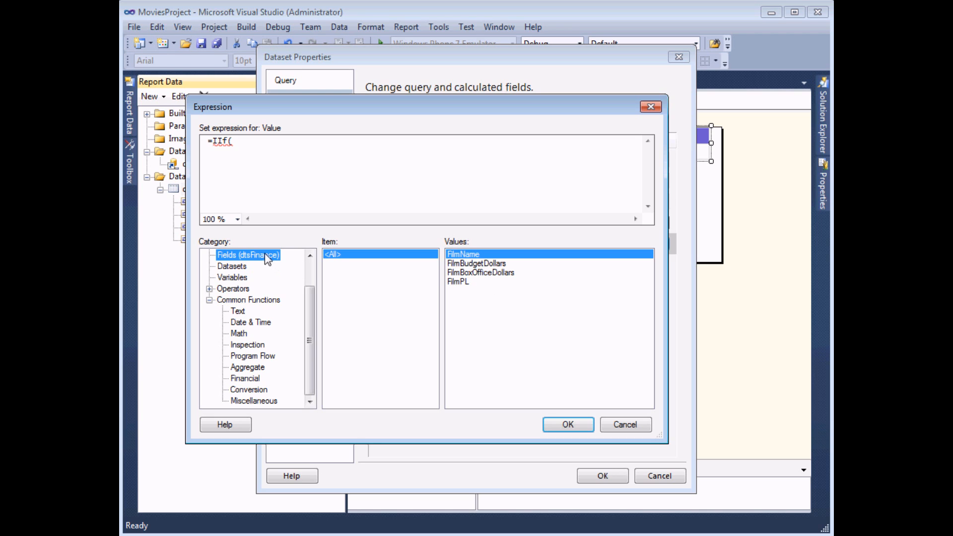
double_click(481, 273)
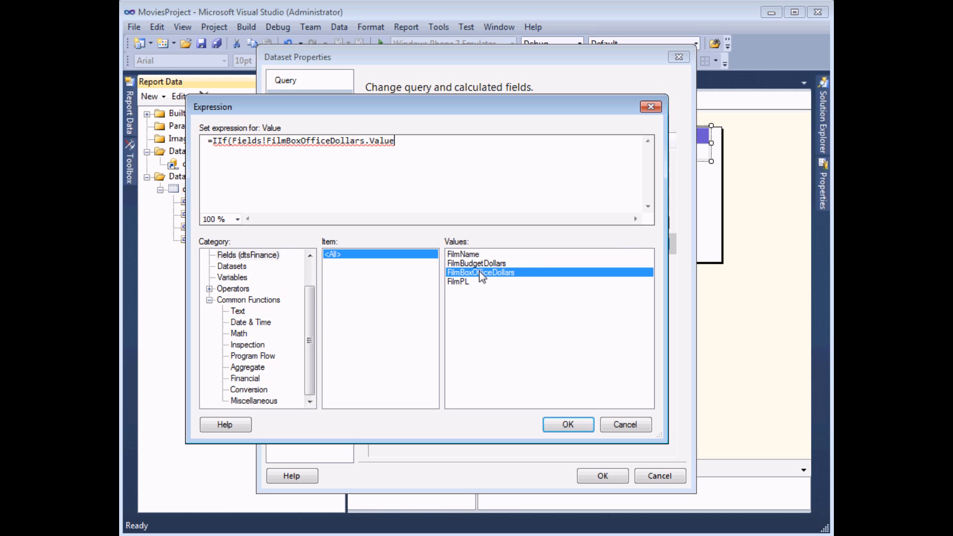
type(">")
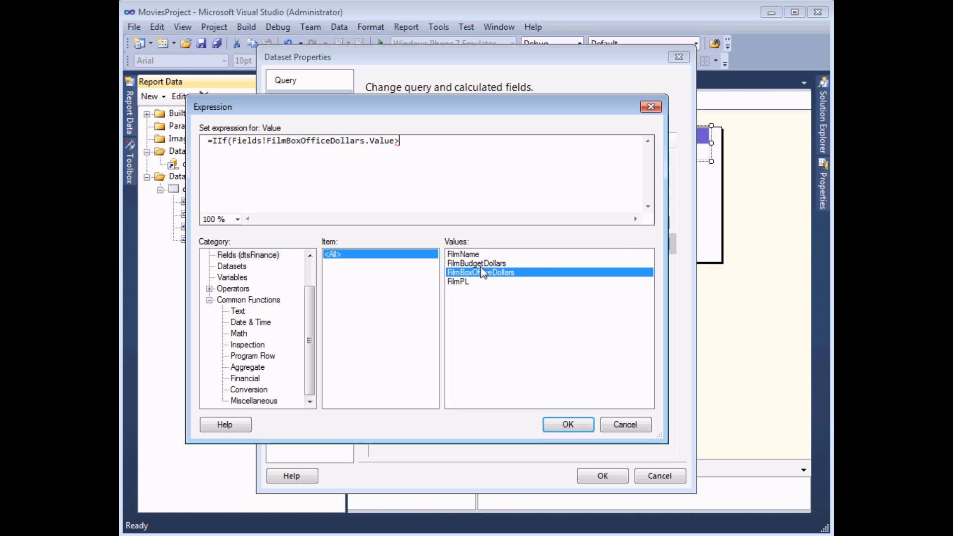
double_click(481, 263)
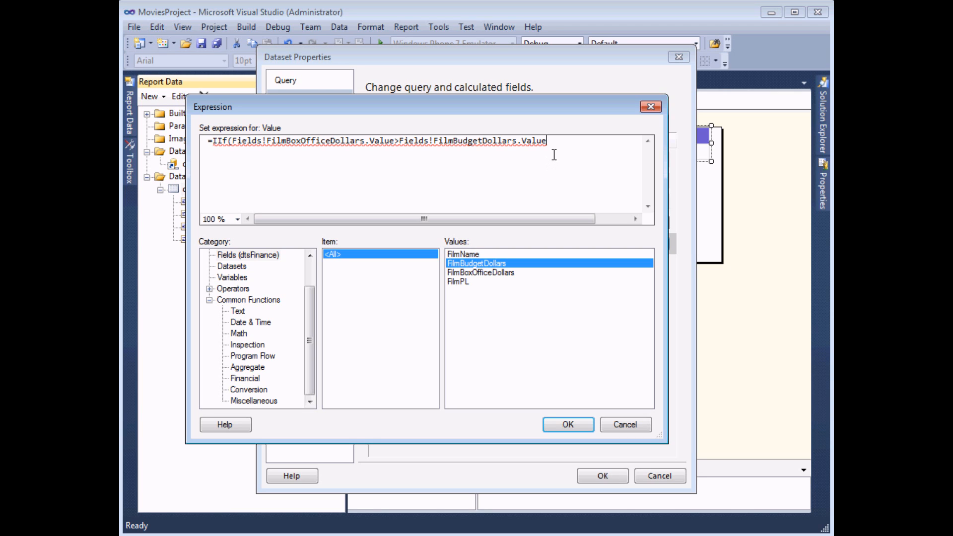
type(",")
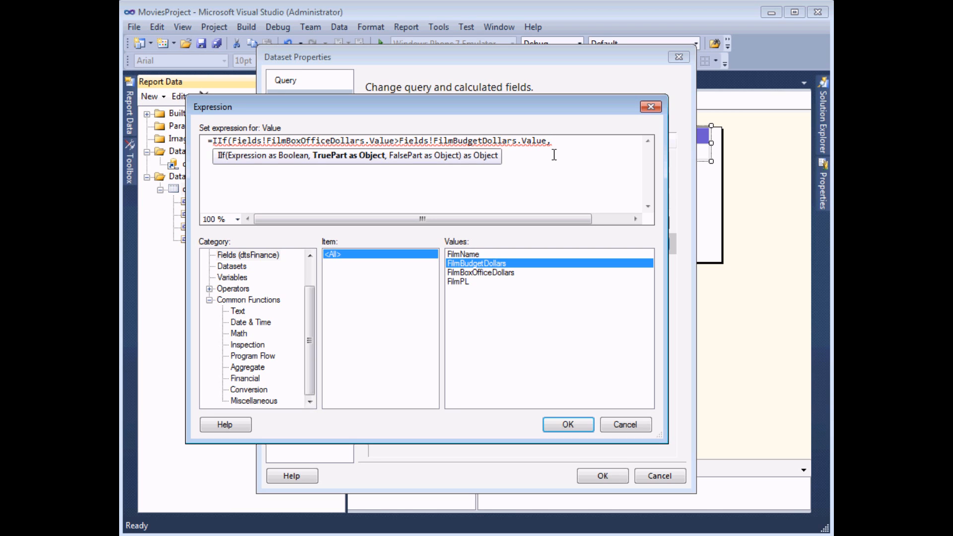
type("\"Pro")
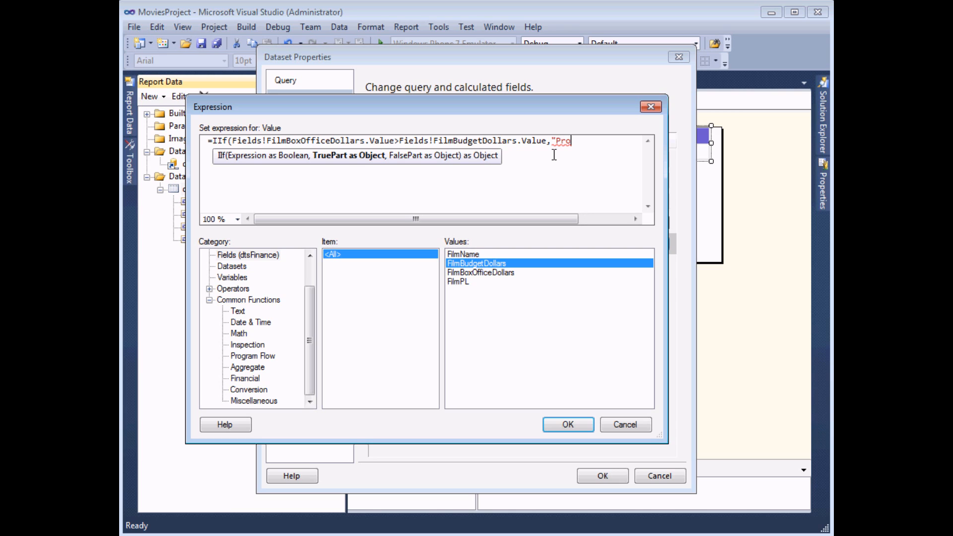
type("fit\"")
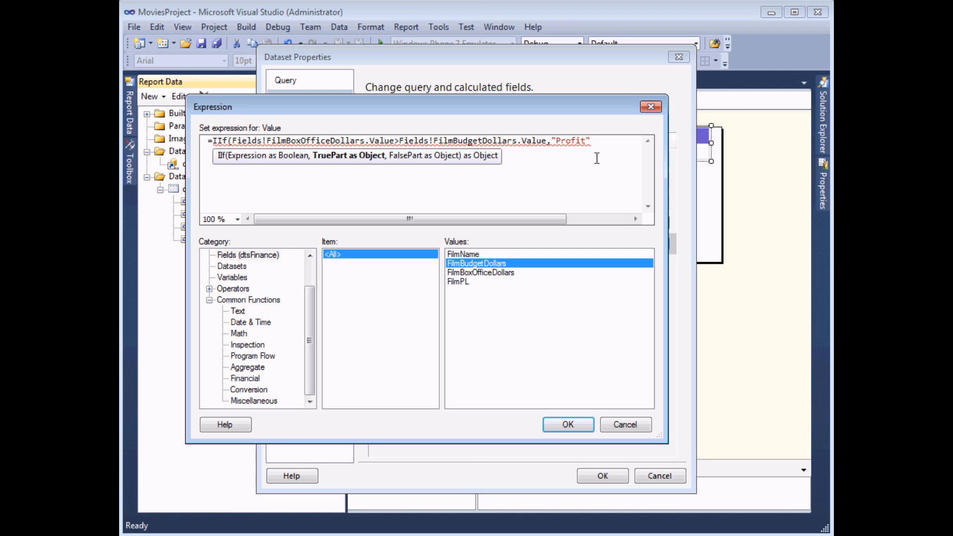
type(",")
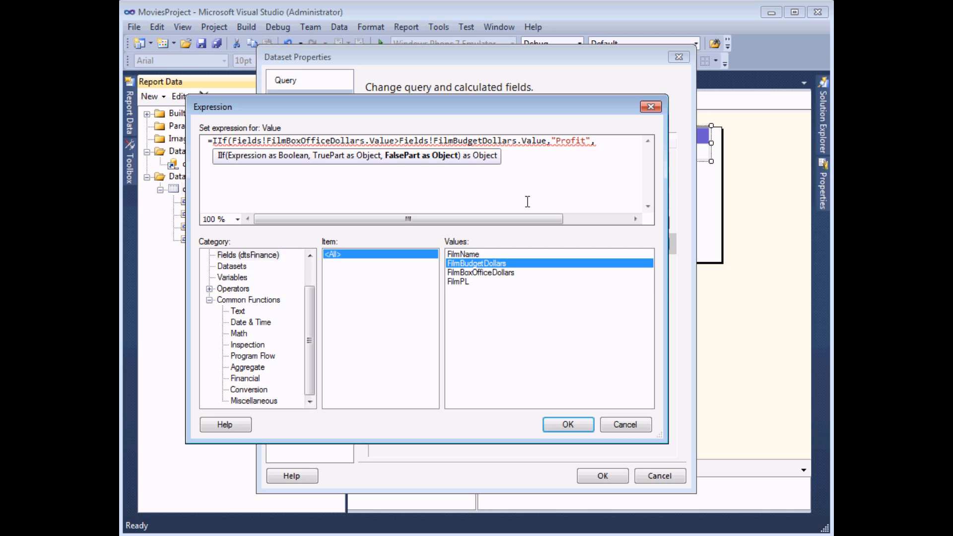
type("\"L")
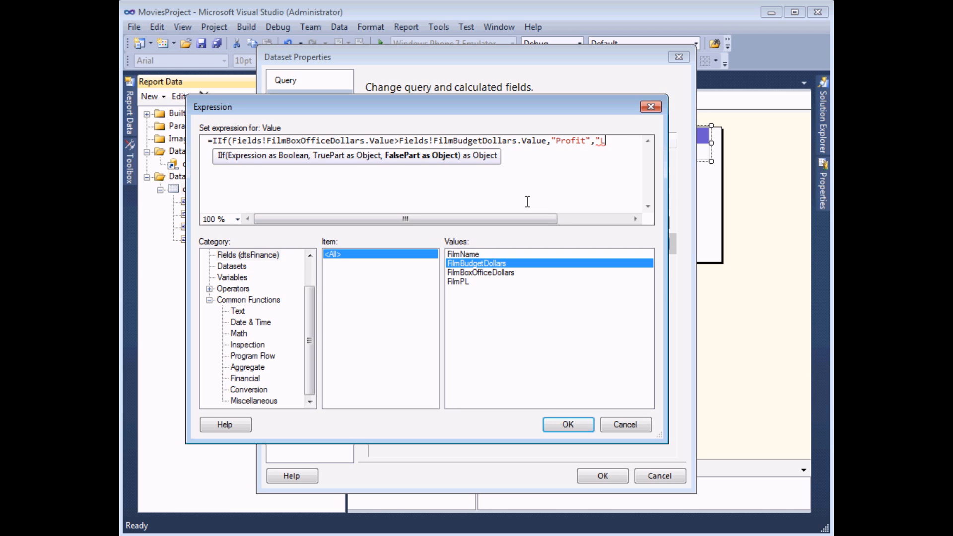
type("oss\"")
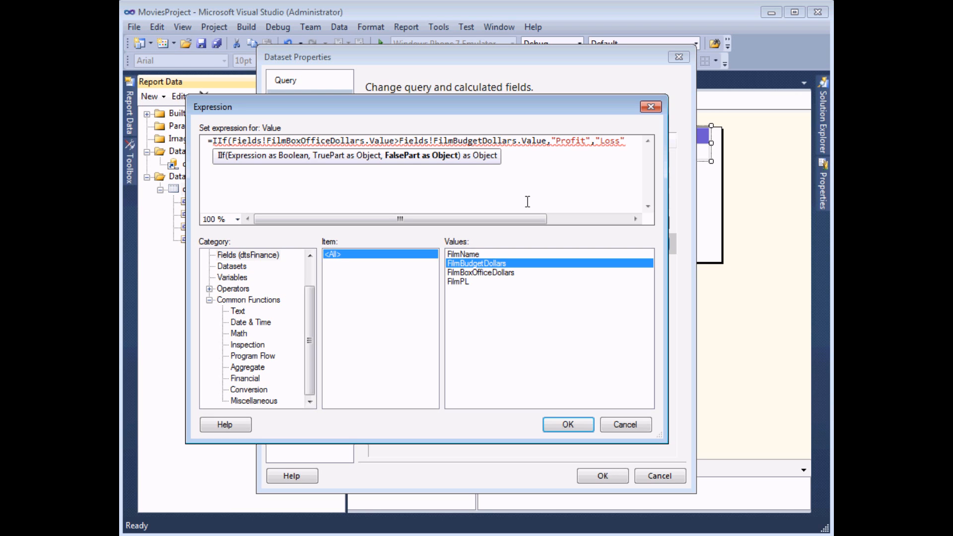
type(")")
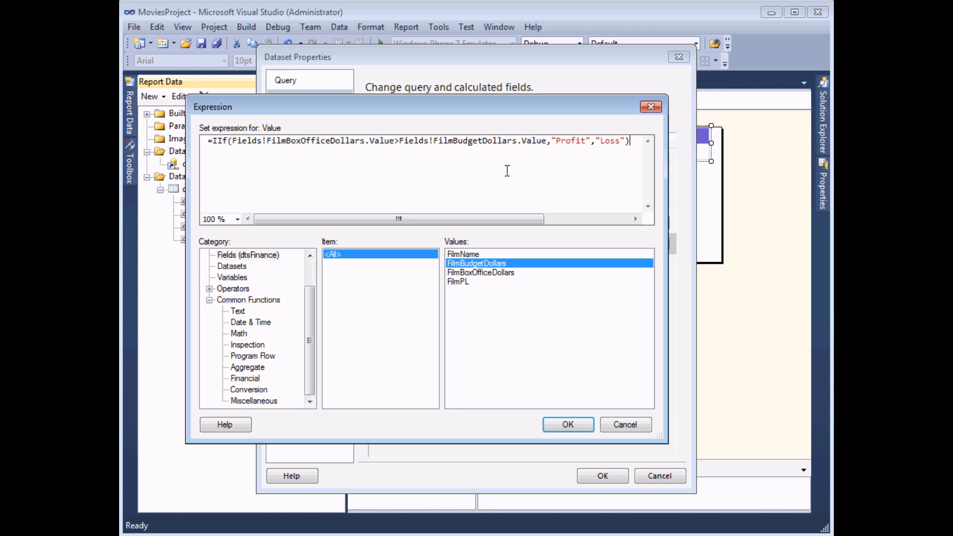
left_click(568, 425)
Step: Insert a column right of Film PL showing FilmPLDescription, widen it, and preview the report
left_click(609, 476)
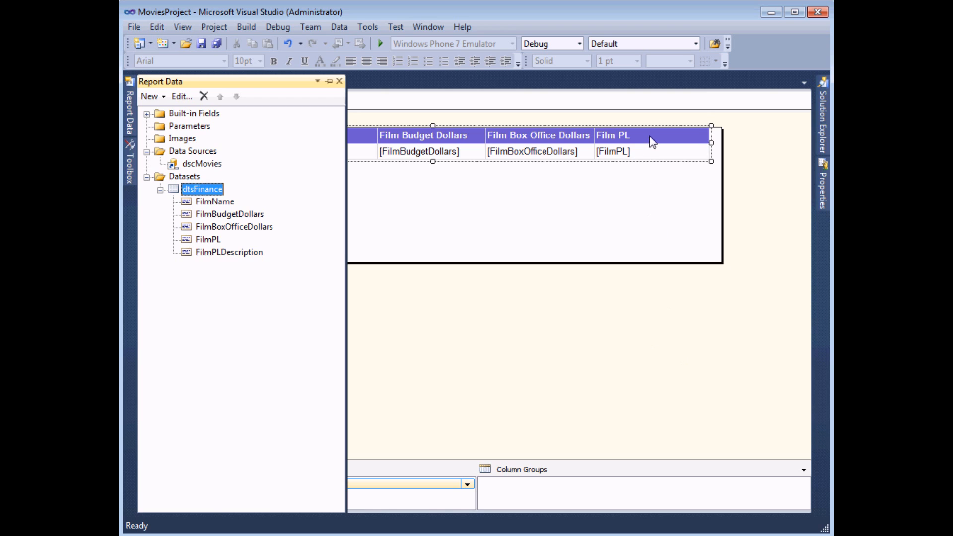
left_click(649, 138)
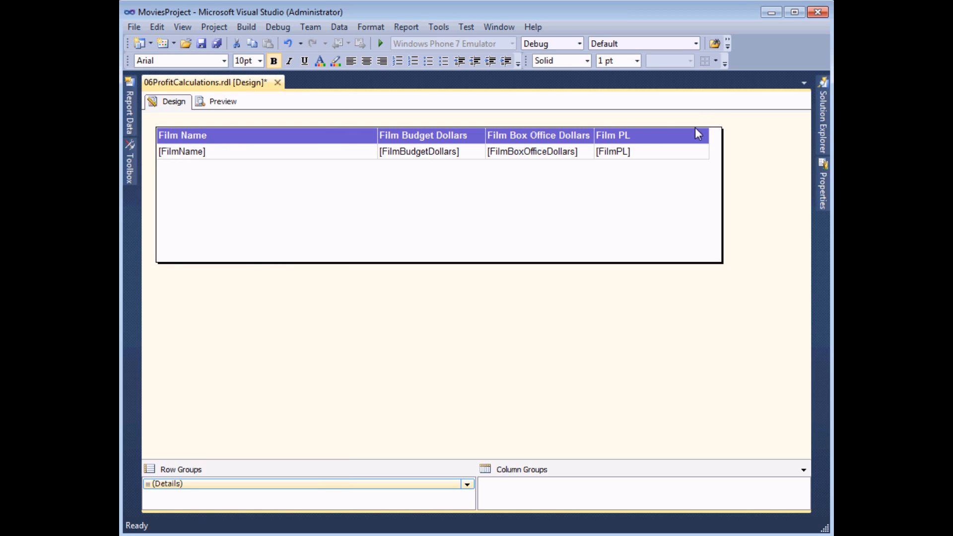
left_click_drag(708, 119, 682, 120)
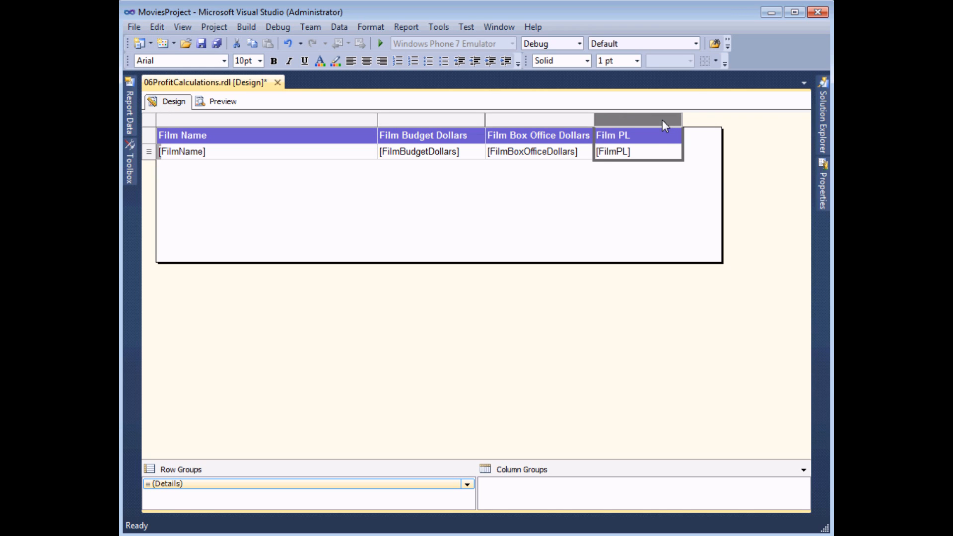
right_click(662, 120)
mouse_move(675, 128)
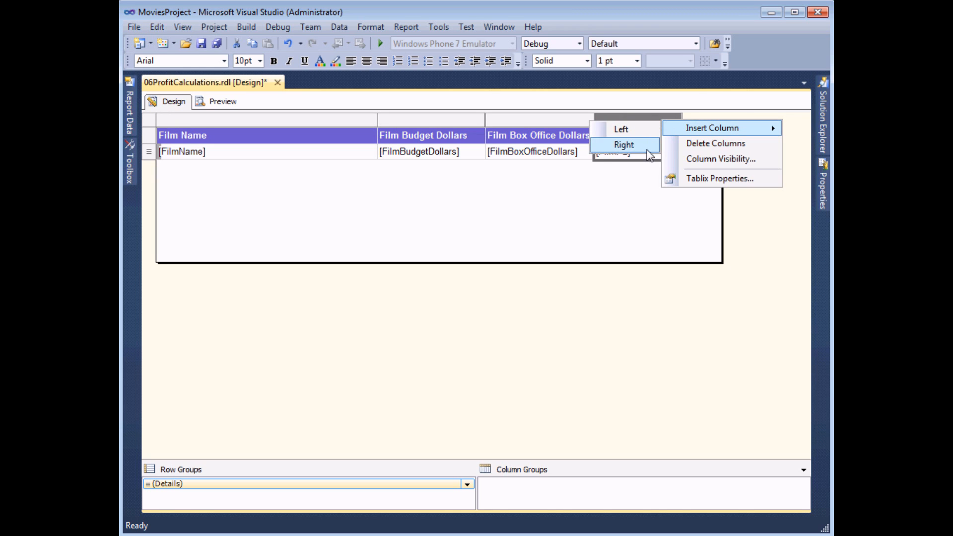
left_click(635, 146)
left_click(743, 149)
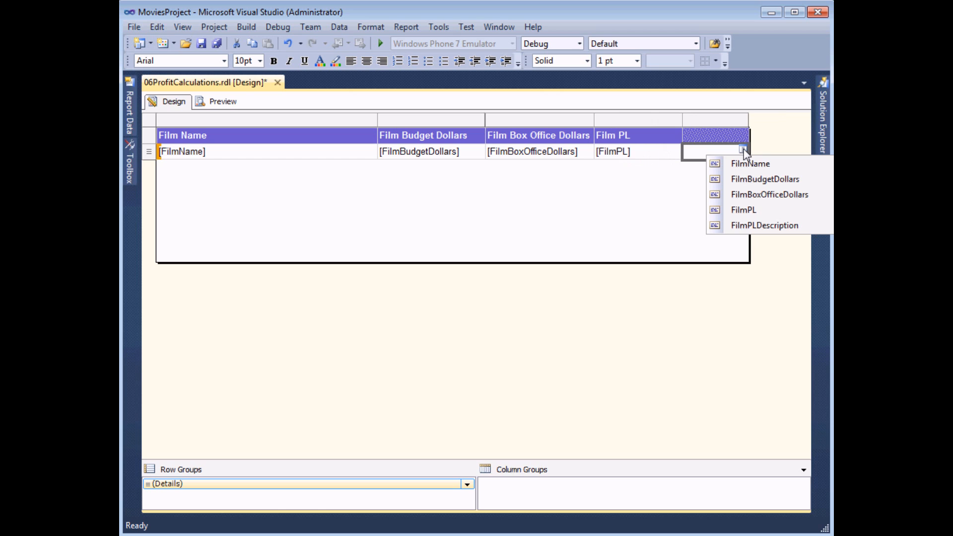
left_click(751, 227)
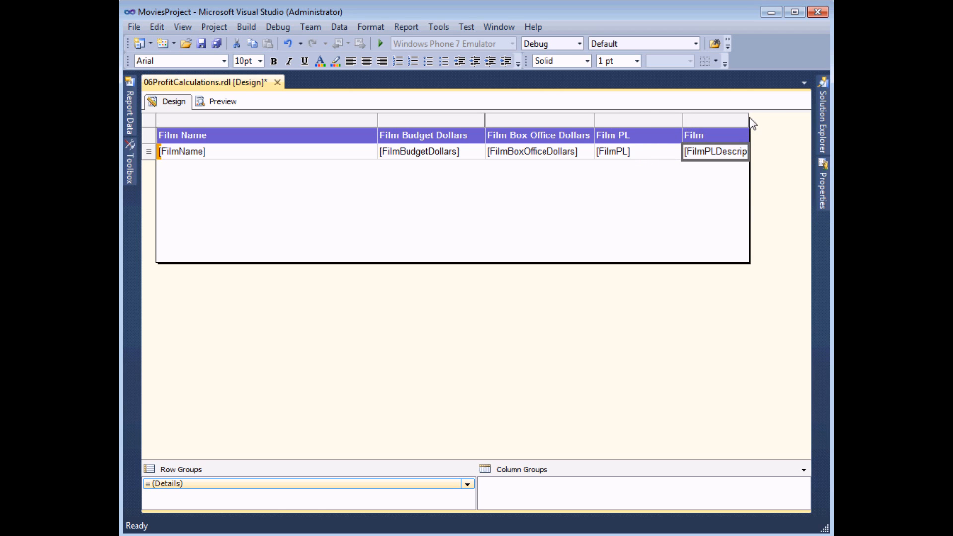
left_click_drag(747, 119, 784, 118)
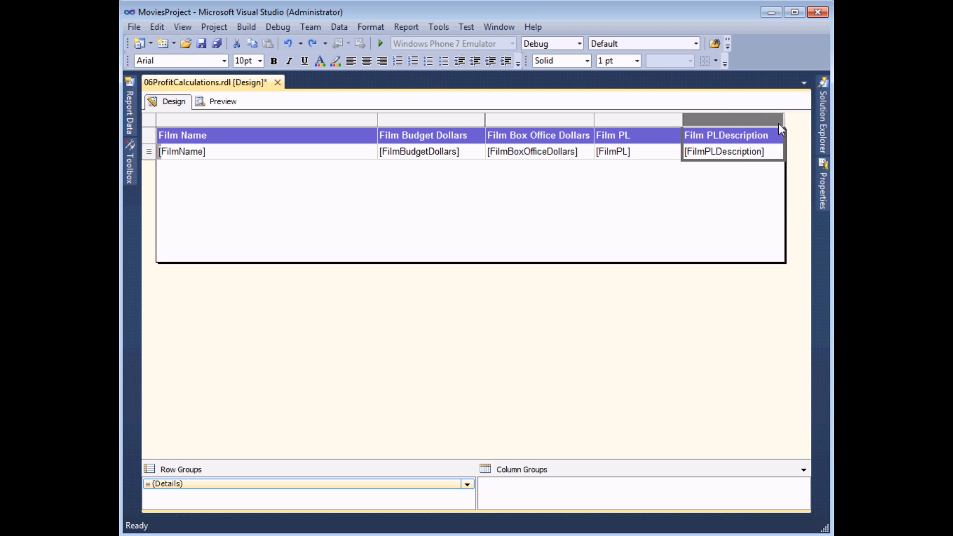
left_click(223, 101)
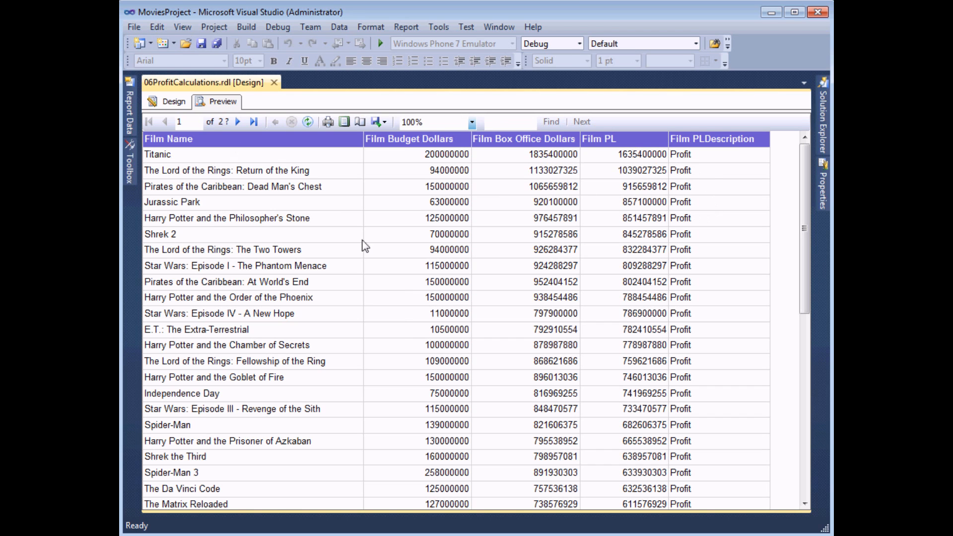
Step: Jump to the preview's last page, page 6, and back to the first
left_click(252, 122)
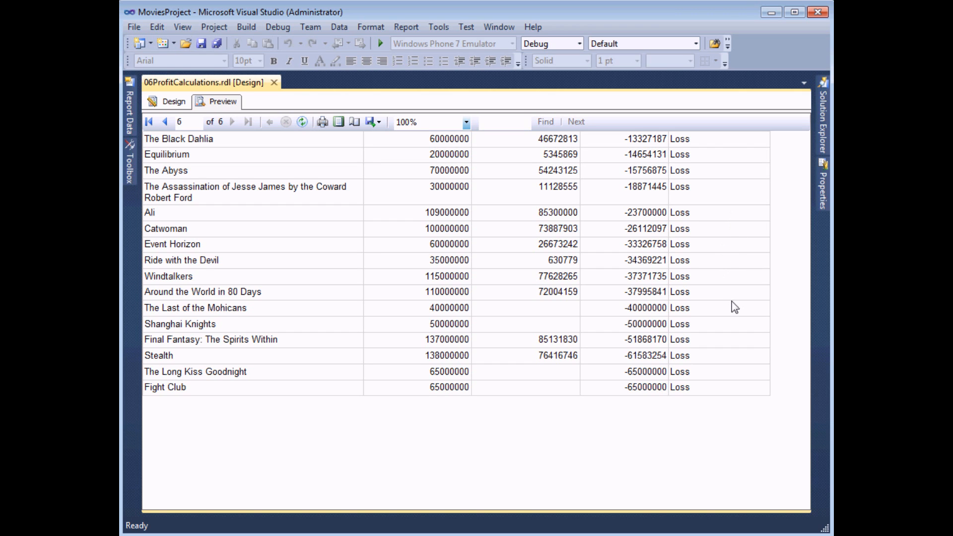
left_click(155, 123)
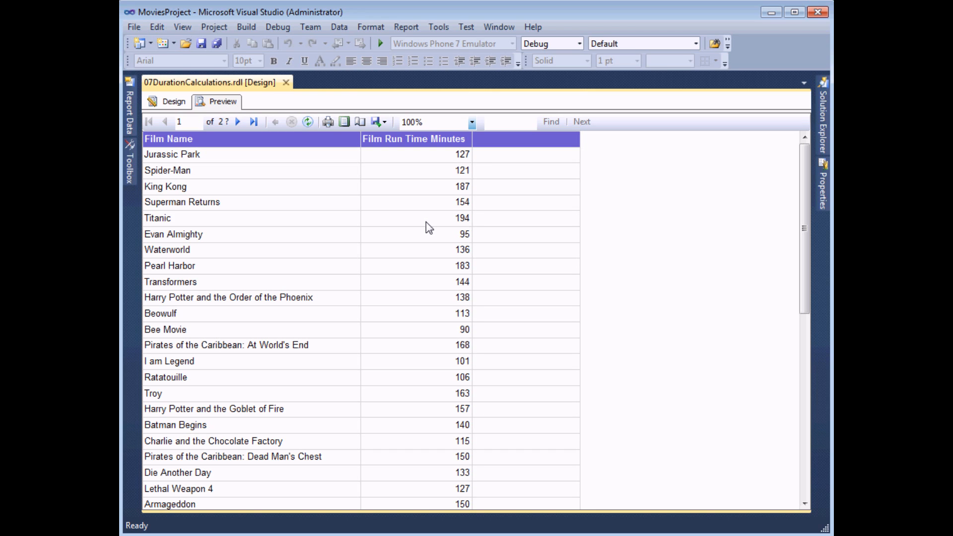
Step: From Report Data, add a calculated field FilmLengthDescription to dtsDuration and open its expression editor
left_click(171, 104)
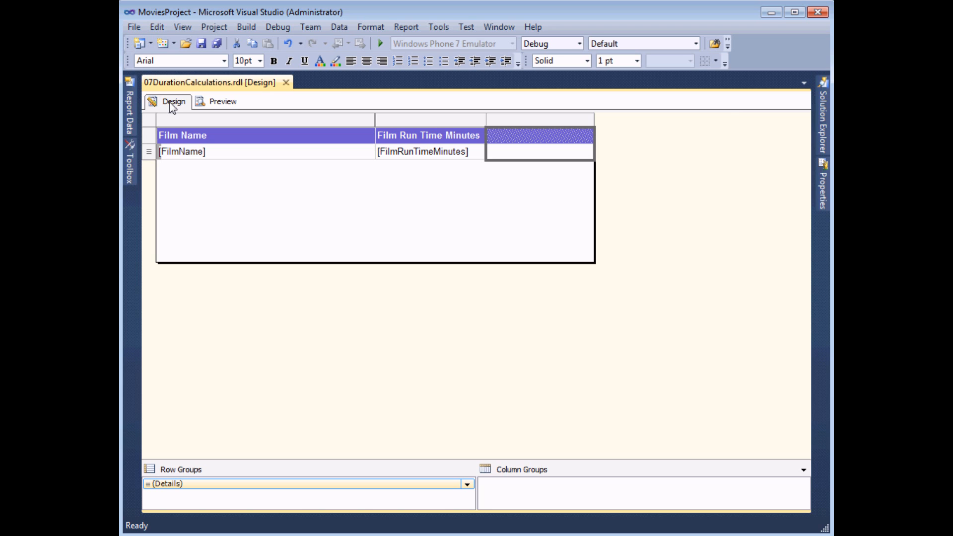
left_click(134, 118)
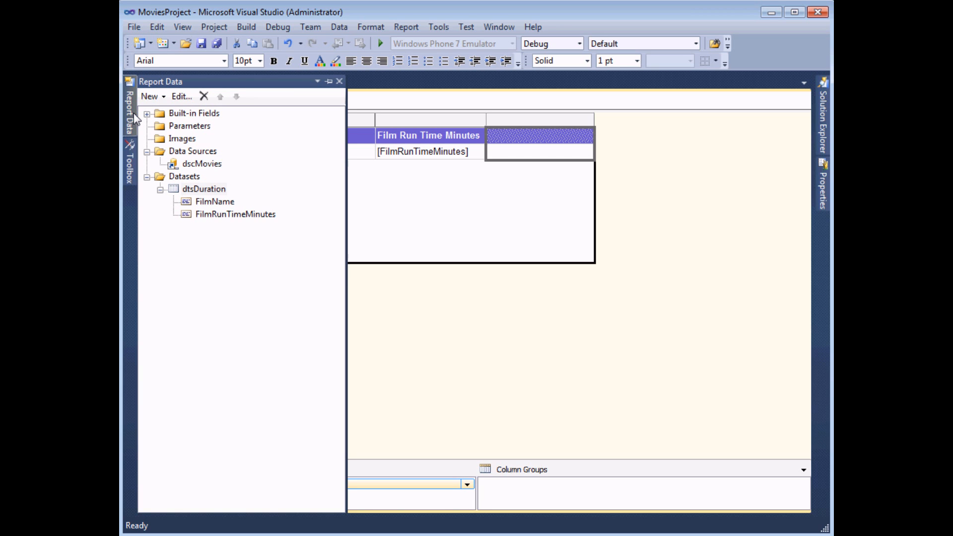
right_click(214, 191)
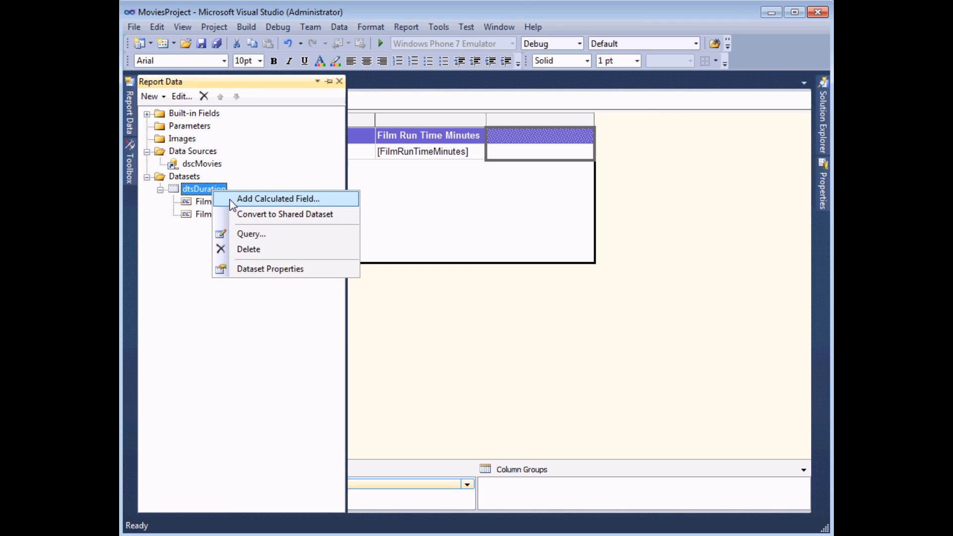
left_click(268, 198)
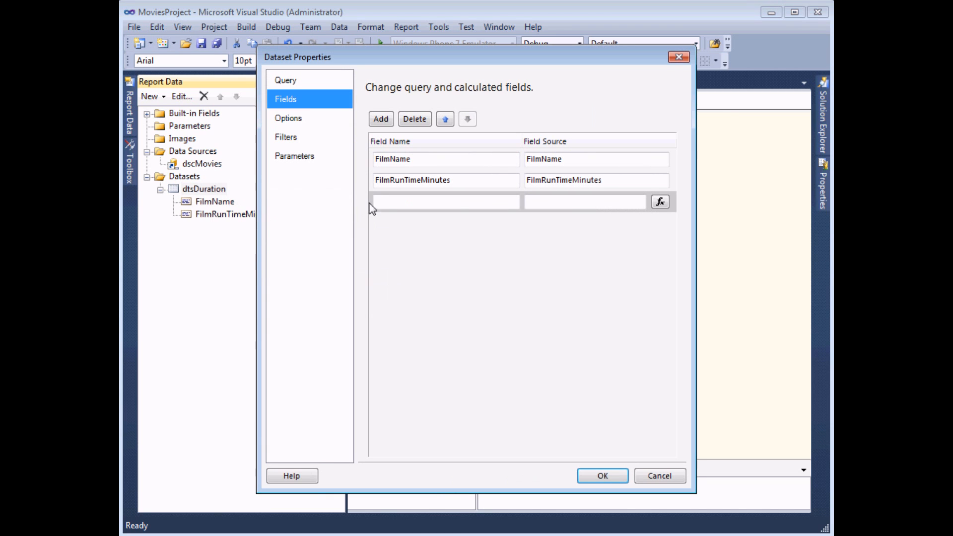
type("FilmLength")
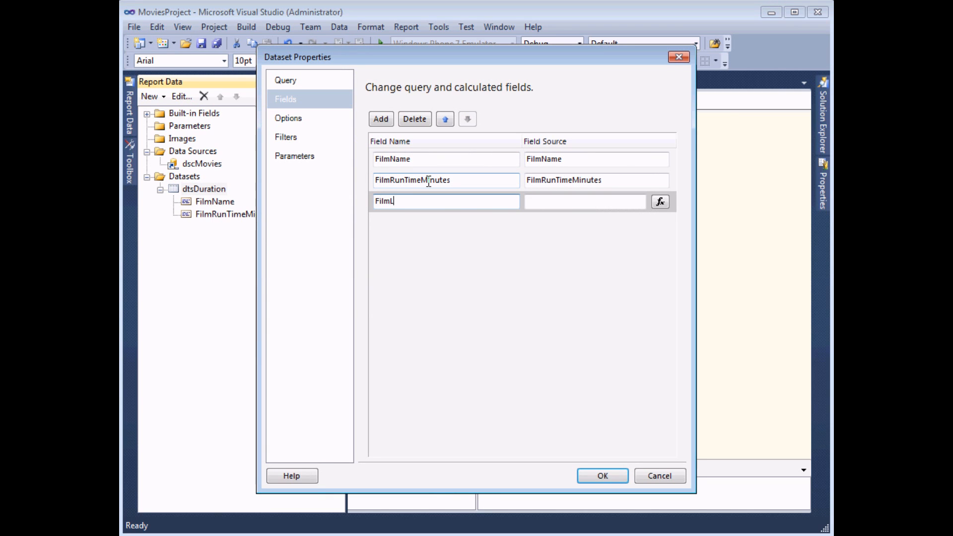
type("Descrit")
key("BackSpace")
type("ption")
left_click(661, 203)
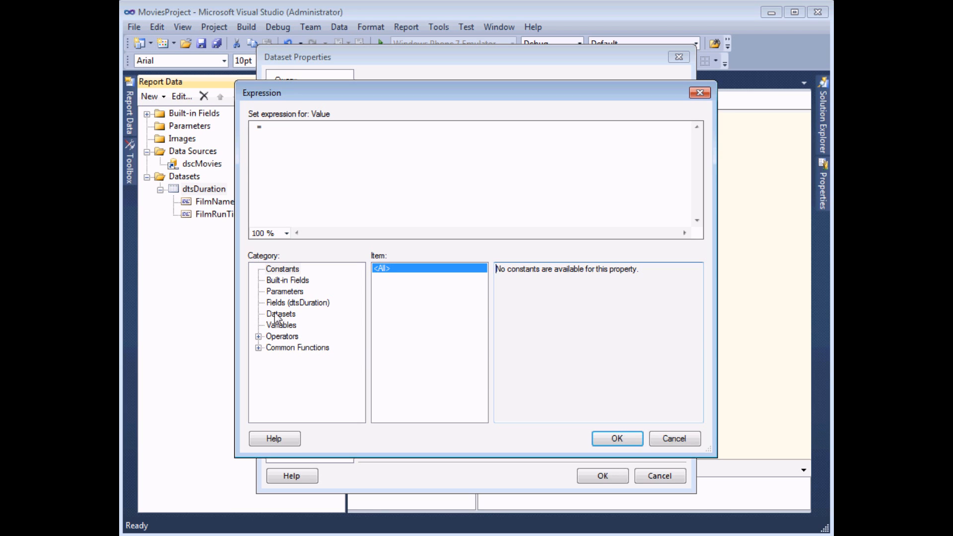
Step: Insert Switch from Common Functions > Program Flow so the expression reads =Switch(
left_click(258, 348)
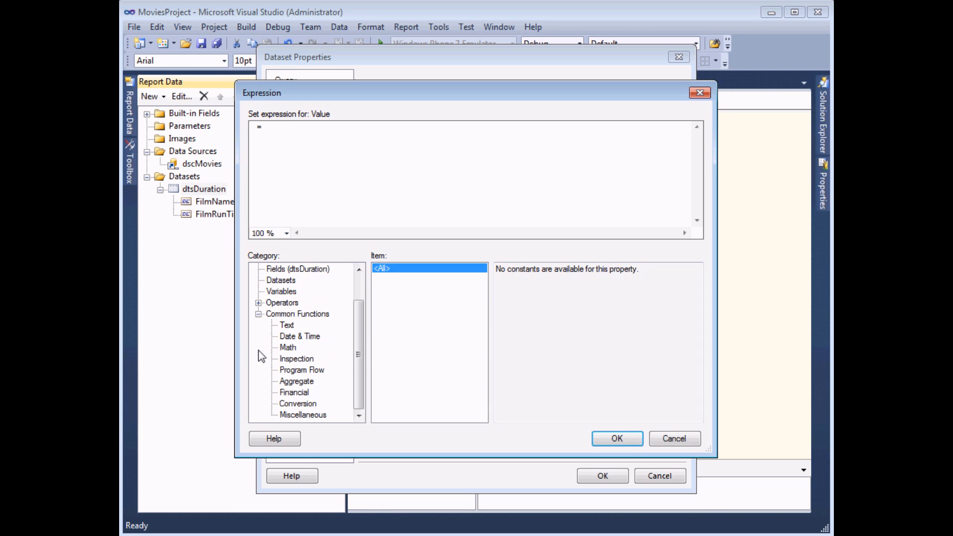
left_click(290, 372)
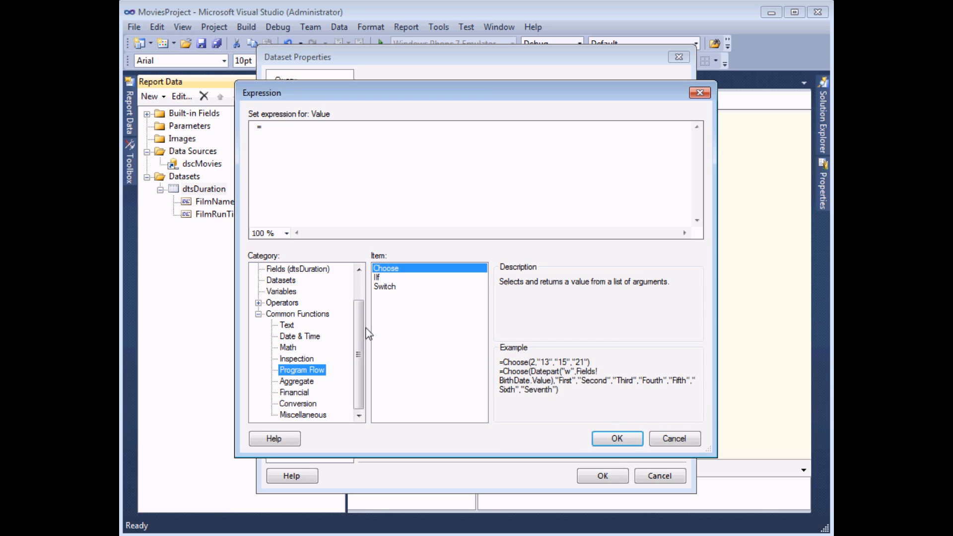
left_click(389, 289)
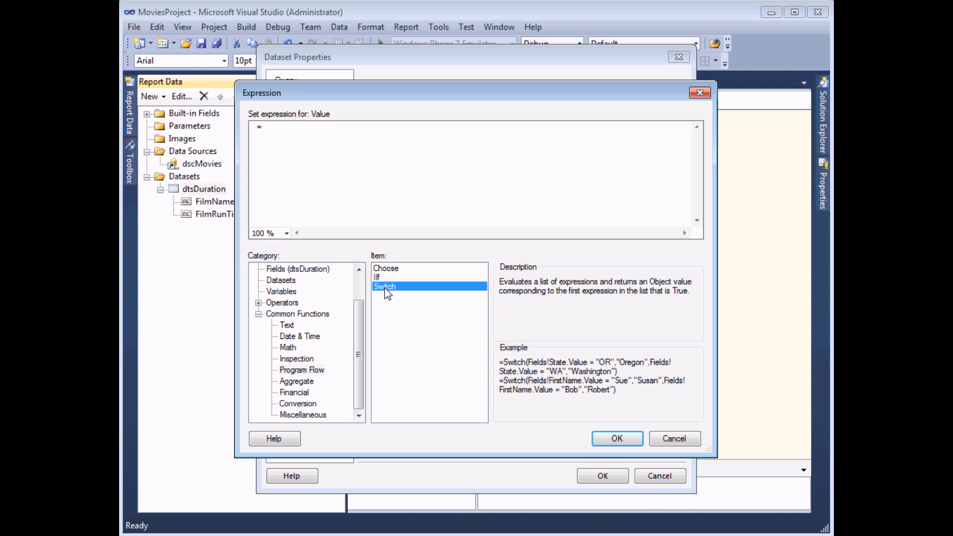
double_click(384, 286)
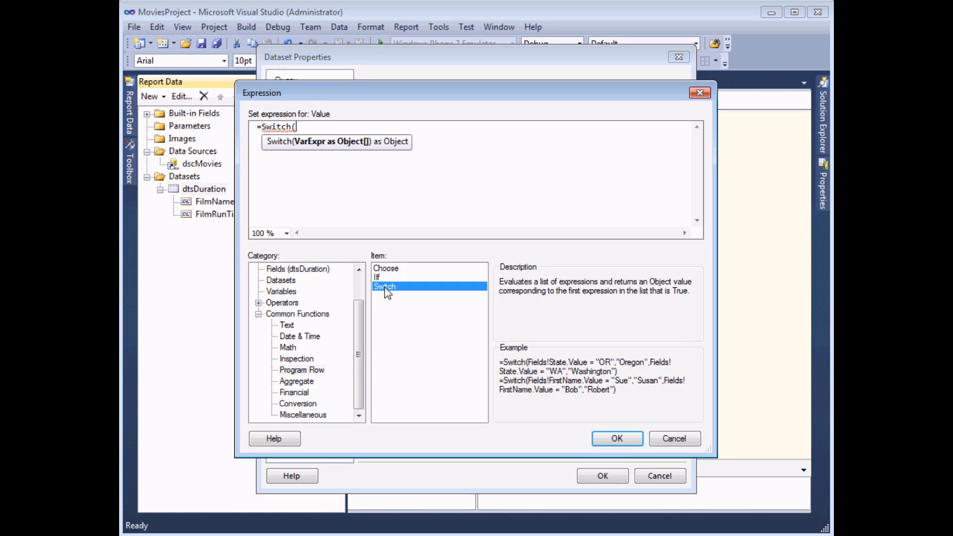
Step: Add Switch conditions FilmRunTimeMinutes <100 "Short" and <150 "Medium"
left_click(279, 272)
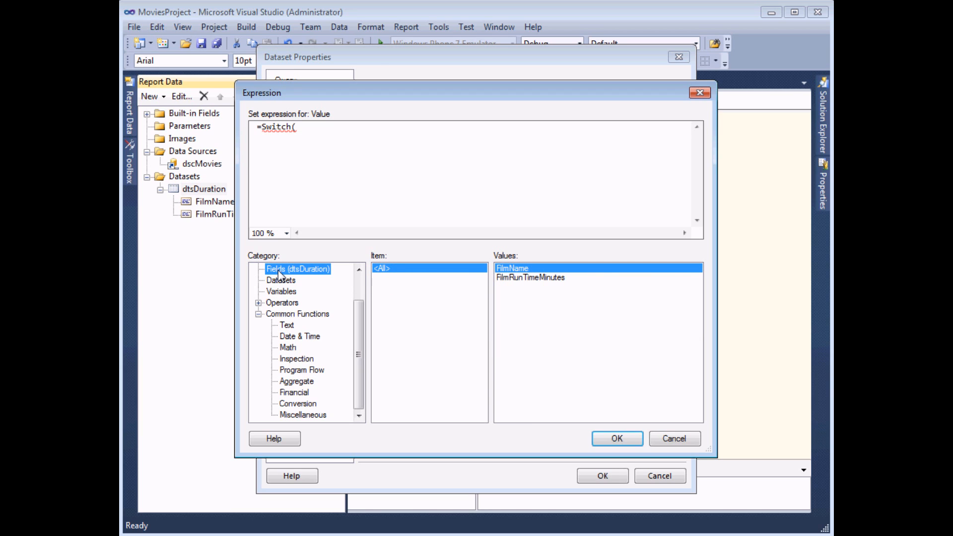
double_click(512, 282)
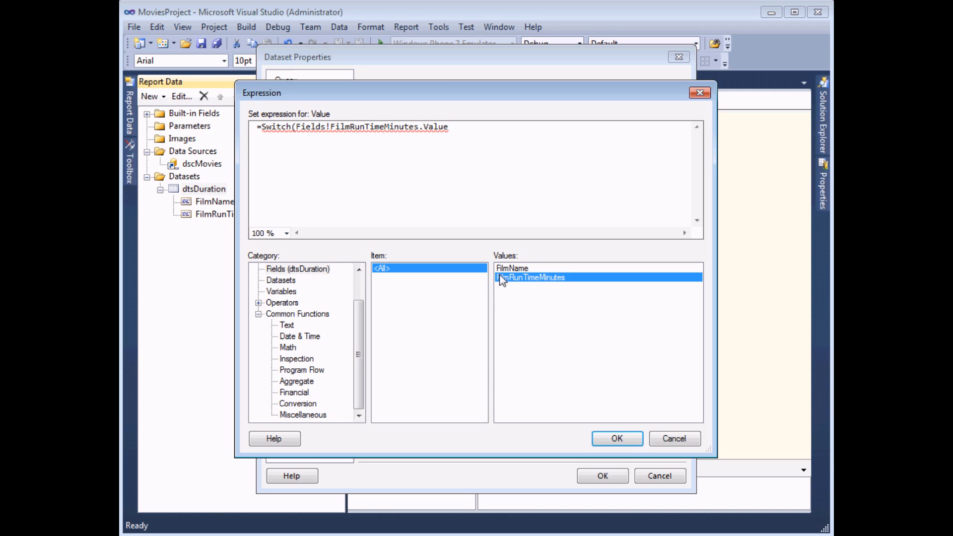
type("<100,")
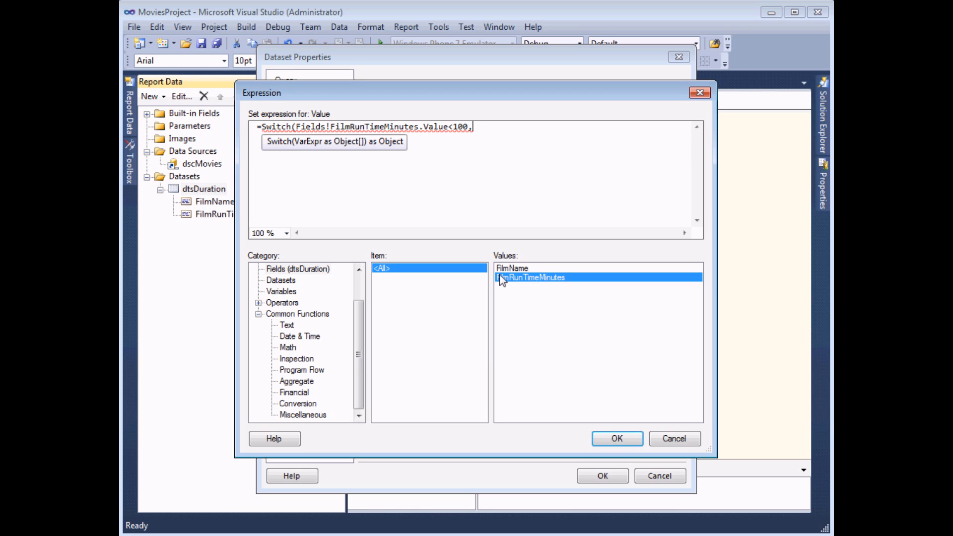
type("\"Short\"")
type(",")
double_click(508, 283)
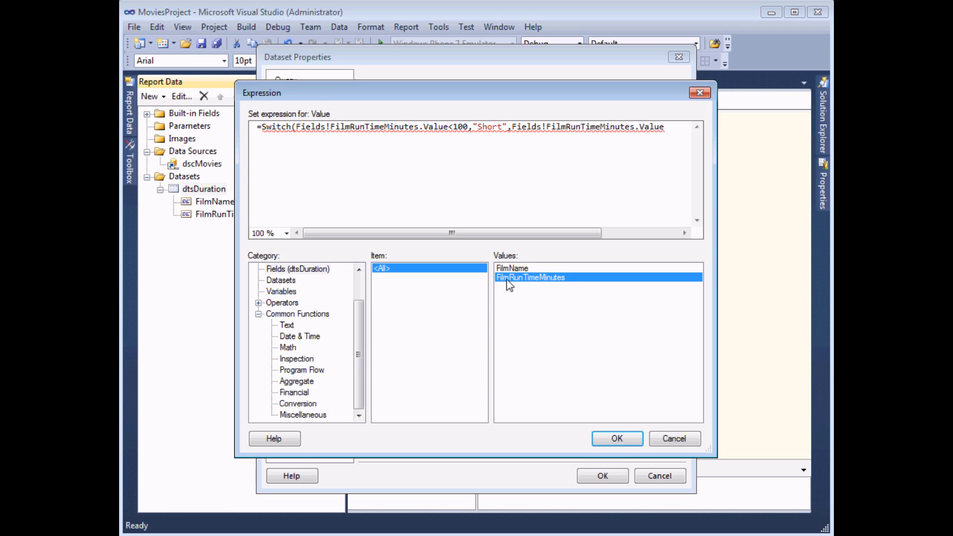
type("<150,\"medium")
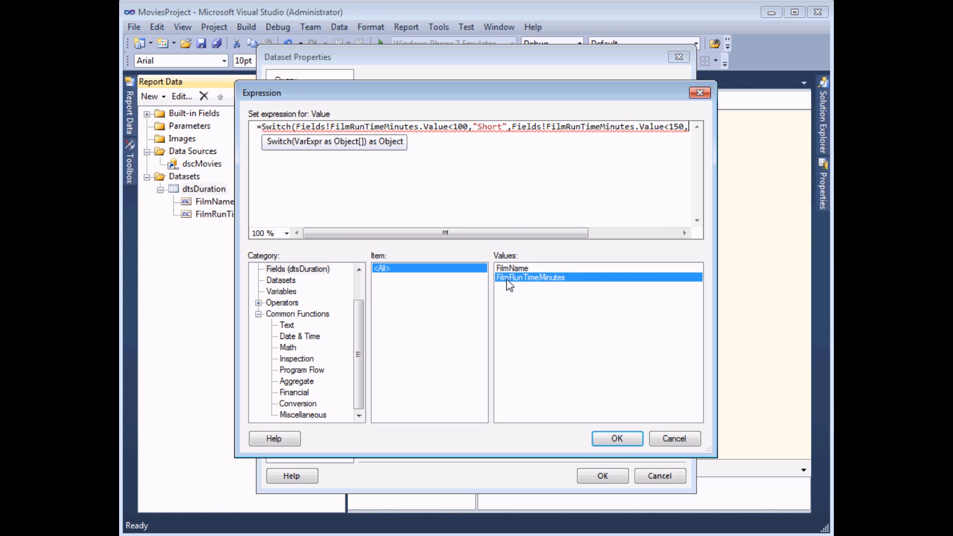
key("BackSpace")
key("BackSpace")
key("BackSpace")
key("BackSpace")
key("BackSpace")
key("BackSpace")
type("Medium\",")
Step: Add the <200 "Long" condition and a TRUE,"Epic" fallback, closing the Switch
double_click(525, 285)
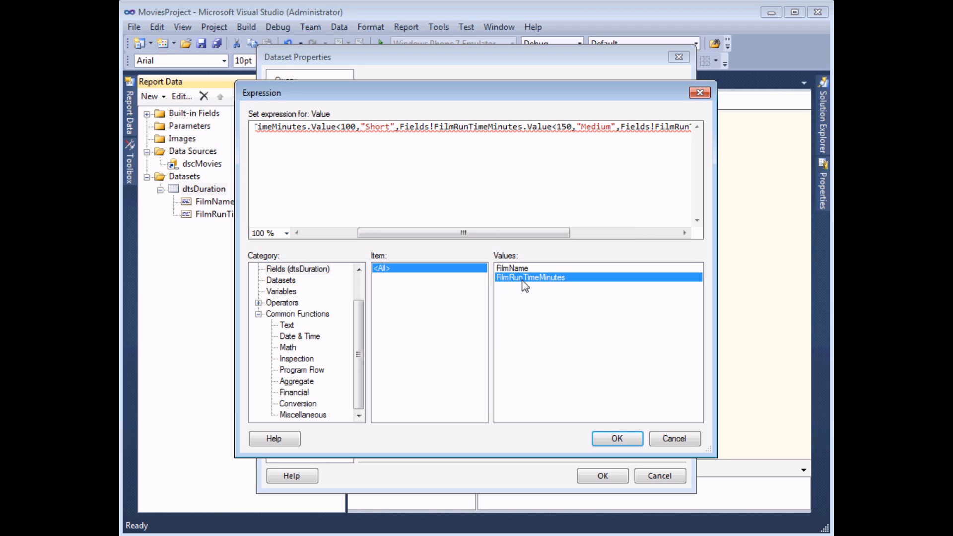
type("<200")
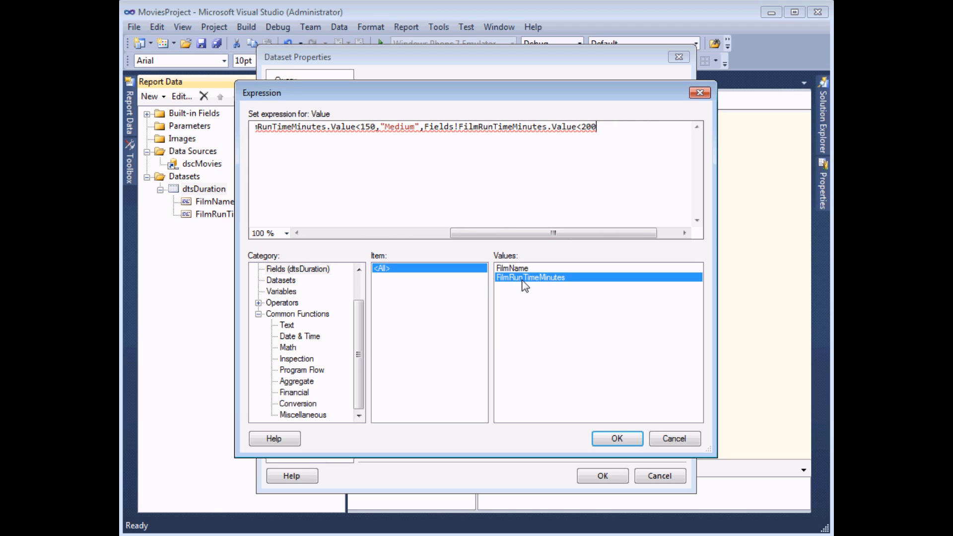
type(",\"long")
key("BackSpace")
key("BackSpace")
key("BackSpace")
key("BackSpace")
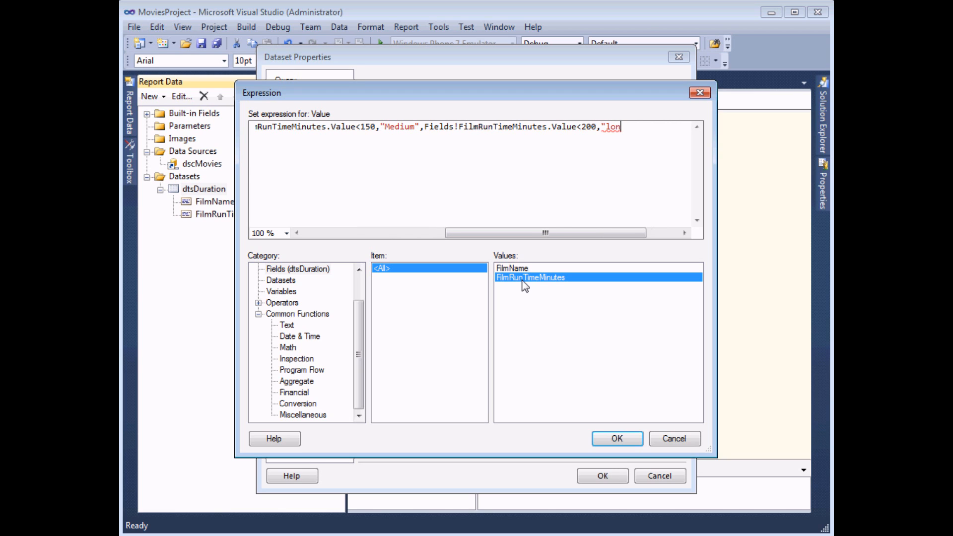
type("Long\"")
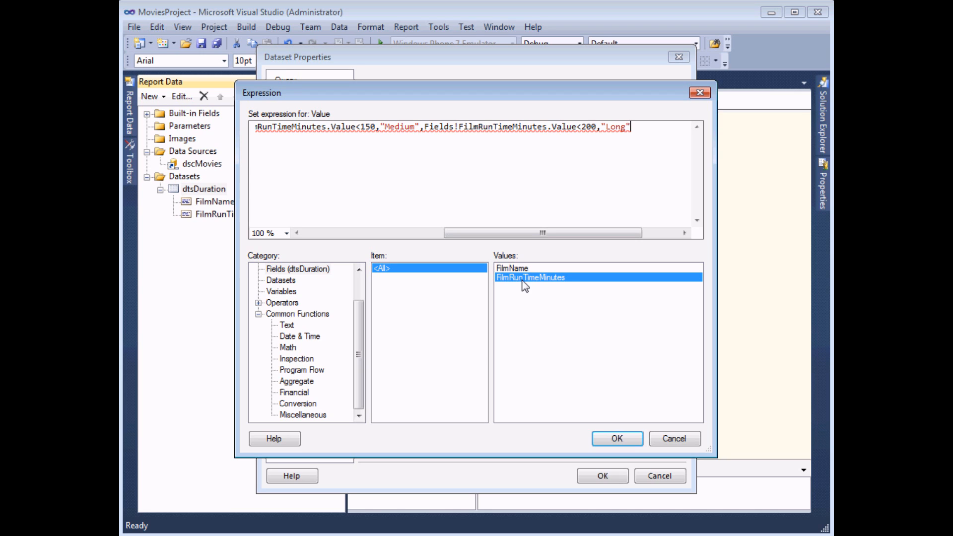
type(",")
type("TRUE,\"Ep")
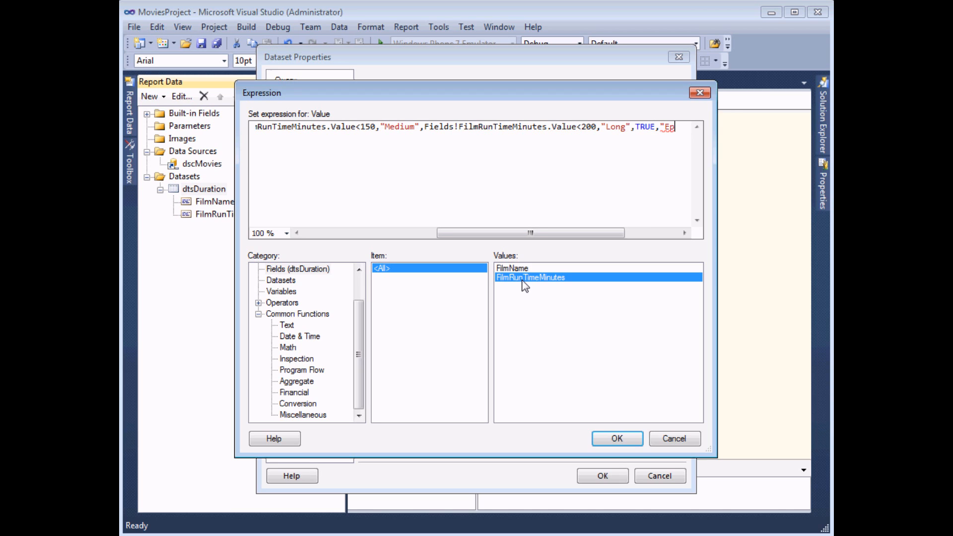
type("ic\"")
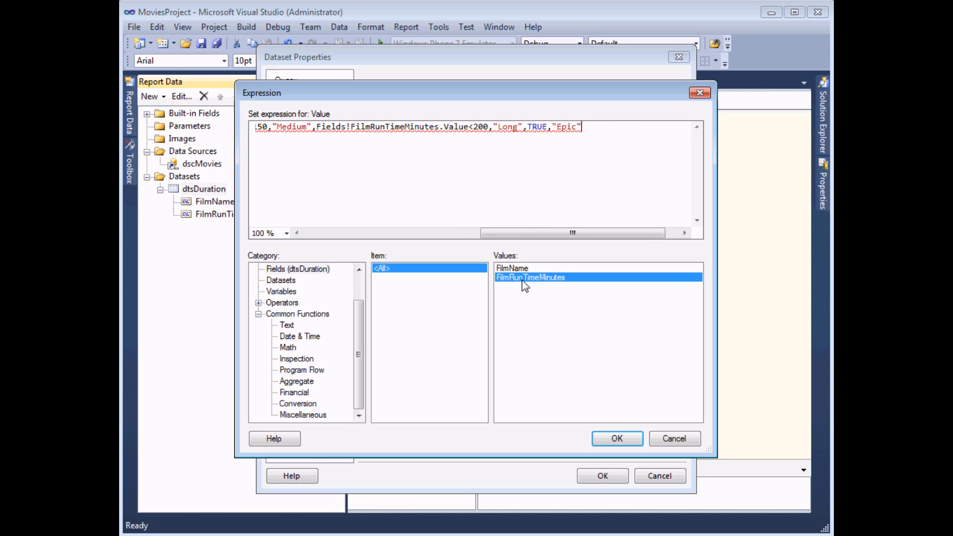
type(")")
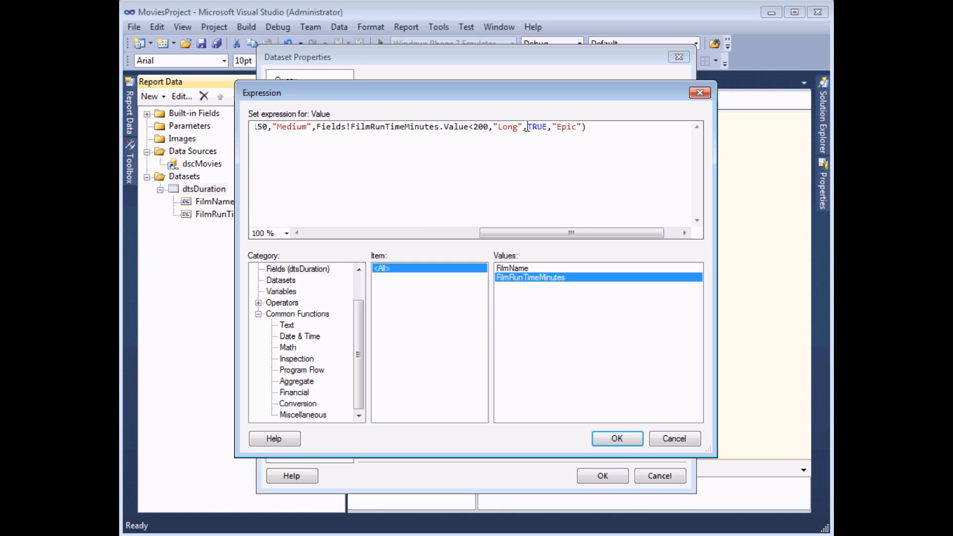
Step: Review the conditions, put TRUE back before "Epic", and accept the expression
left_click_drag(527, 127, 582, 129)
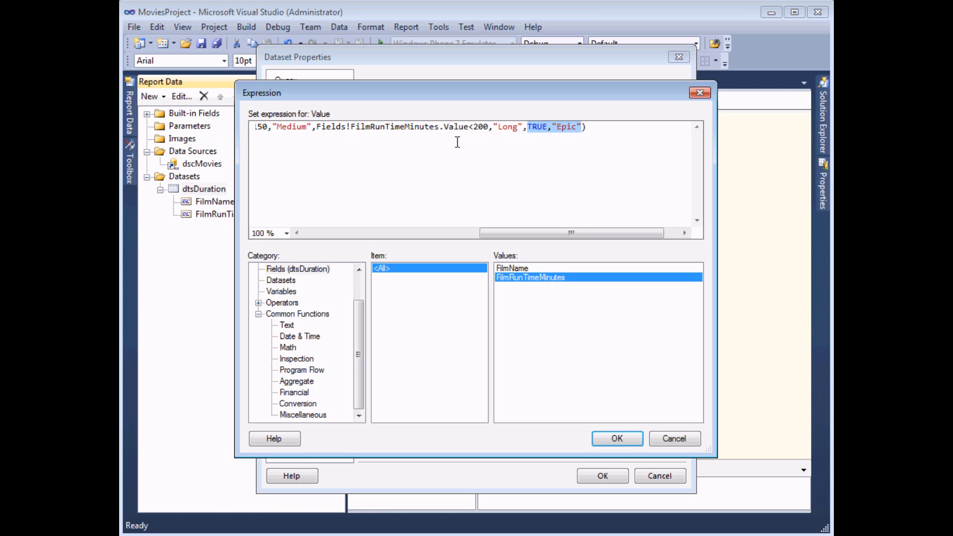
left_click_drag(507, 232, 330, 235)
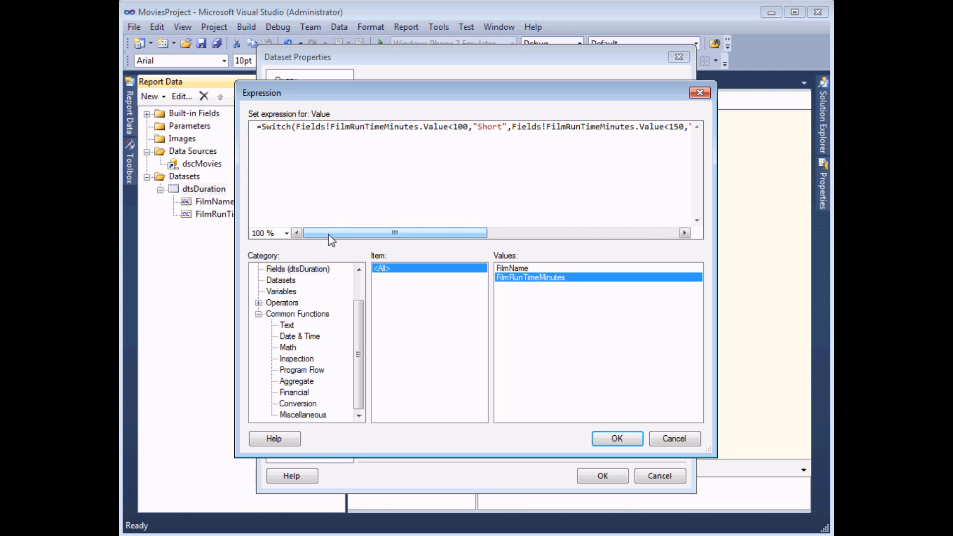
left_click_drag(316, 128, 470, 130)
left_click_drag(447, 232, 548, 241)
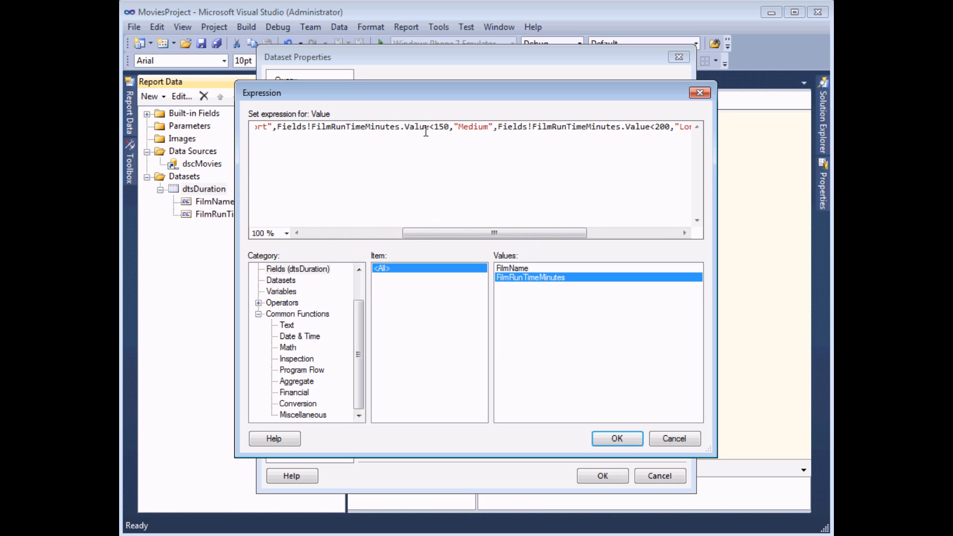
left_click_drag(430, 130, 451, 130)
left_click_drag(465, 236, 558, 233)
left_click_drag(433, 128, 453, 128)
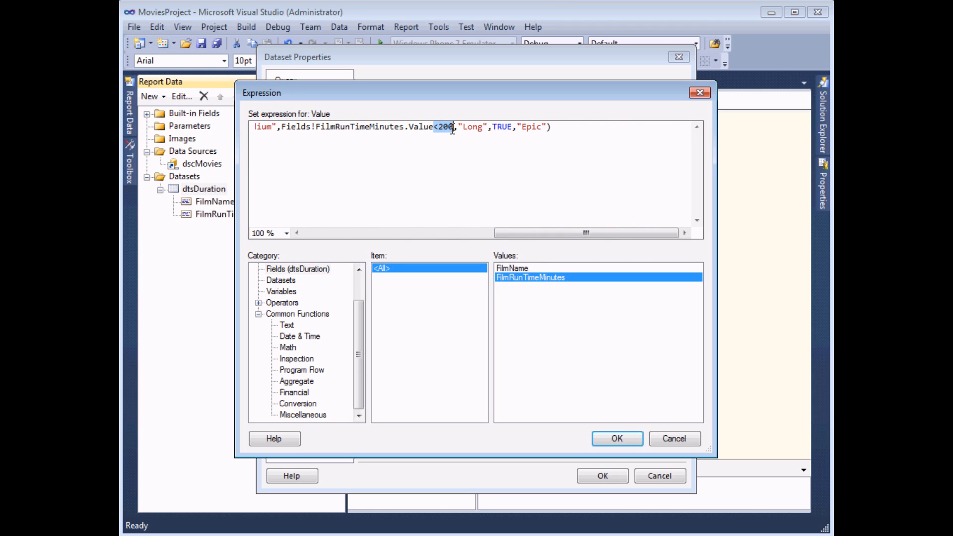
left_click_drag(492, 127, 531, 133)
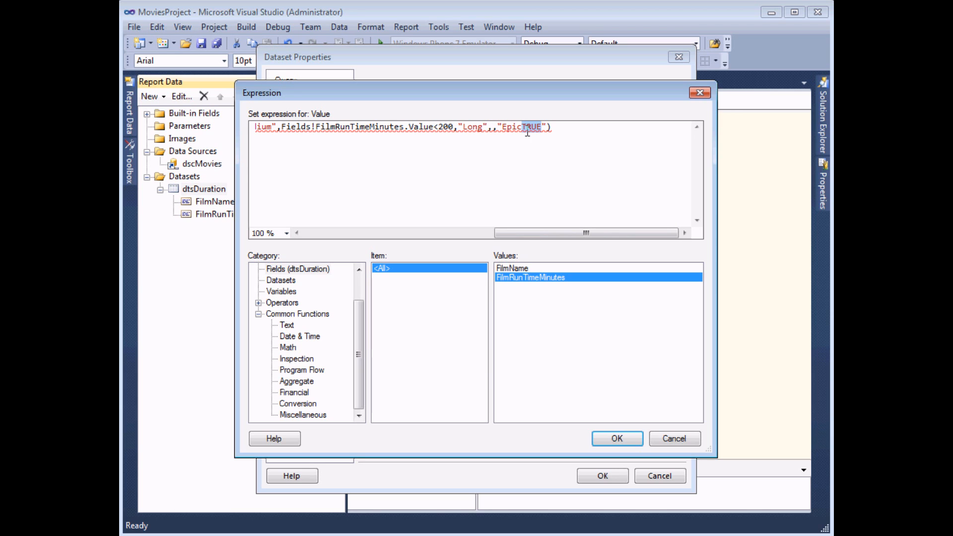
left_click(525, 127)
left_click_drag(541, 127, 492, 129)
left_click(554, 132)
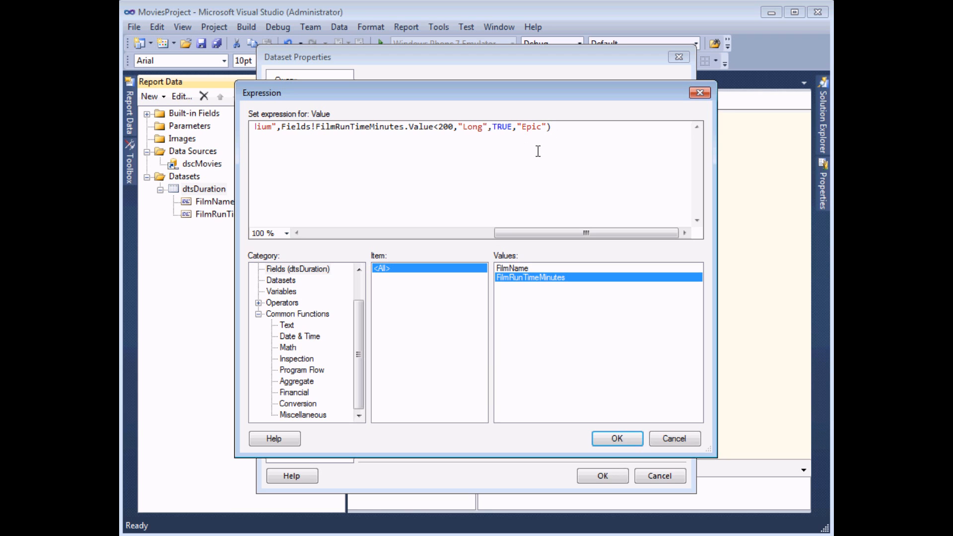
left_click(614, 438)
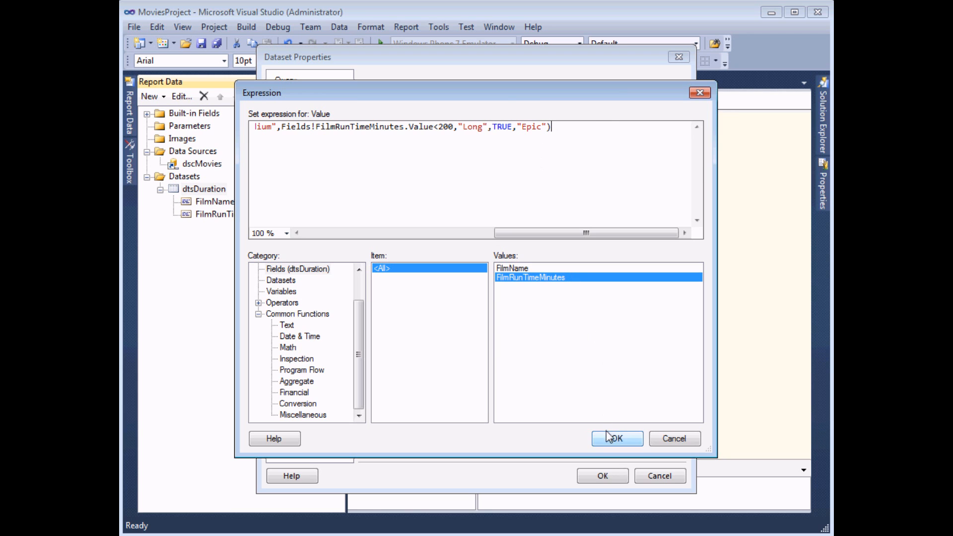
Step: Confirm the field, bind FilmLengthDescription to the table's third column, and preview the report
left_click(600, 476)
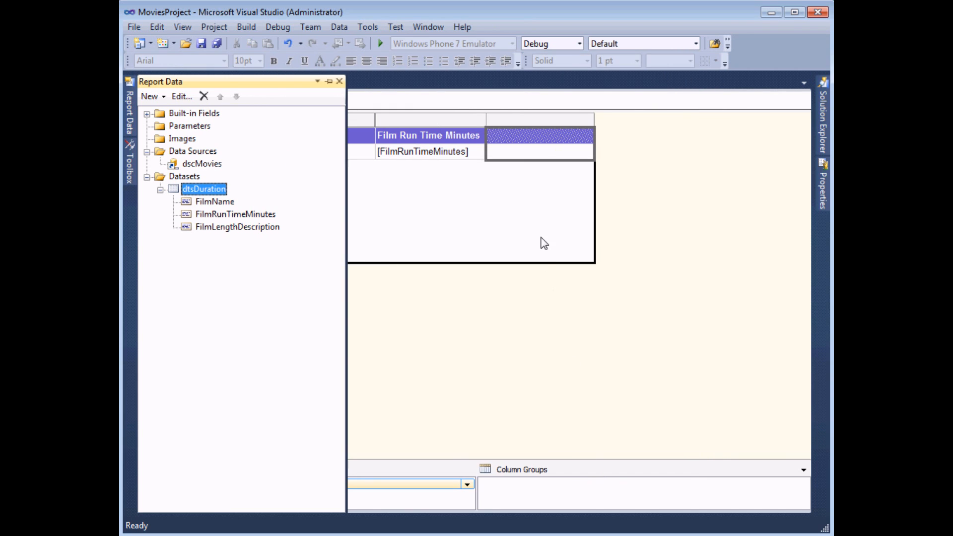
left_click(589, 151)
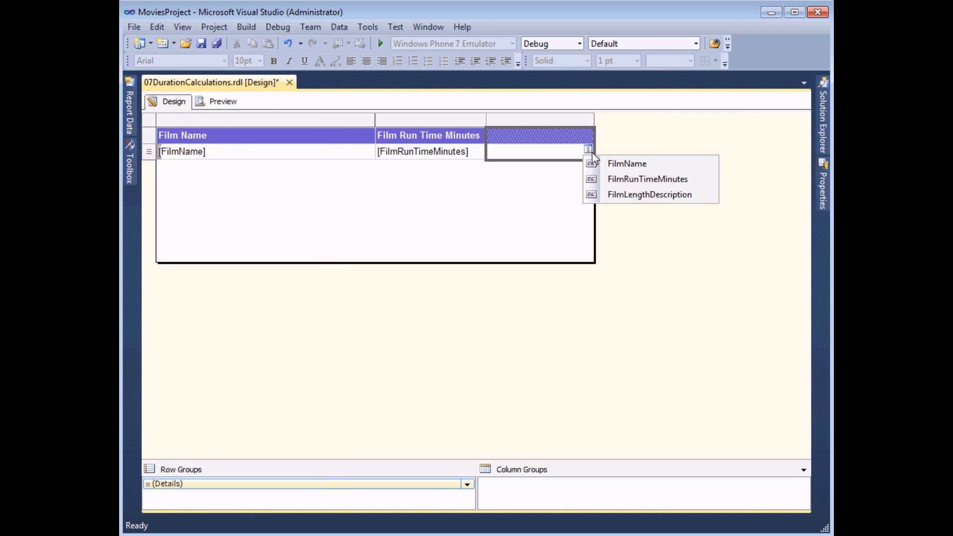
left_click(616, 195)
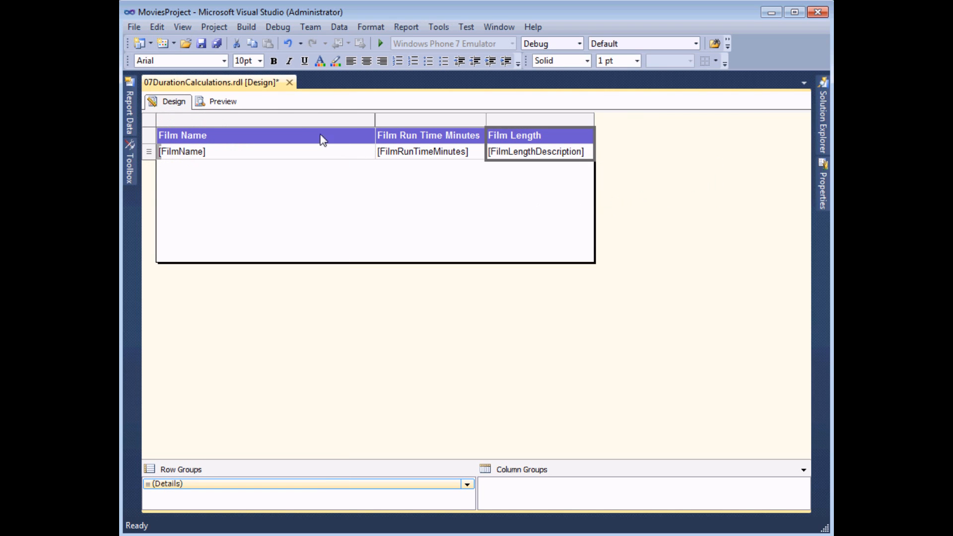
left_click(231, 103)
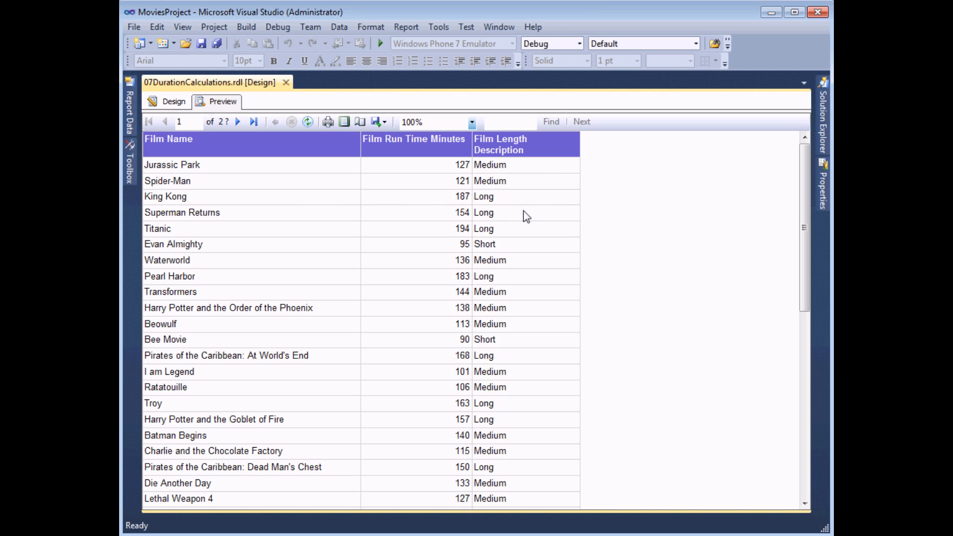
Step: In Design, add calculated field FilmLengthSentence to dtsDuration and open its expression editor
left_click(163, 102)
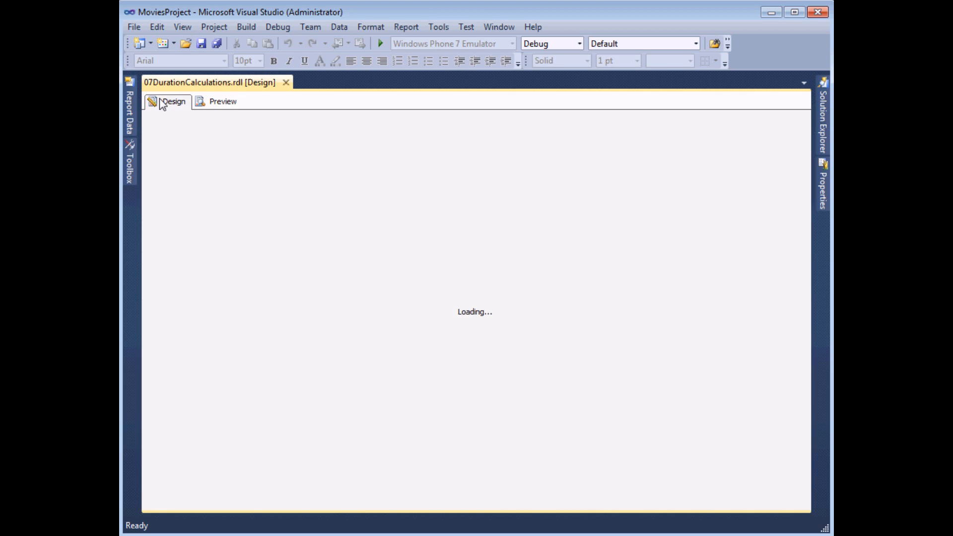
left_click(127, 109)
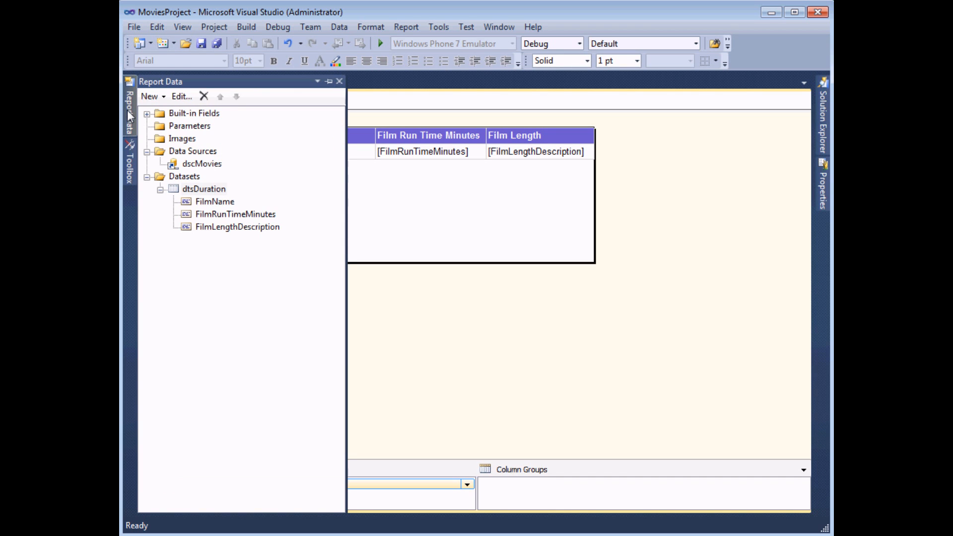
right_click(214, 192)
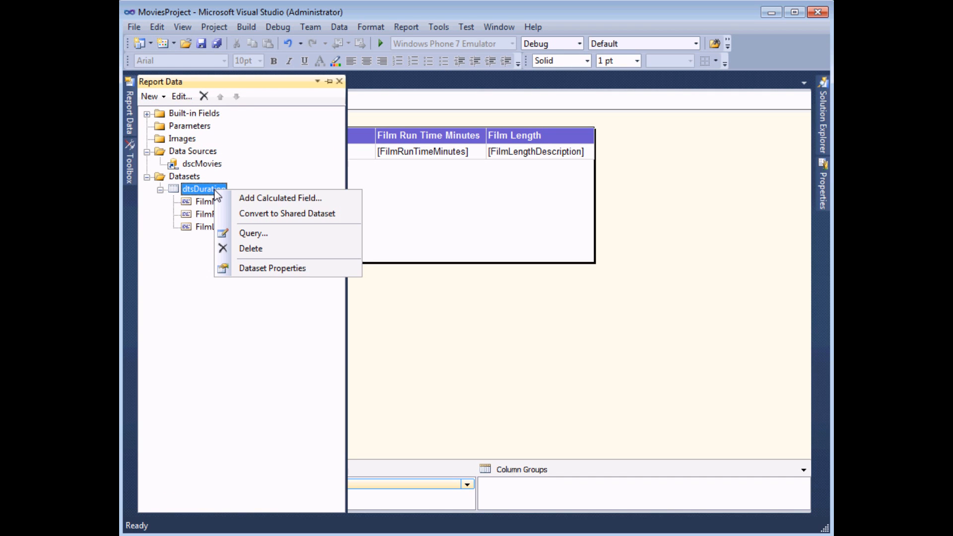
left_click(234, 201)
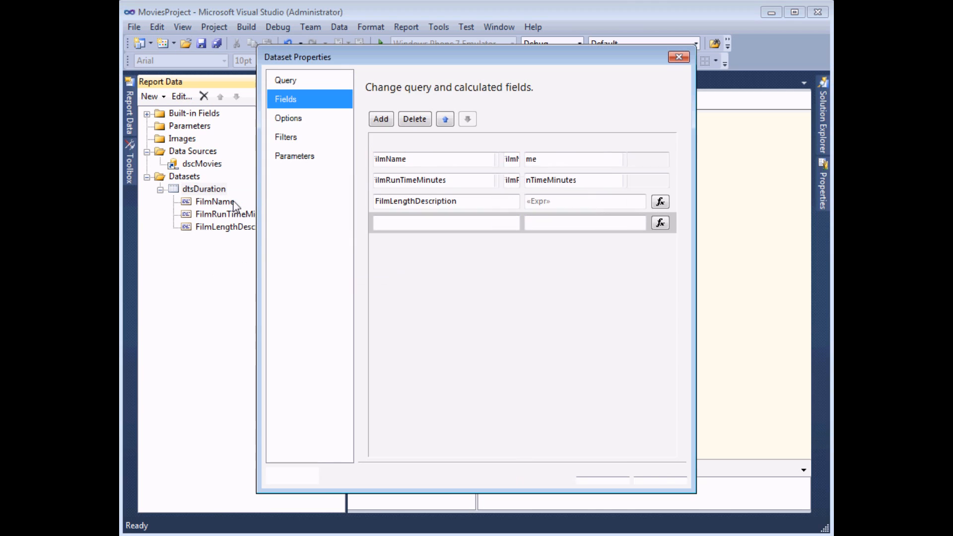
type("FilmLengthSen")
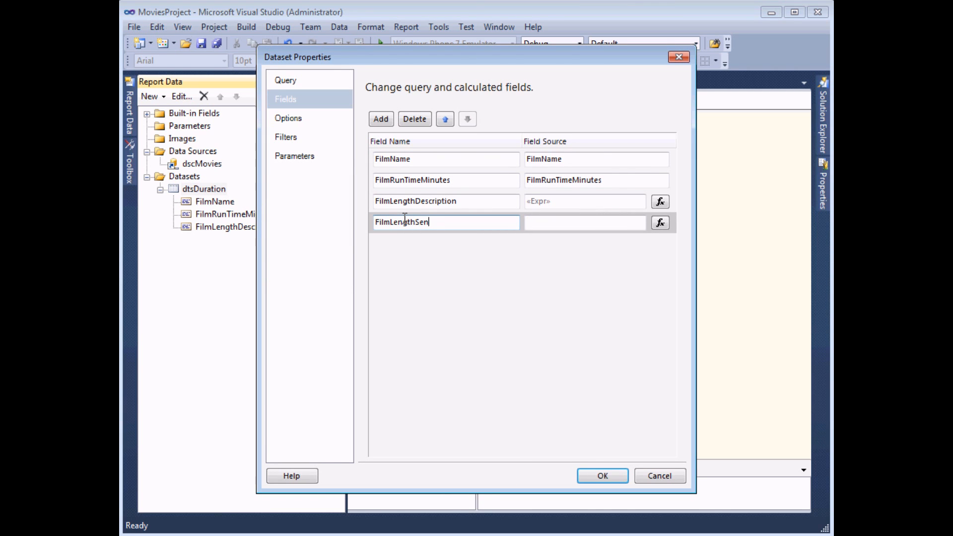
type("tence")
left_click(660, 225)
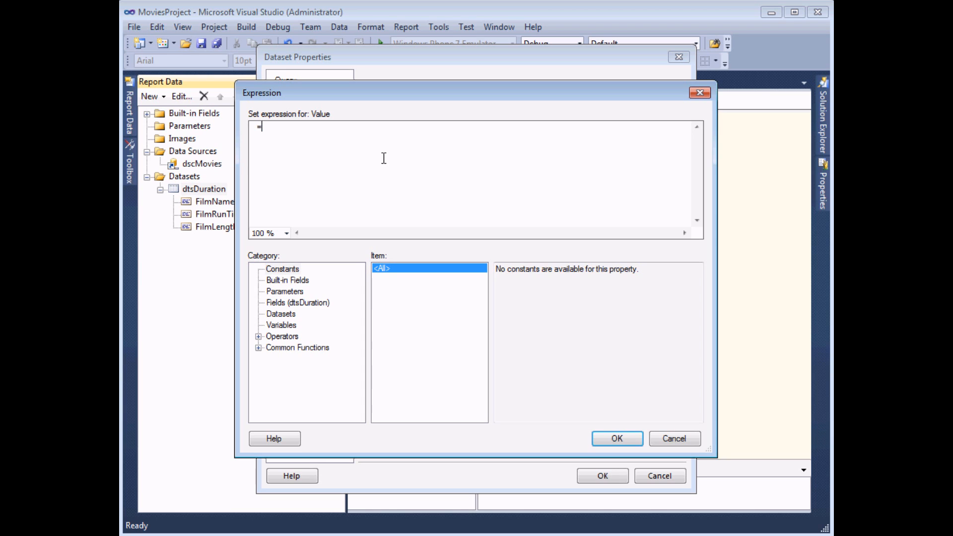
Step: Enter =Fields!FilmName.Value & " is a " & Fields!FilmLengthDescription.Value & " film." and accept it
left_click(280, 304)
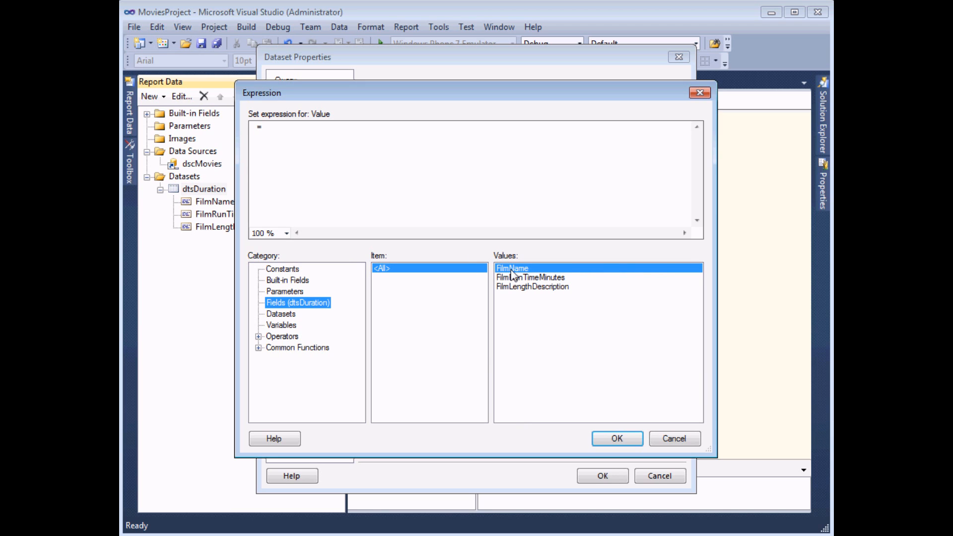
double_click(512, 268)
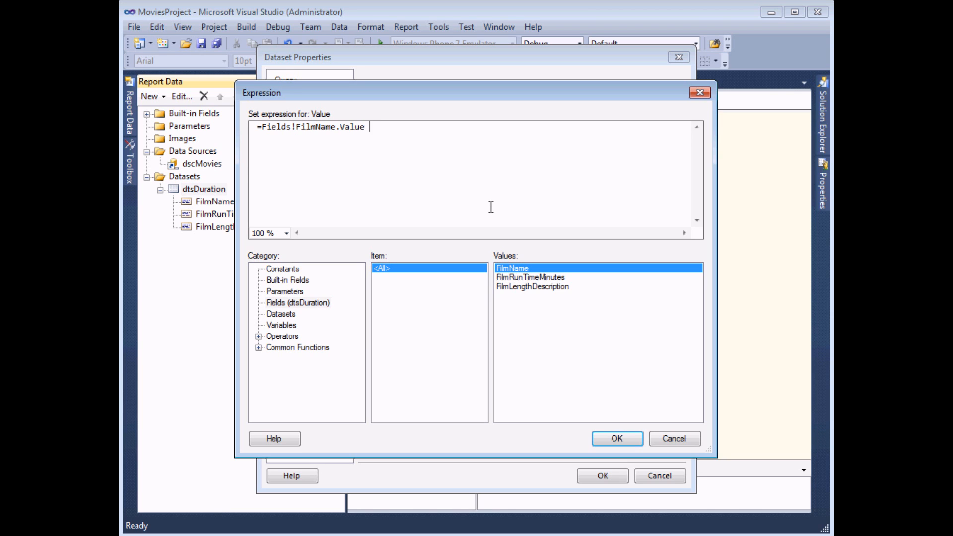
type("&")
type("\" is a \"")
type("&")
double_click(520, 287)
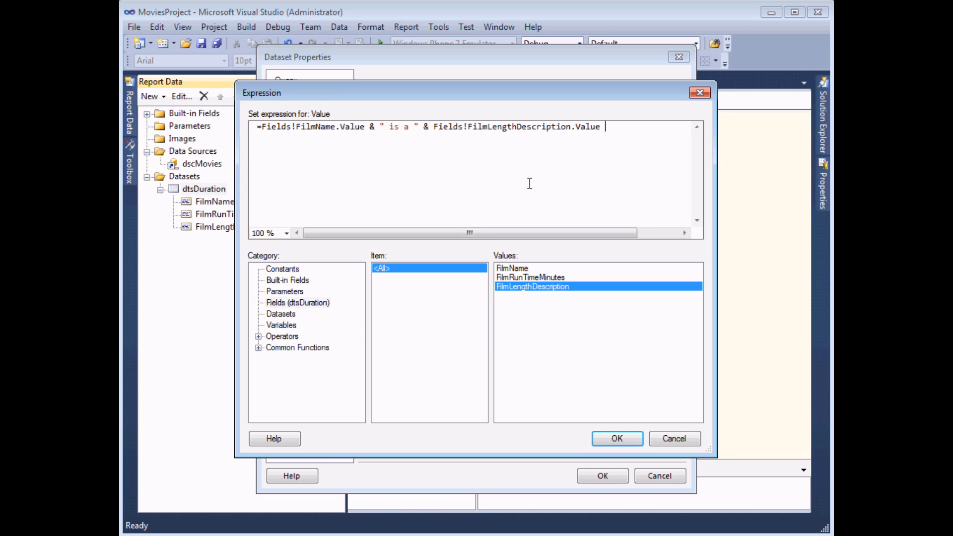
type("& \" film.\"")
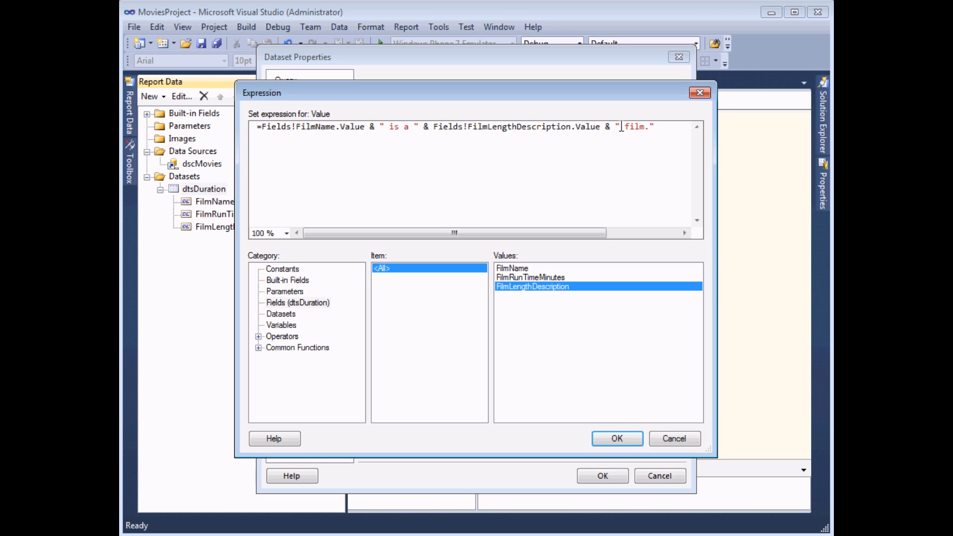
left_click_drag(621, 128, 625, 127)
left_click(655, 127)
left_click(613, 440)
Step: Save the field, drag FilmLengthSentence into the table as a widened column, and preview
left_click(603, 477)
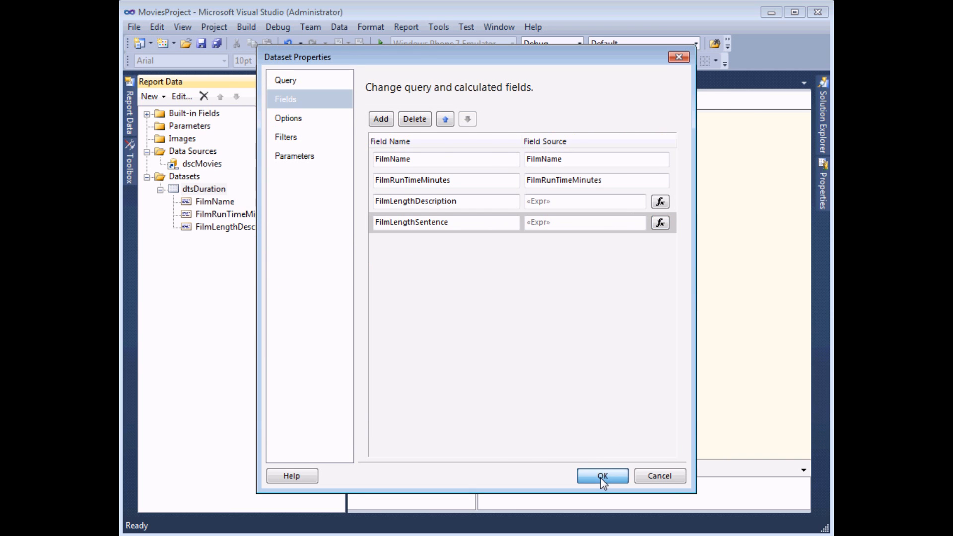
left_click_drag(193, 239, 593, 147)
left_click_drag(658, 120, 789, 120)
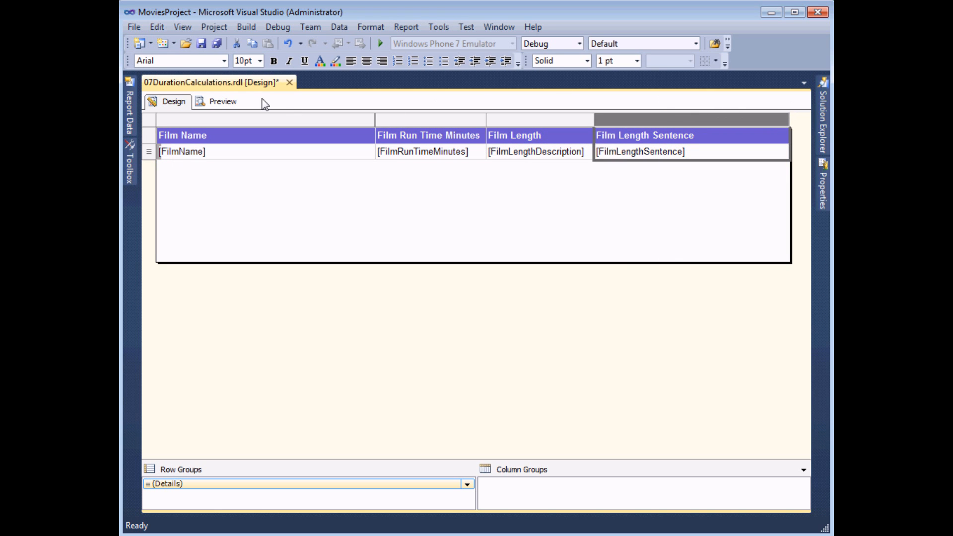
left_click(221, 102)
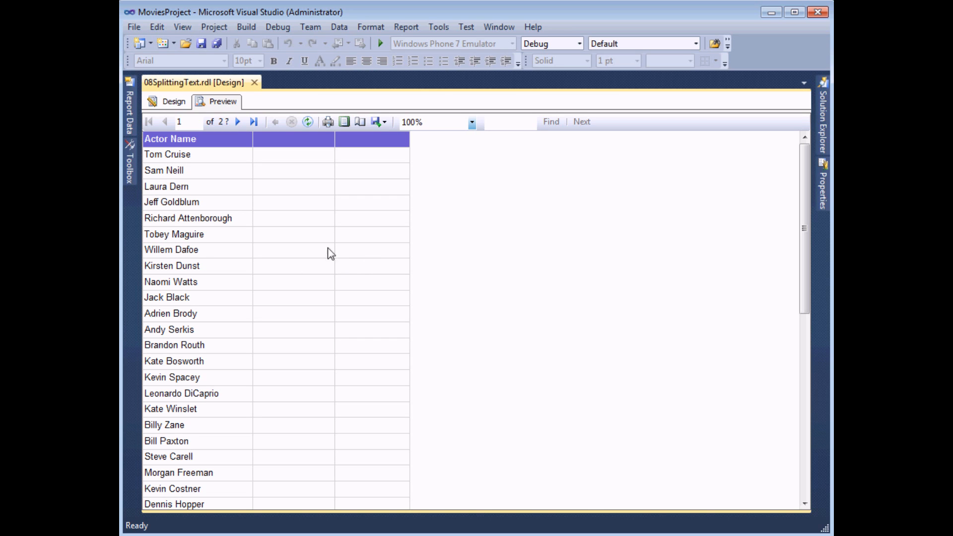
Step: In Design, add calculated field FirstName to dtsActors and open its expression editor
left_click(174, 101)
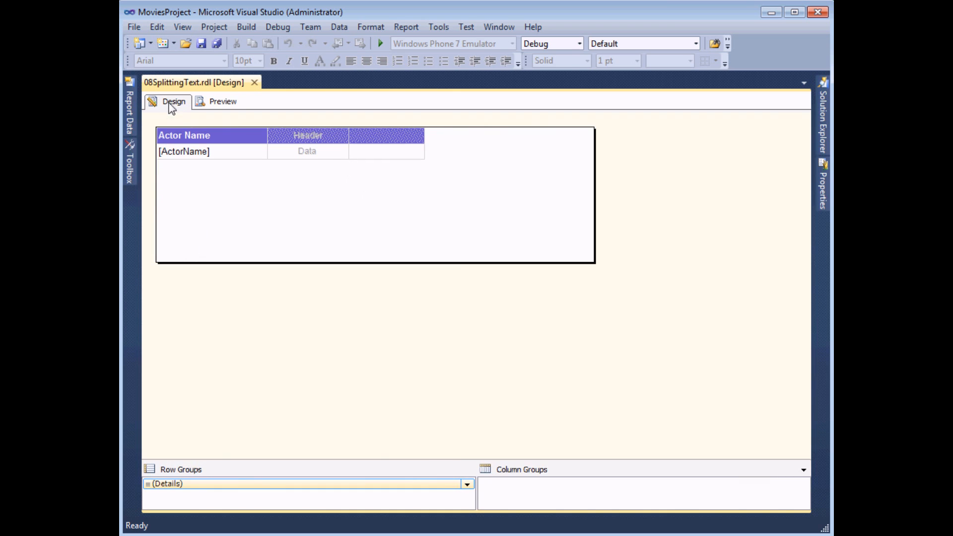
mouse_move(134, 113)
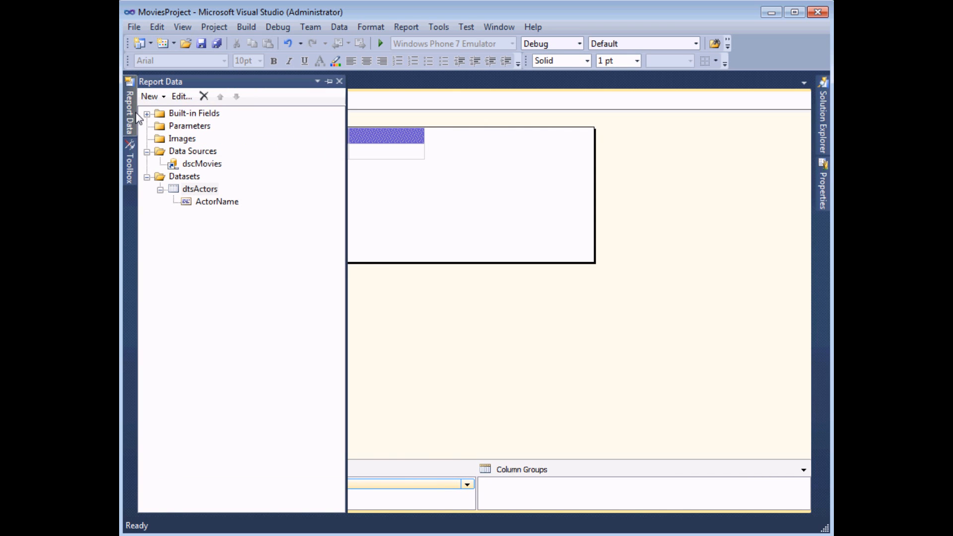
right_click(213, 188)
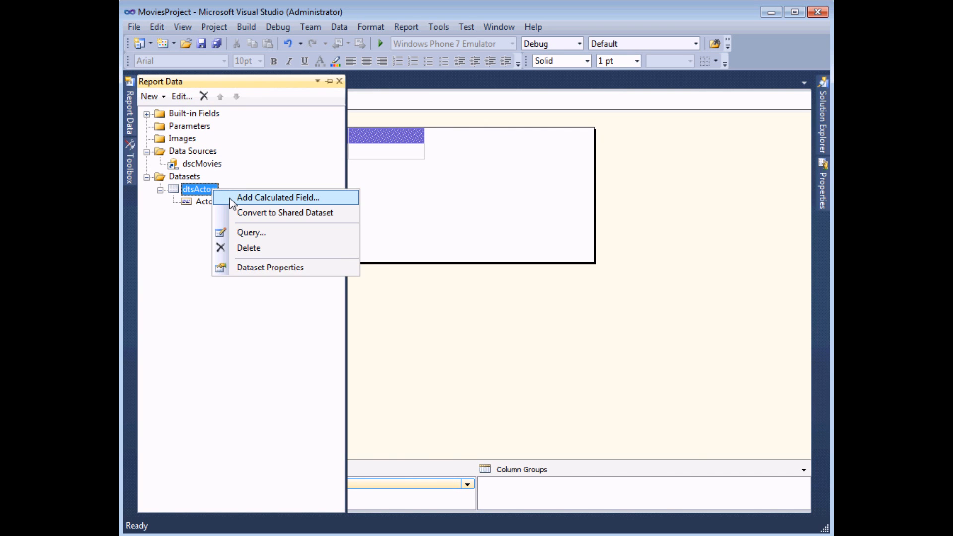
left_click(230, 201)
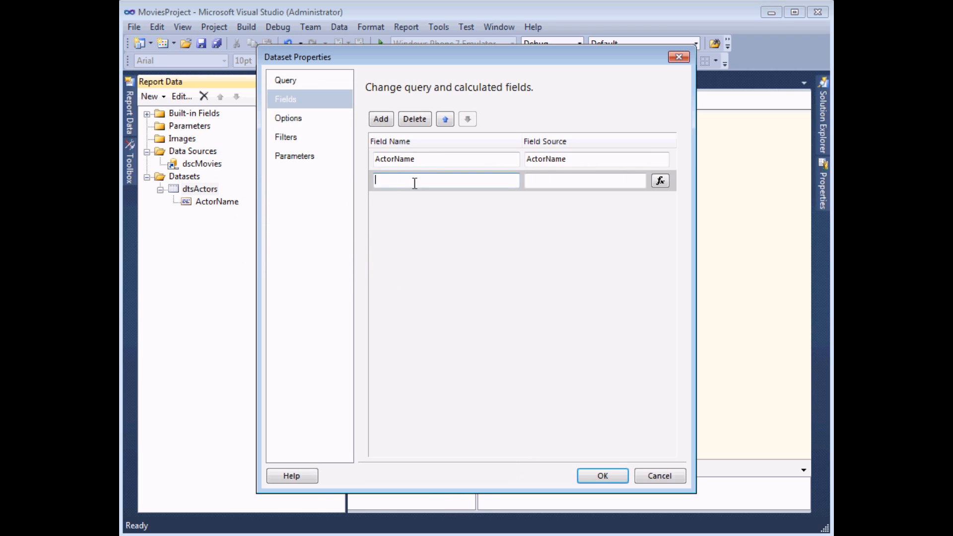
type("FirstName")
left_click(659, 182)
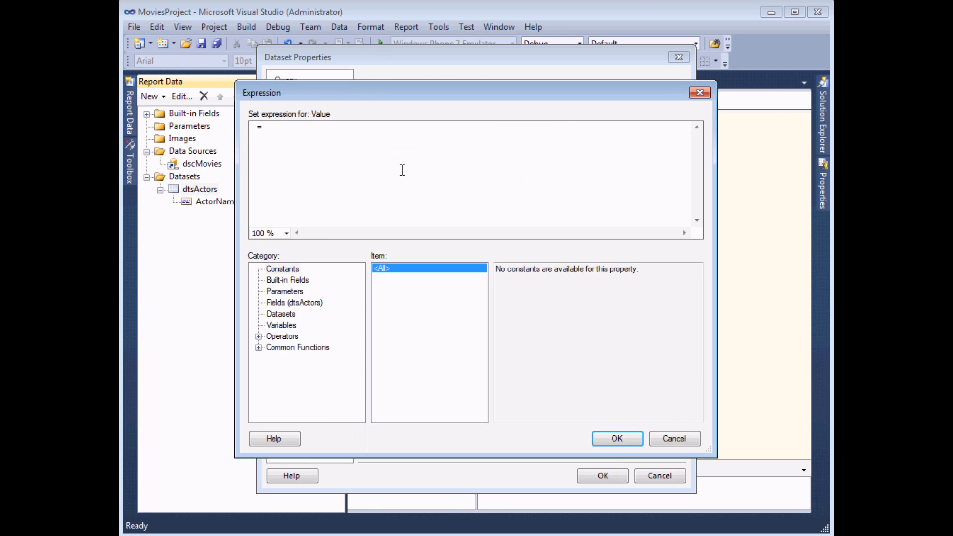
Step: Start the expression with Left(Fields!ActorName.Value, using the Text functions and Fields lists
left_click(258, 348)
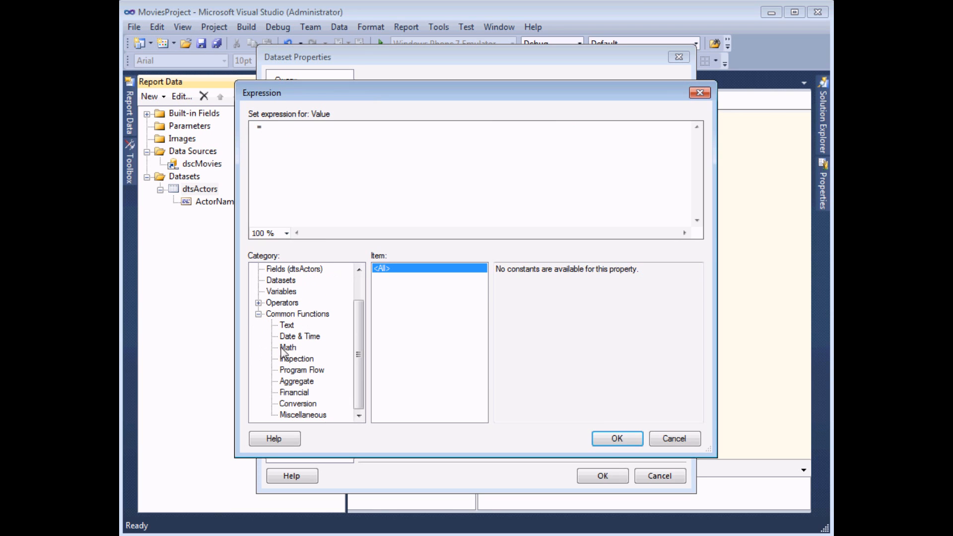
left_click(287, 326)
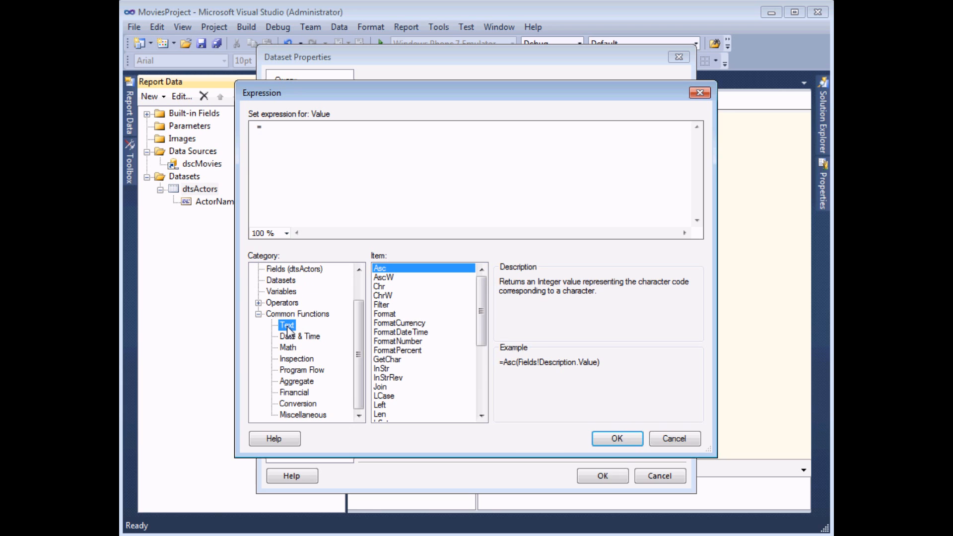
mouse_move(481, 297)
left_mouse_down()
mouse_move(481, 379)
mouse_move(483, 294)
left_mouse_up()
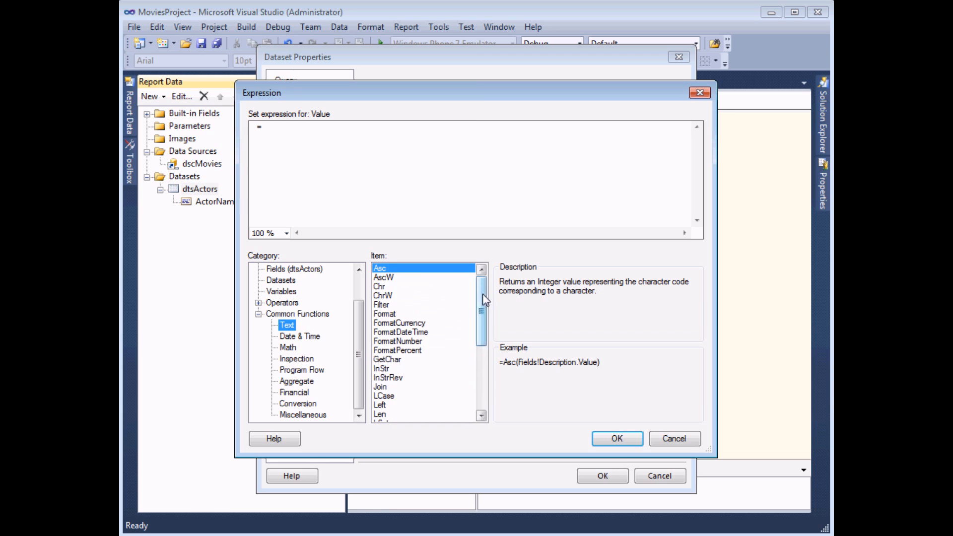
left_click(382, 405)
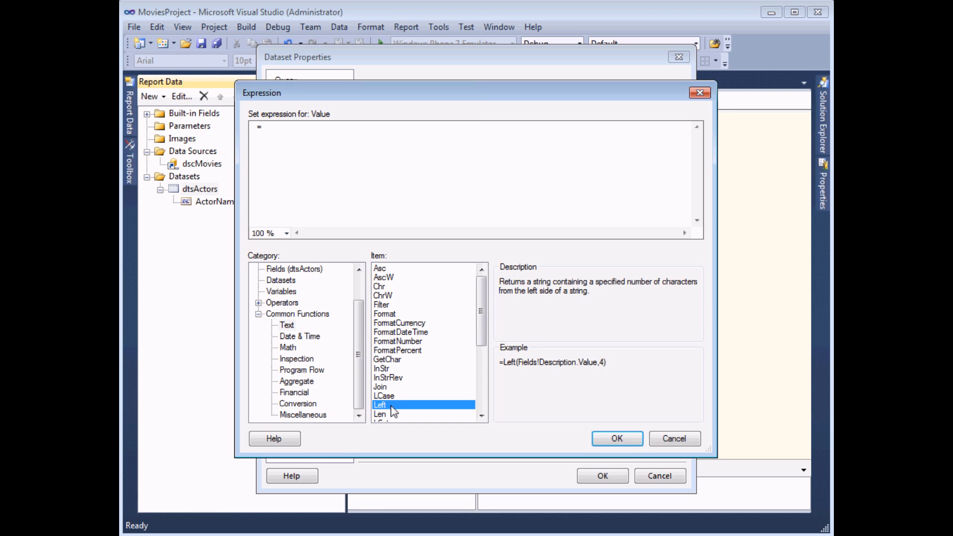
double_click(391, 406)
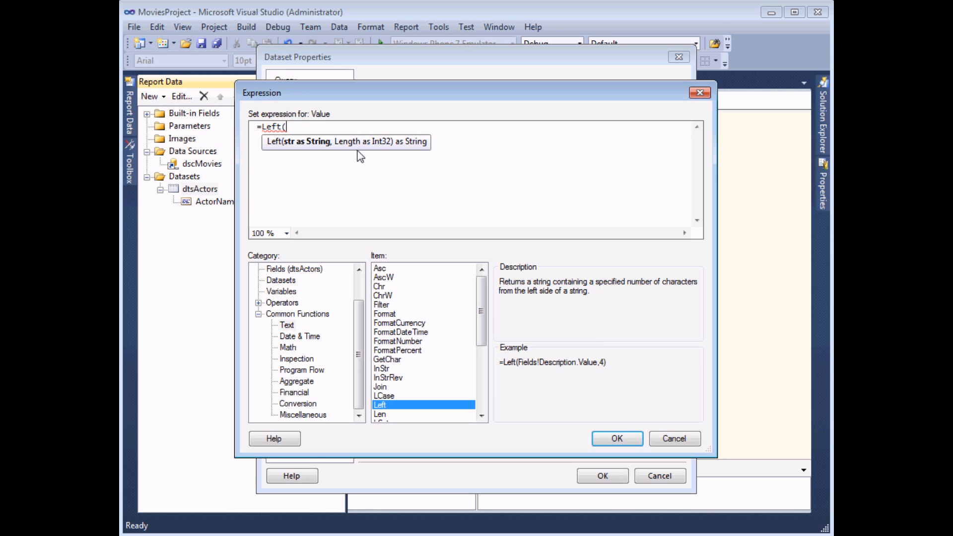
left_click(310, 269)
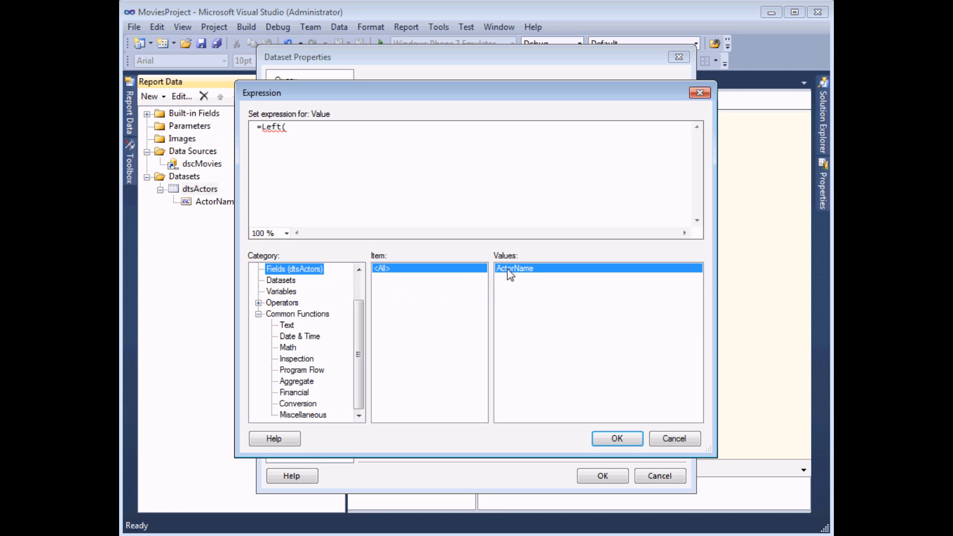
double_click(510, 271)
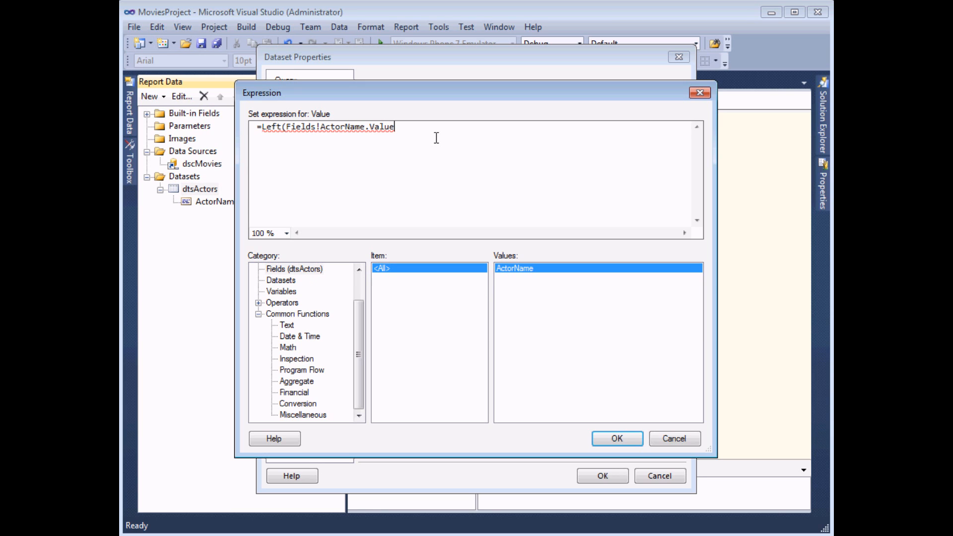
type(",")
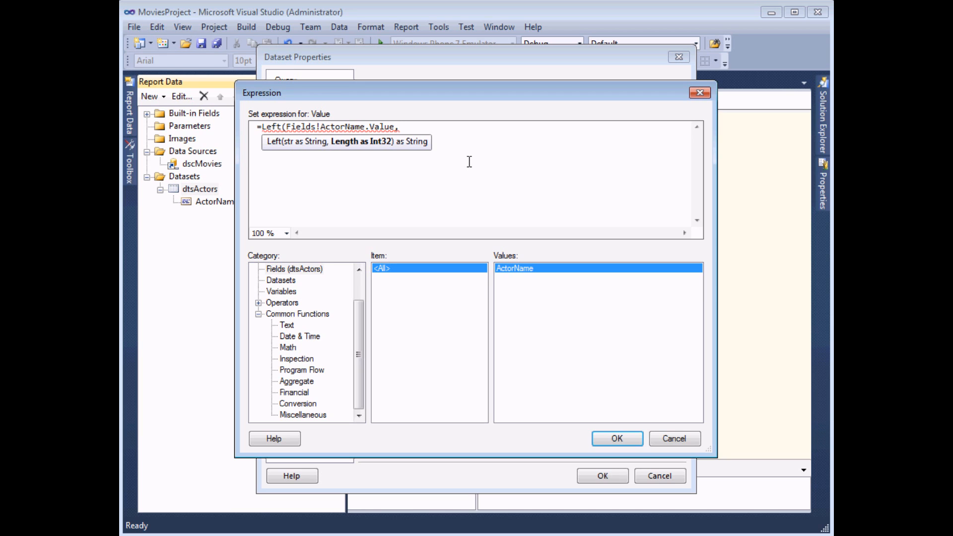
Step: Add InStr(Fields!ActorName.Value," ") as the length argument, then select and delete it
left_click(291, 329)
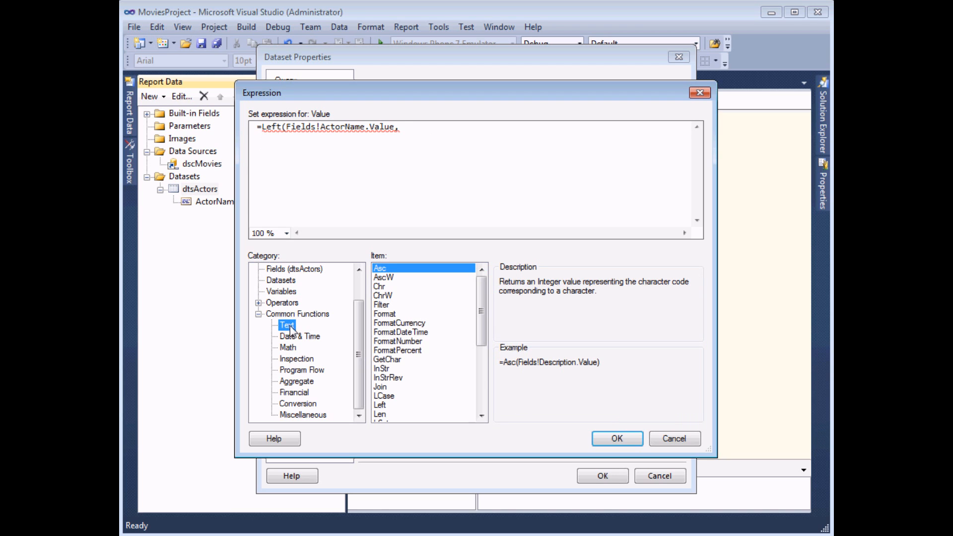
left_click(385, 370)
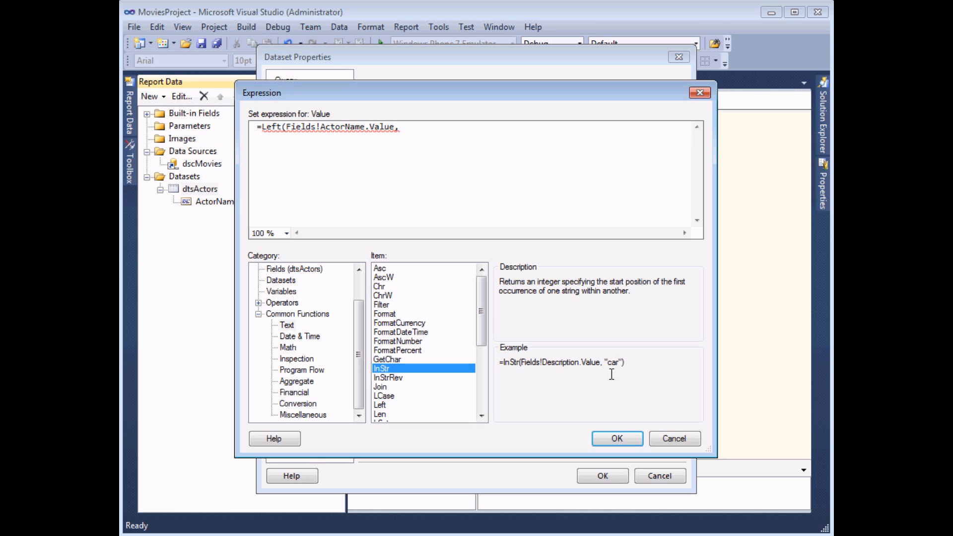
double_click(384, 369)
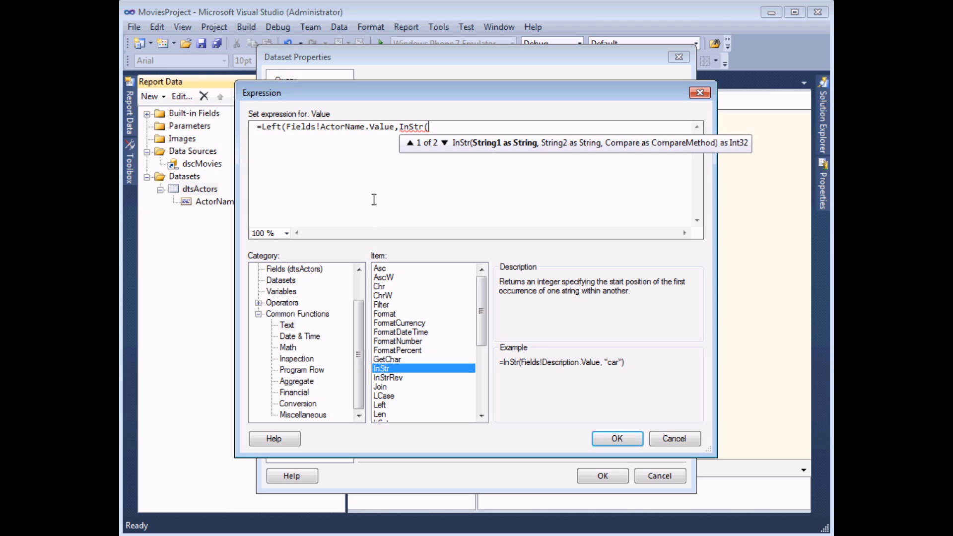
left_click(307, 269)
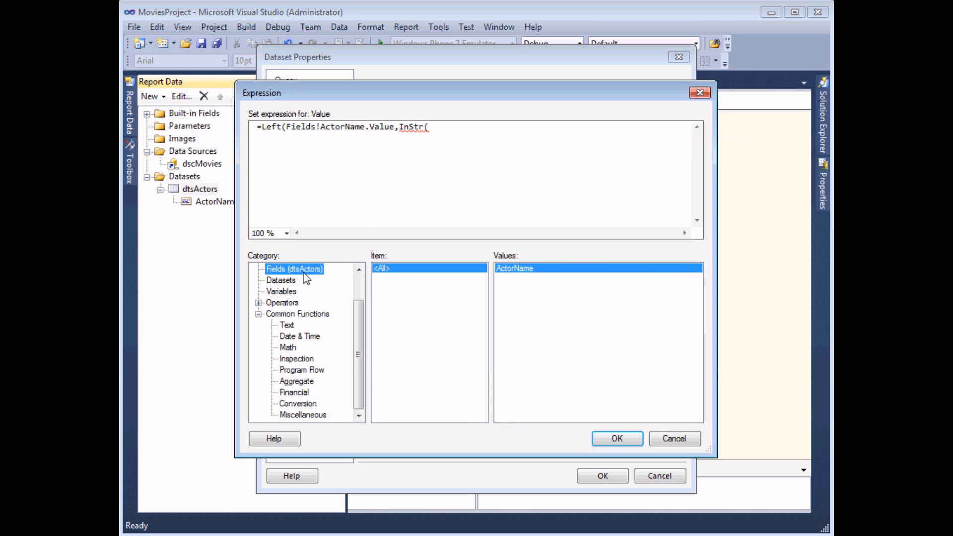
double_click(517, 272)
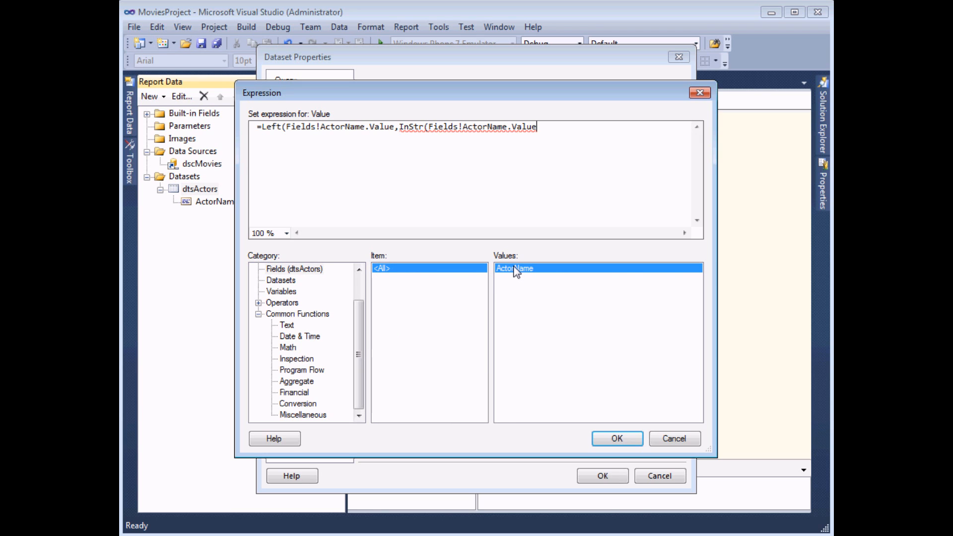
type(",")
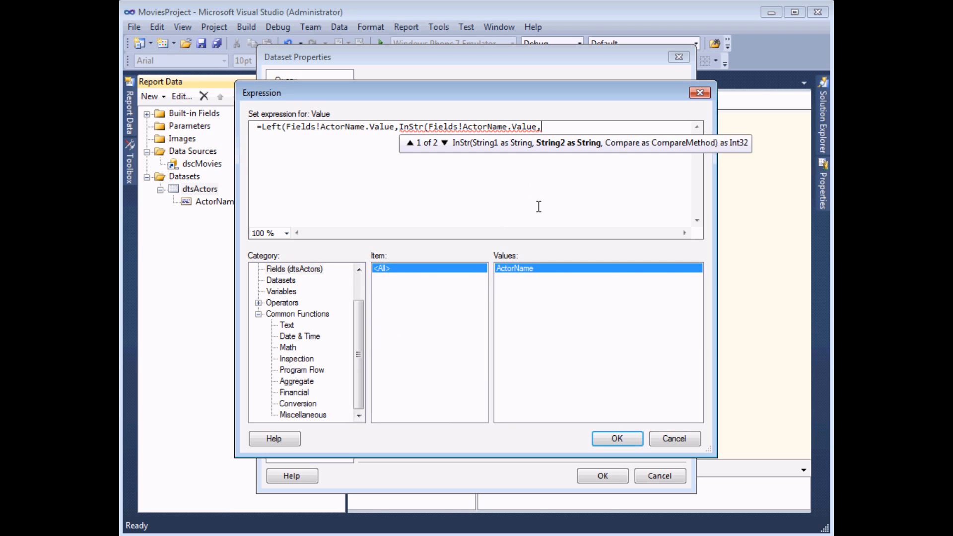
type("\" \"")
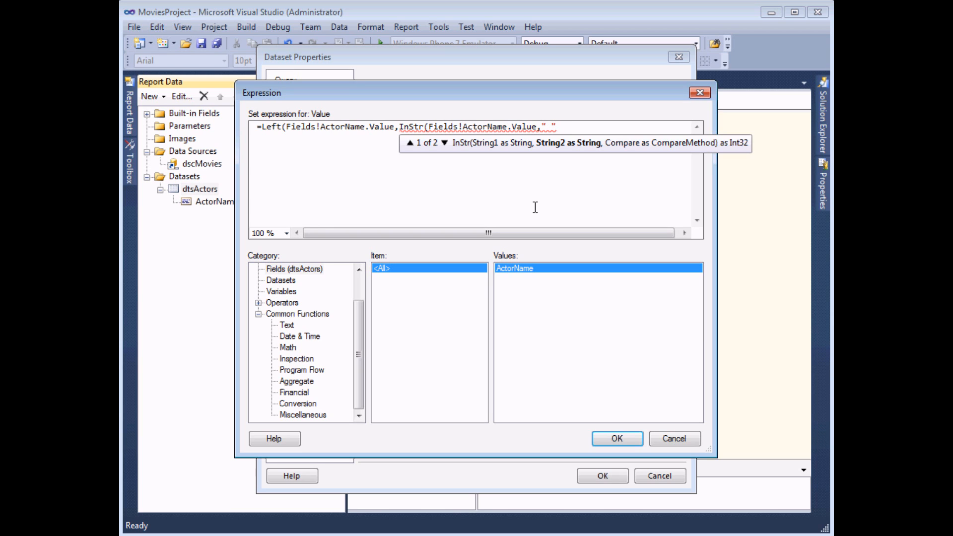
type(")")
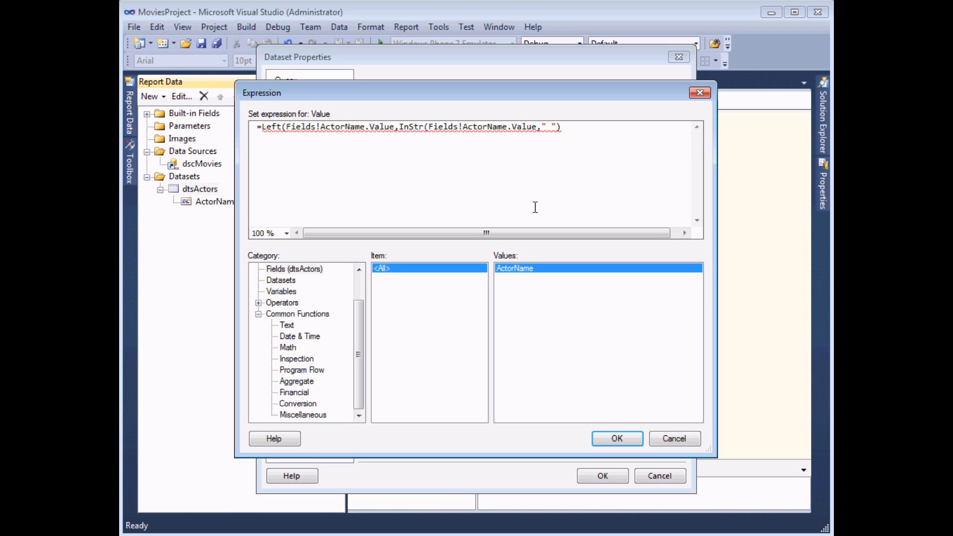
left_click_drag(400, 128, 561, 143)
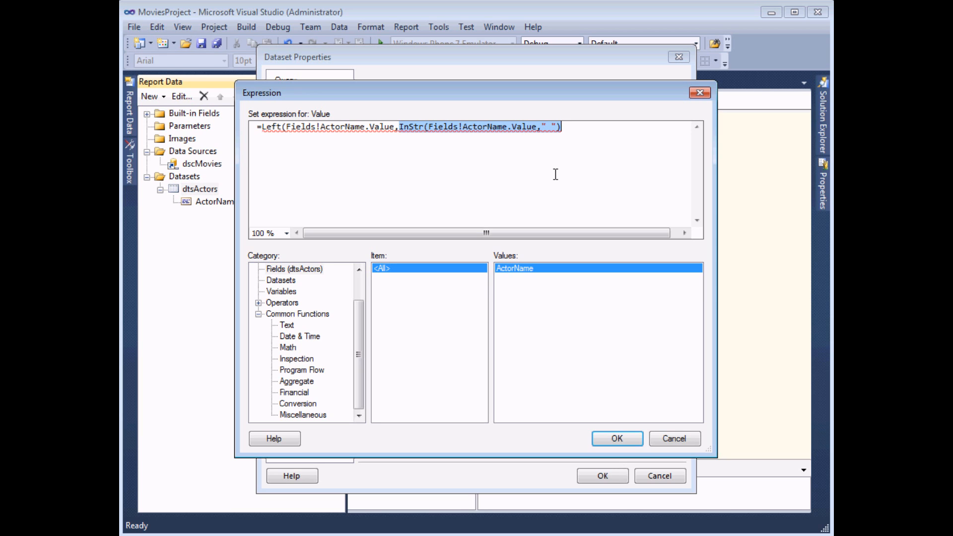
type("-")
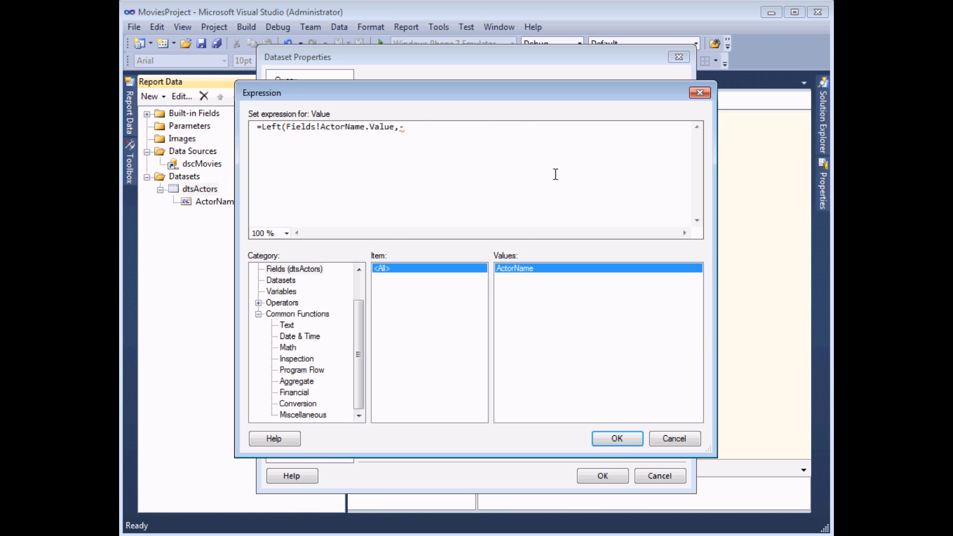
key("BackSpace")
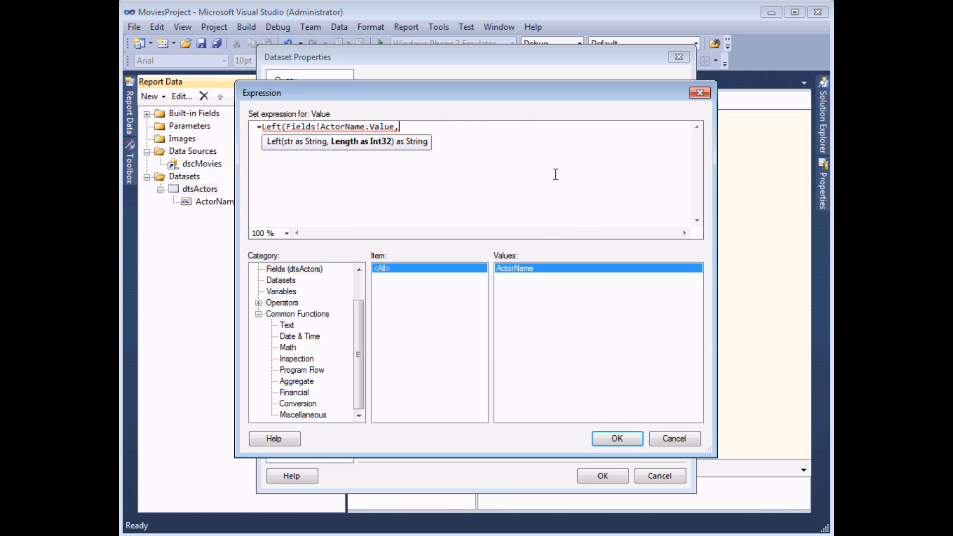
Step: Re-insert InStr on ActorName and finish with ," ")-1) to complete the Left expression
left_click(287, 325)
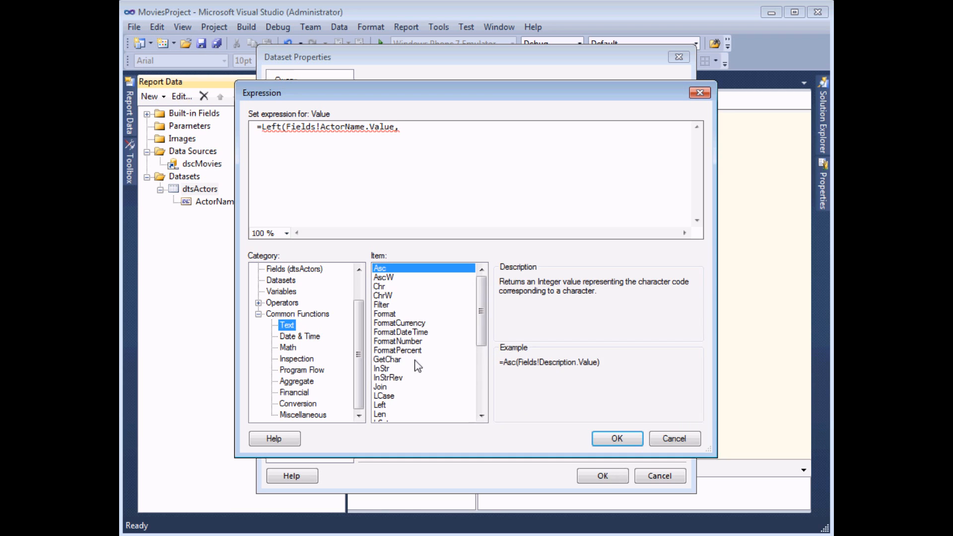
double_click(382, 368)
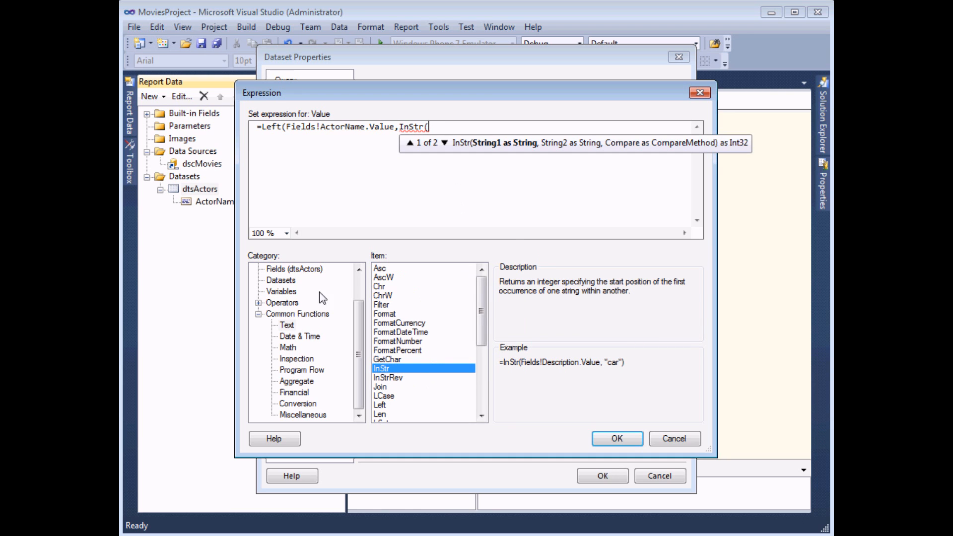
left_click(288, 269)
left_click(516, 272)
double_click(516, 273)
left_click(521, 222)
type(",\" \")")
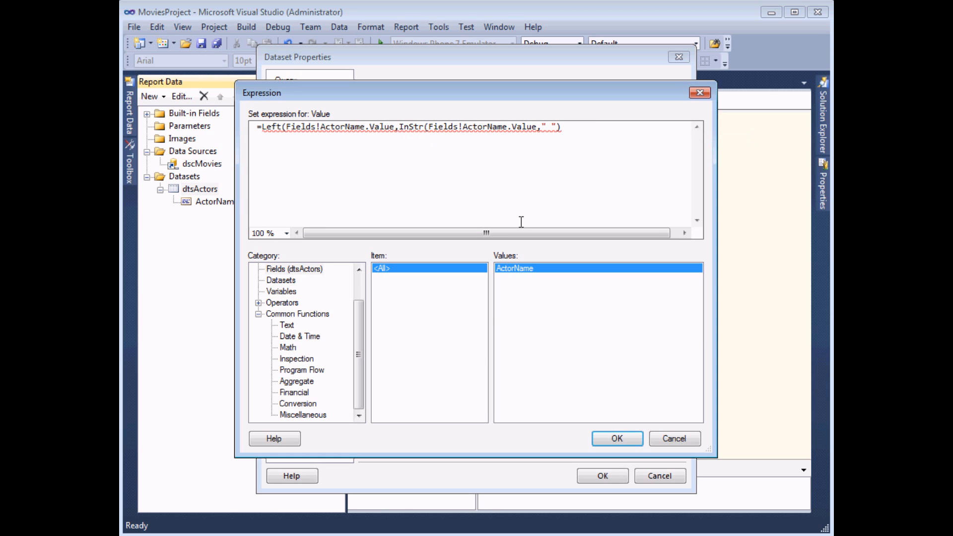
type("-1")
type(")")
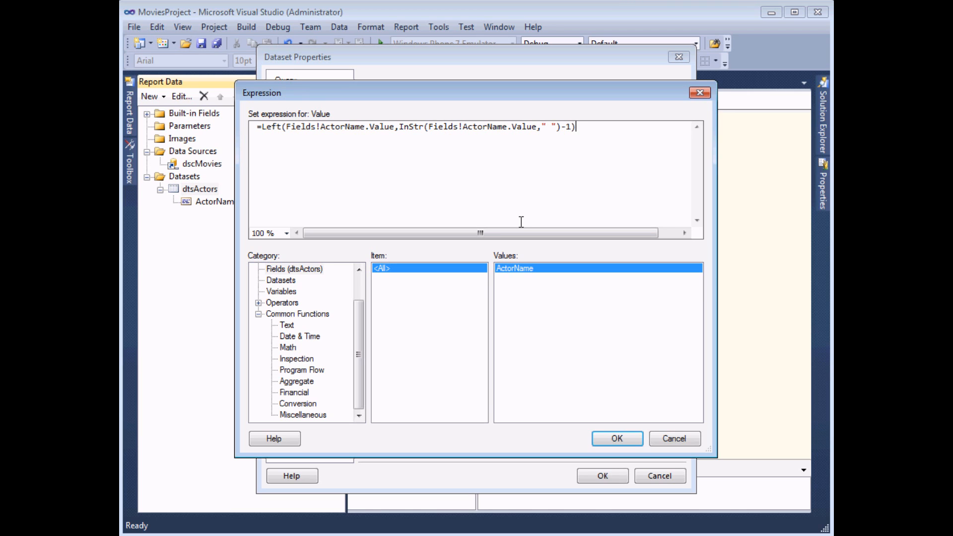
Step: Accept FirstName, bind it to the table's second column, preview the first names, and return to Design
left_click(613, 439)
left_click(598, 482)
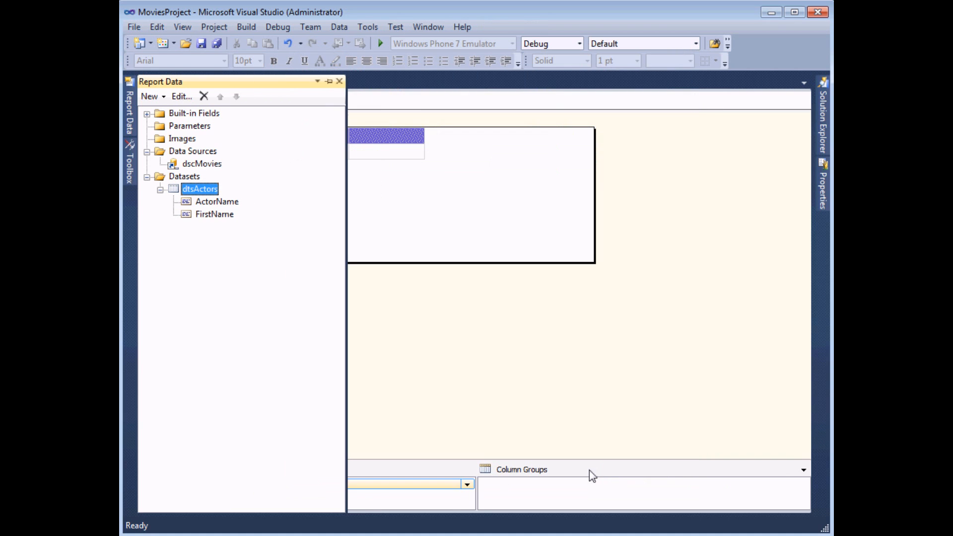
left_click(343, 150)
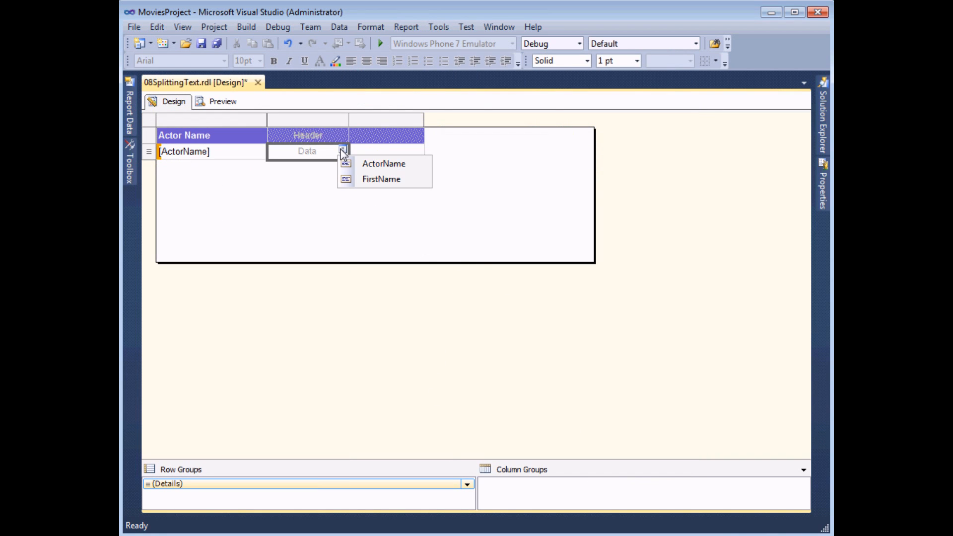
left_click(358, 178)
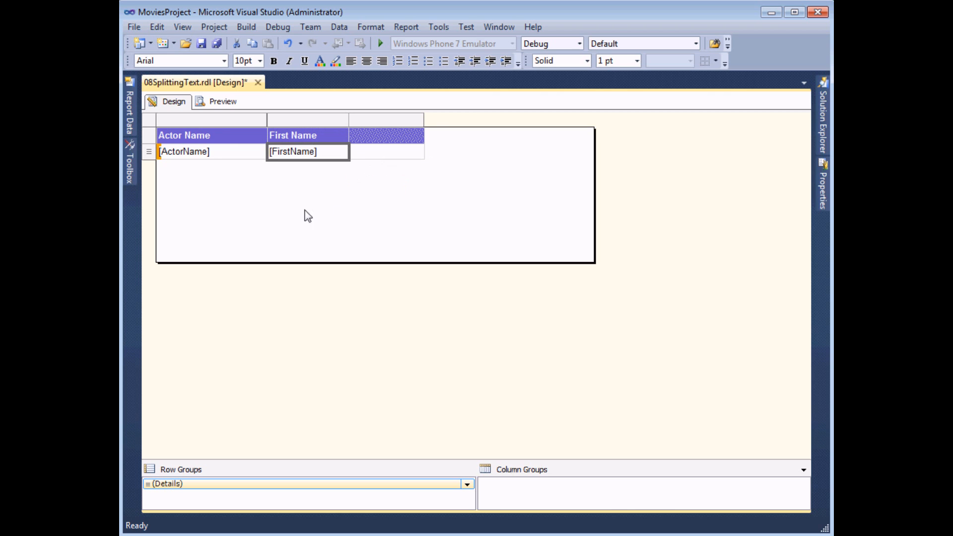
left_click(213, 101)
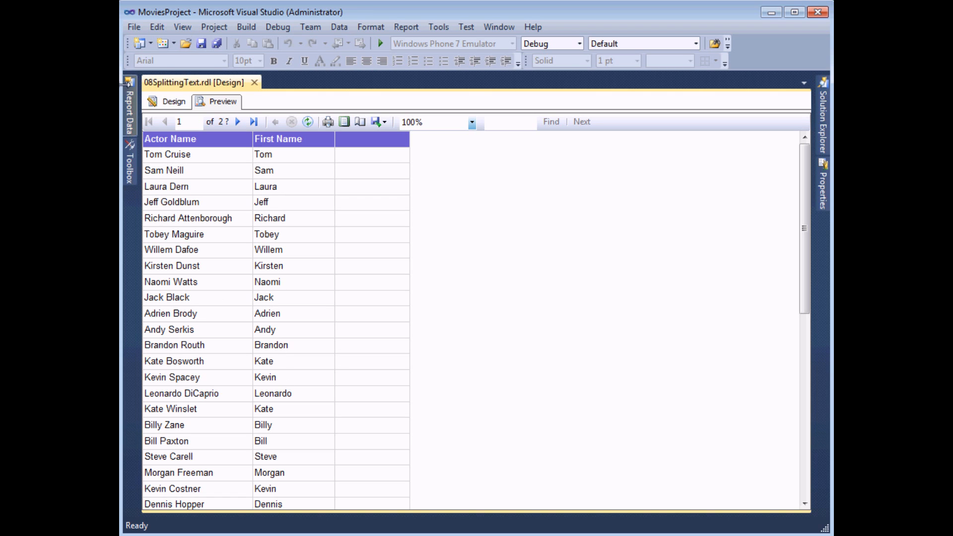
left_click(161, 102)
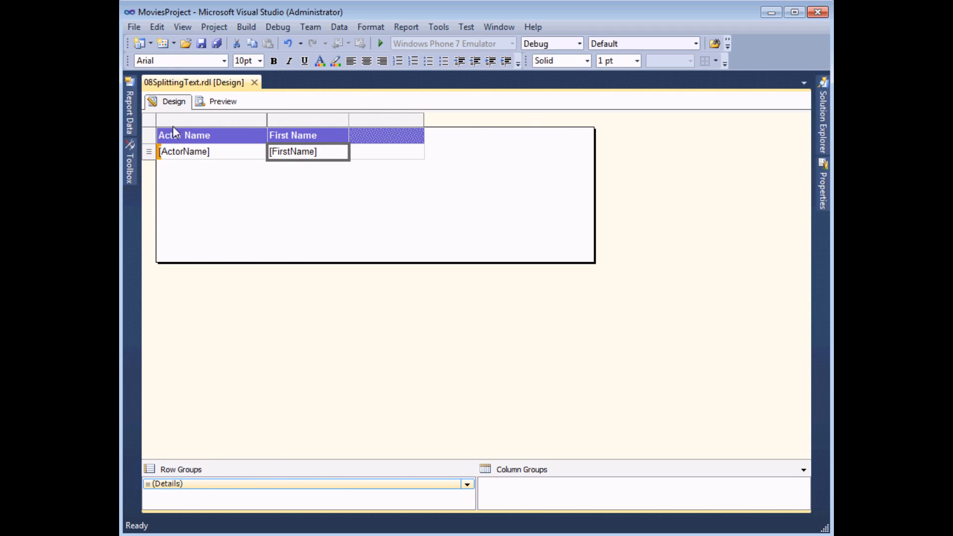
Step: Add a calculated field named LastName to the dtsActors dataset
left_click(131, 111)
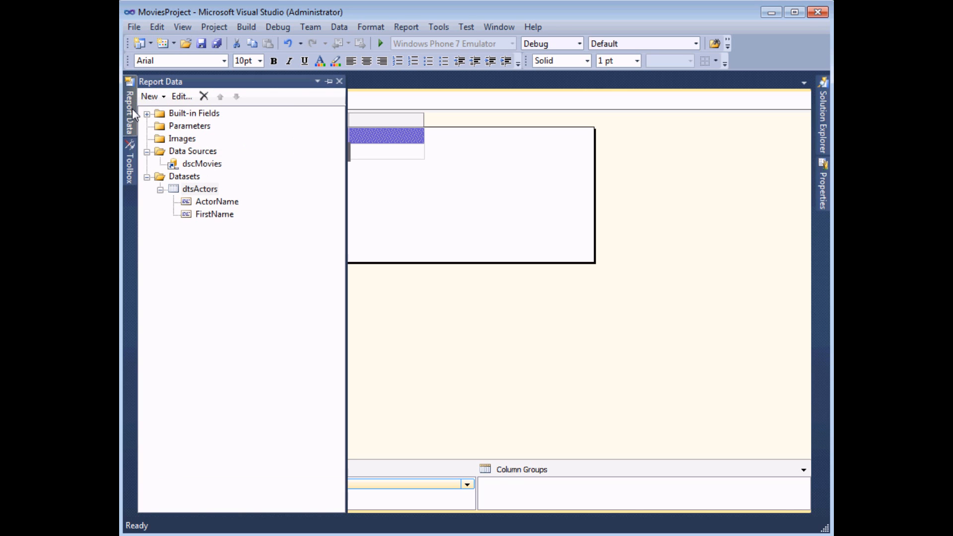
right_click(210, 190)
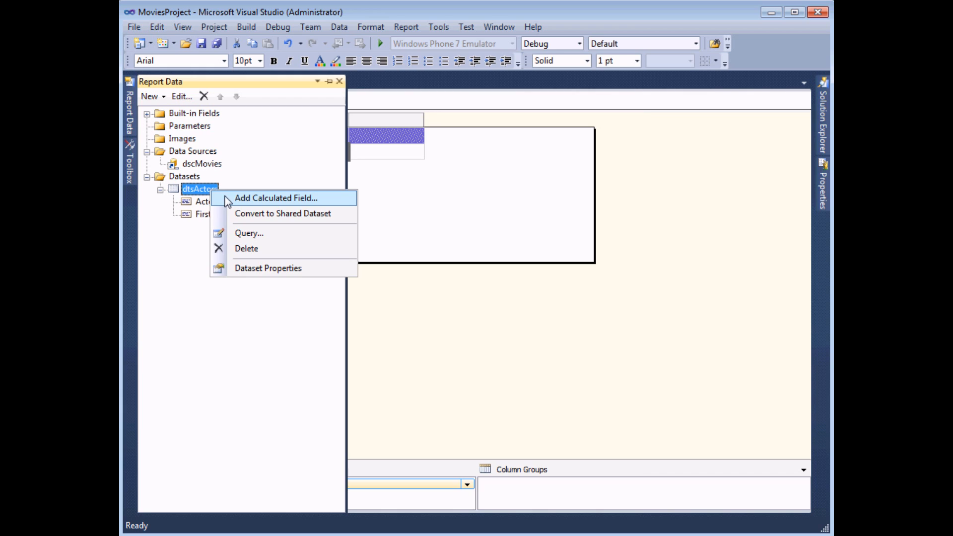
left_click(228, 199)
type("LastName")
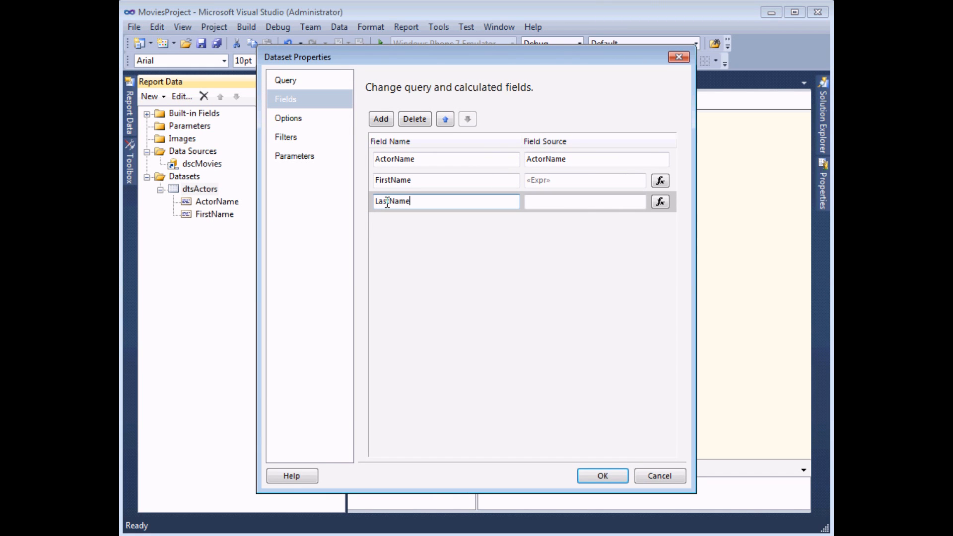
key("Tab")
left_click(663, 202)
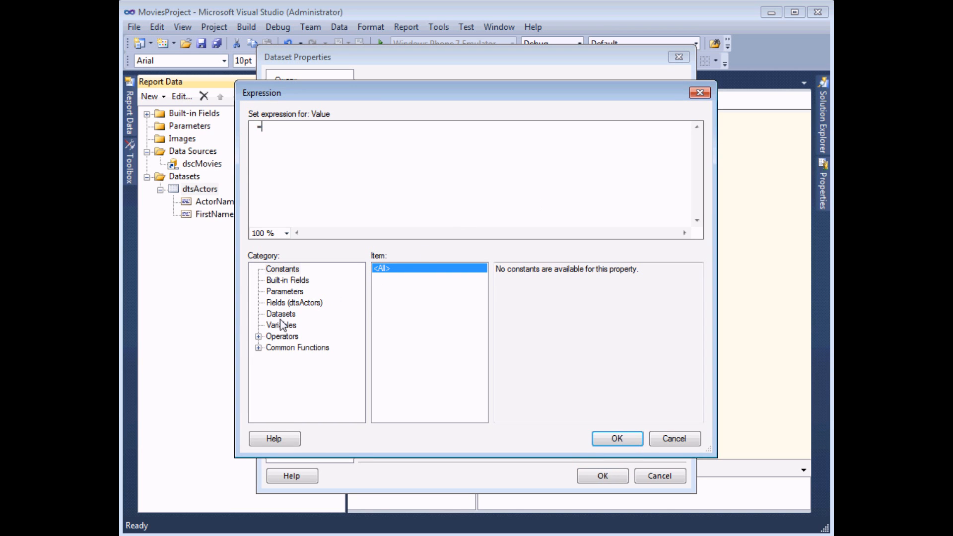
Step: Begin the LastName expression with Right(Fields!ActorName.Value, Len(Fields!ActorName.Value)
left_click(258, 348)
left_click(287, 325)
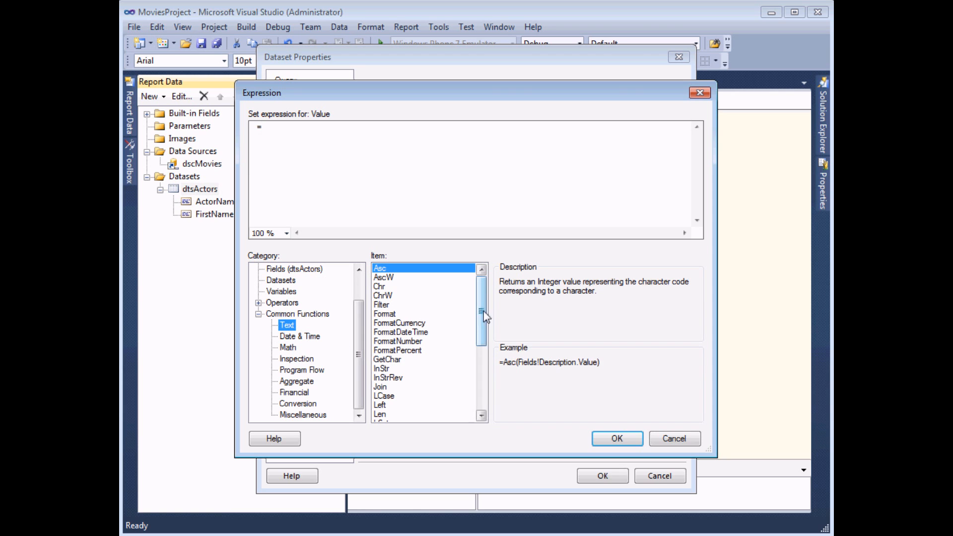
left_click_drag(482, 314, 481, 357)
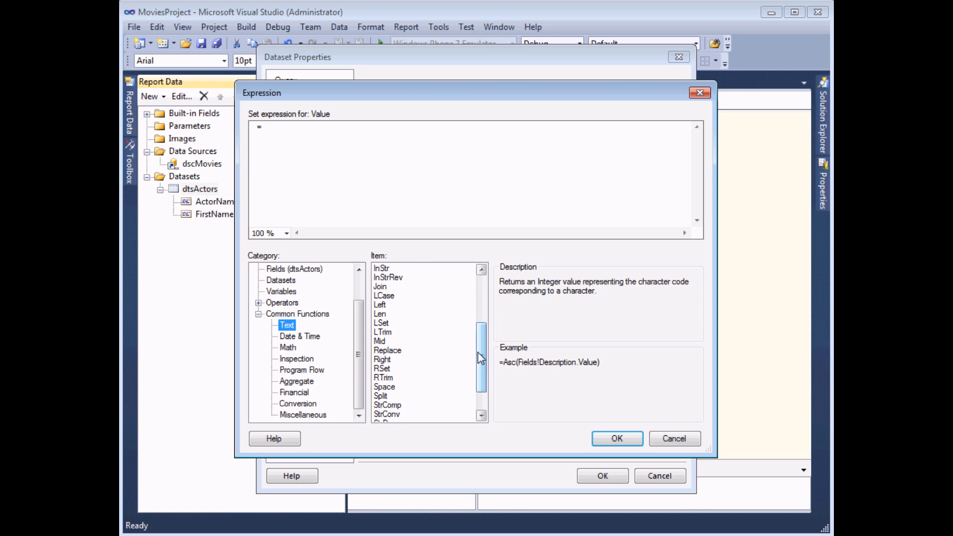
left_click(392, 360)
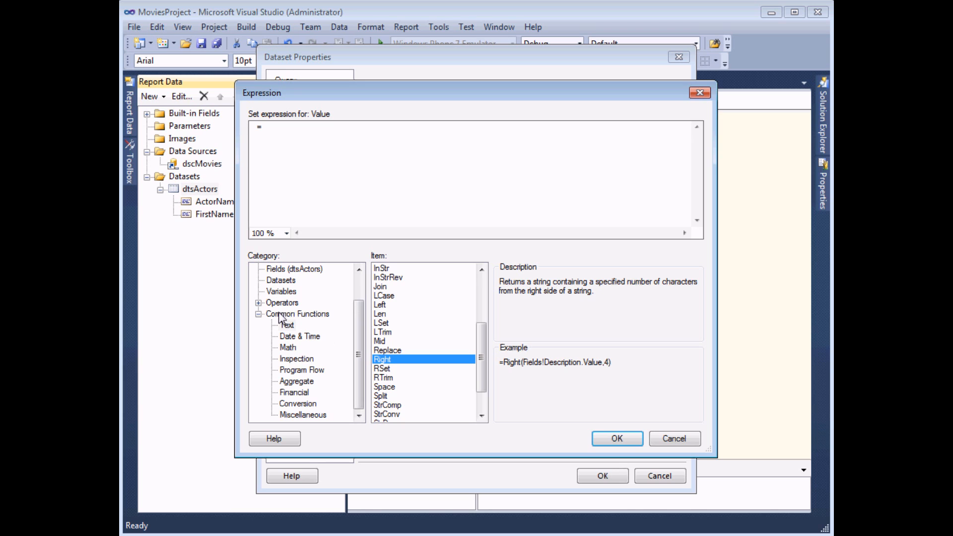
double_click(396, 362)
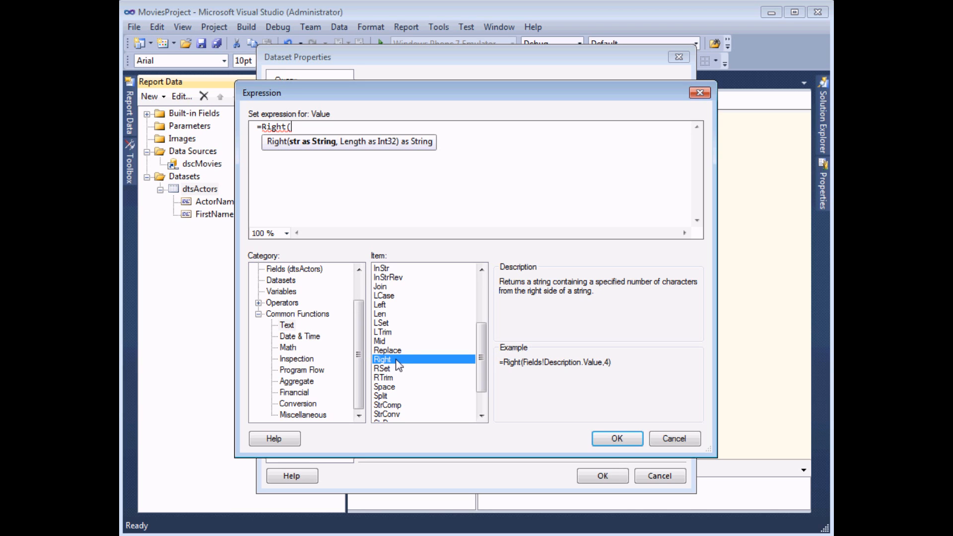
left_click(297, 270)
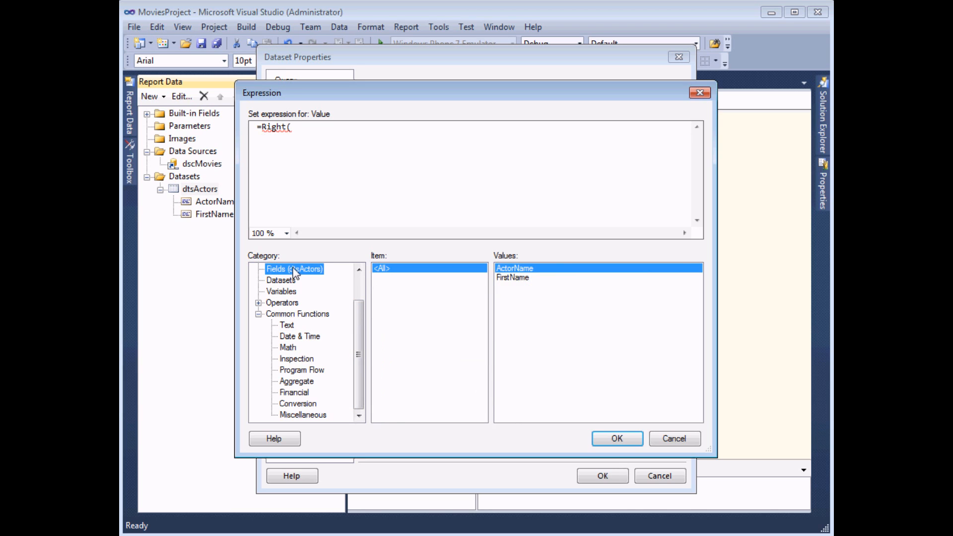
double_click(516, 268)
type(",")
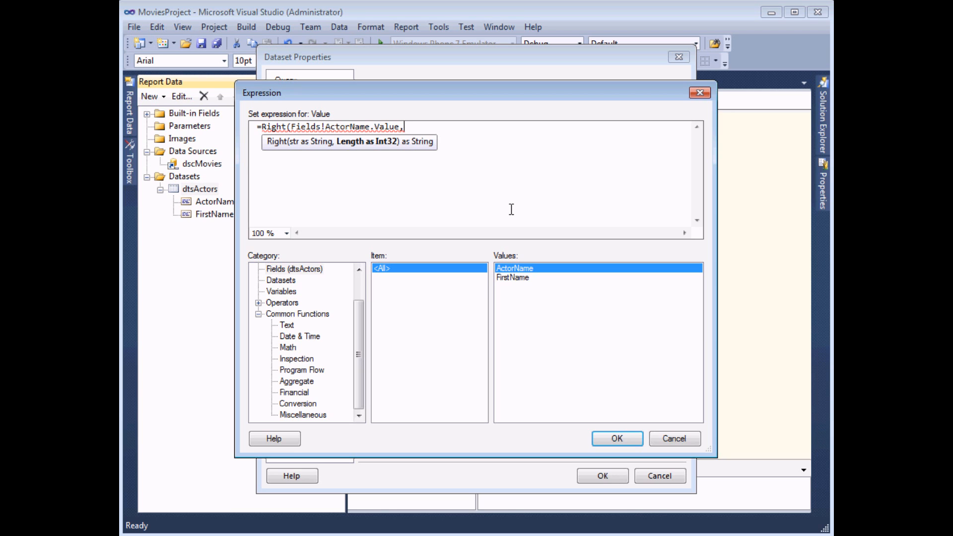
left_click(288, 325)
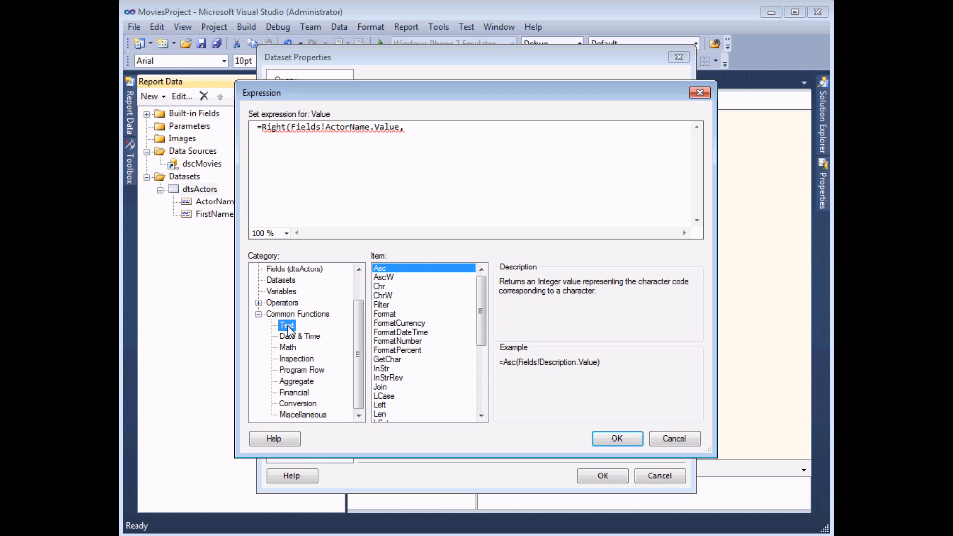
double_click(382, 415)
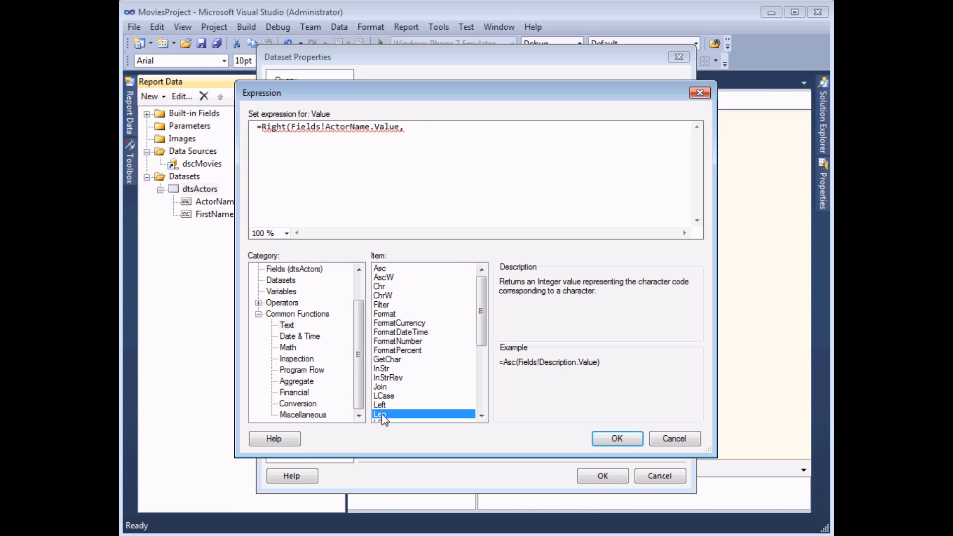
left_click(294, 269)
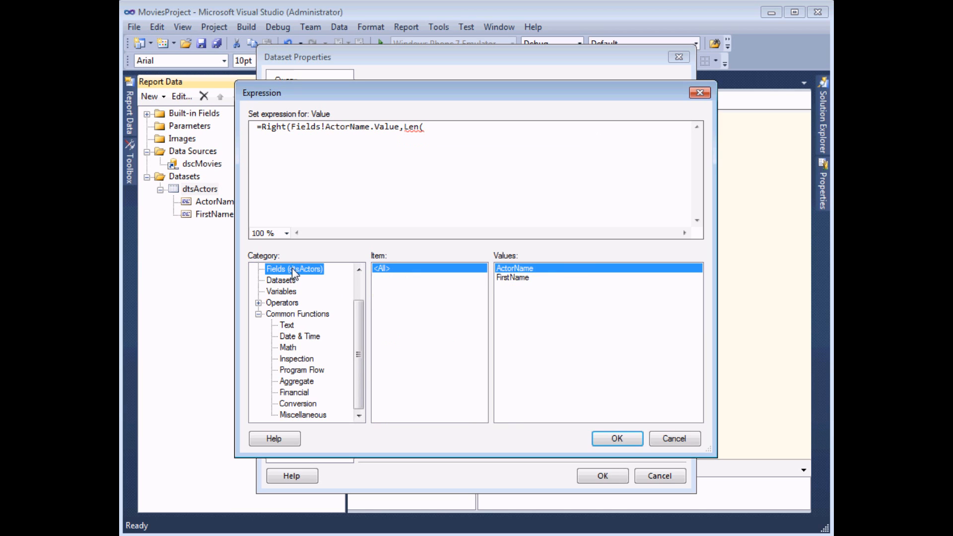
double_click(528, 269)
type(")")
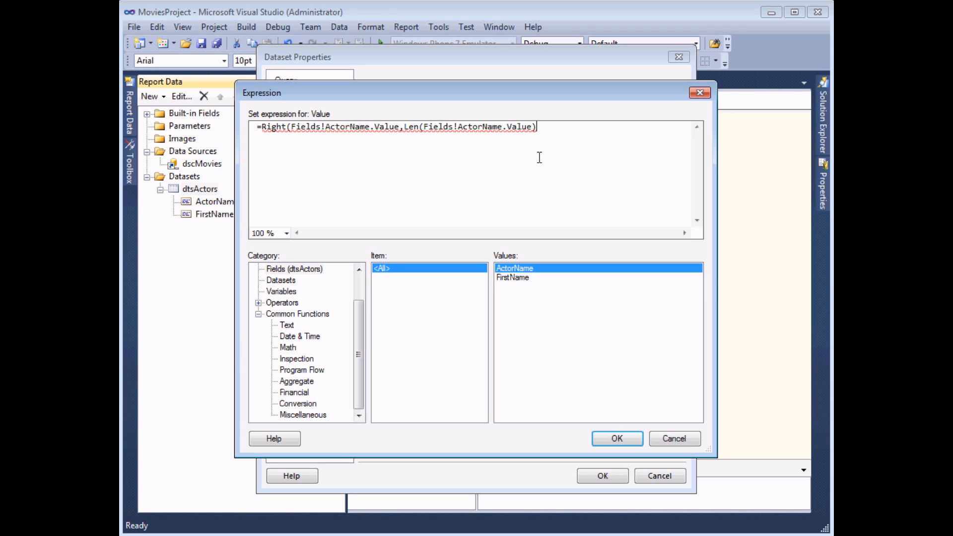
Step: Subtract InStr(Fields!ActorName.Value," ") from the length, then confirm the LastName field
type("-")
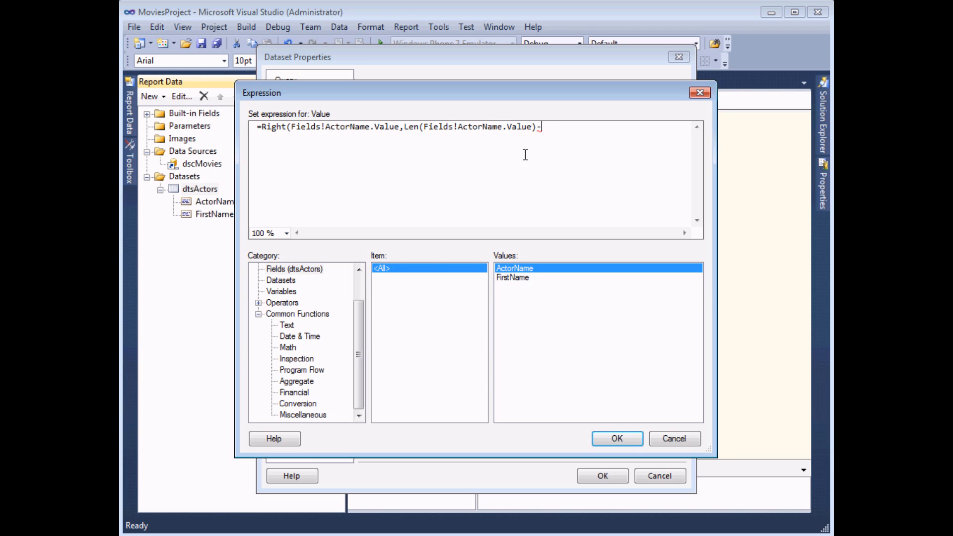
left_click(287, 325)
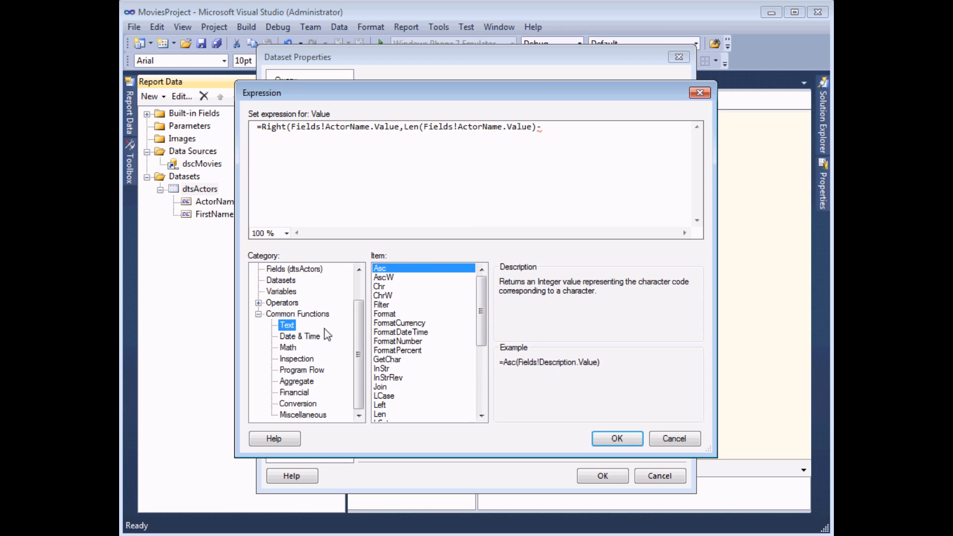
double_click(386, 368)
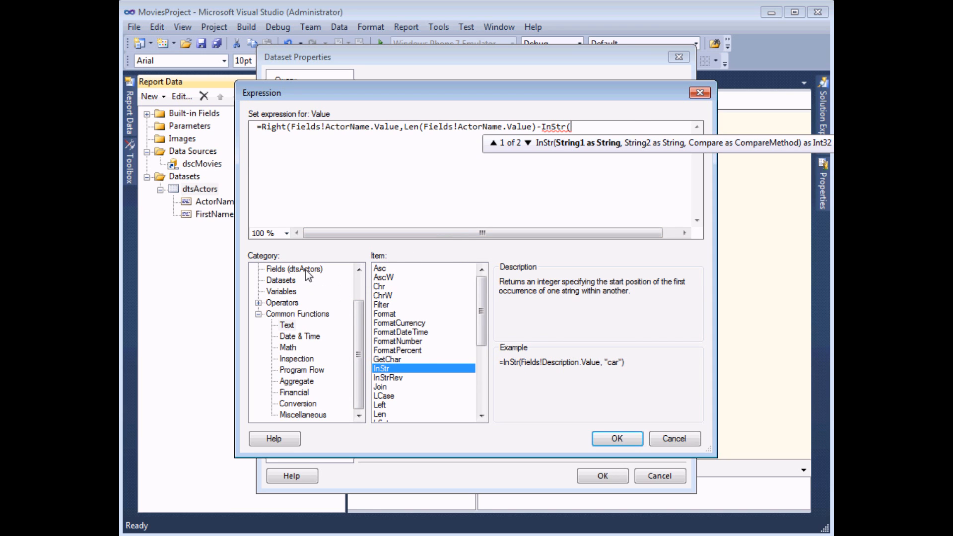
left_click(308, 270)
double_click(511, 271)
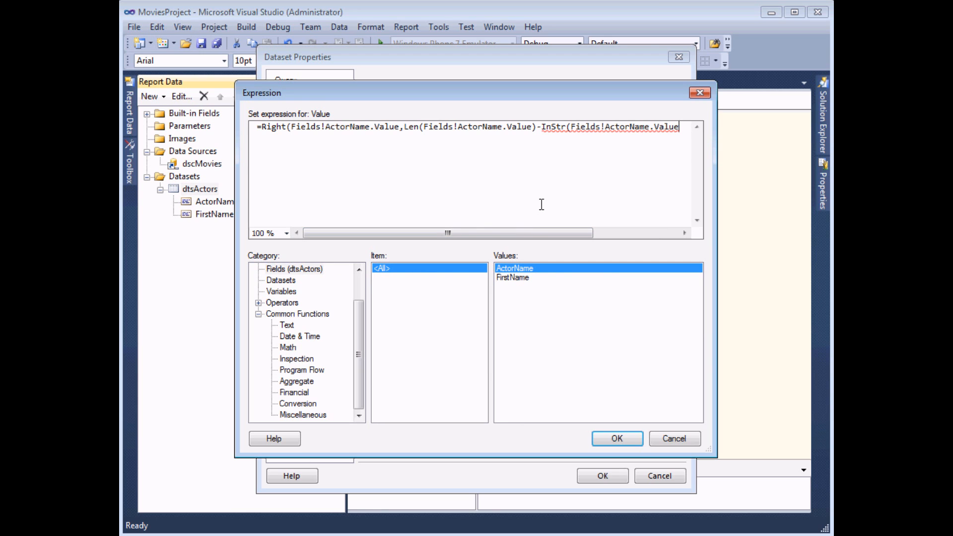
type(",\" \"))")
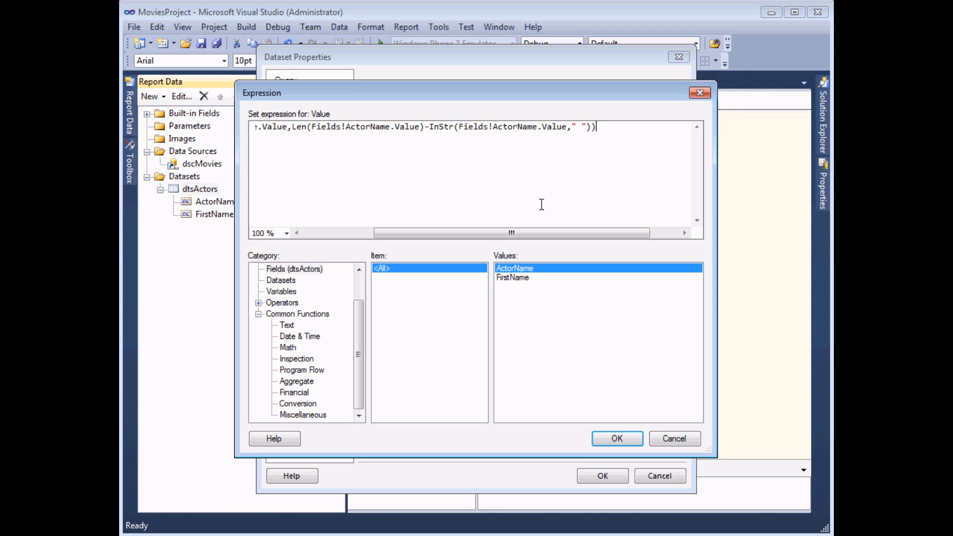
left_click_drag(538, 232, 528, 232)
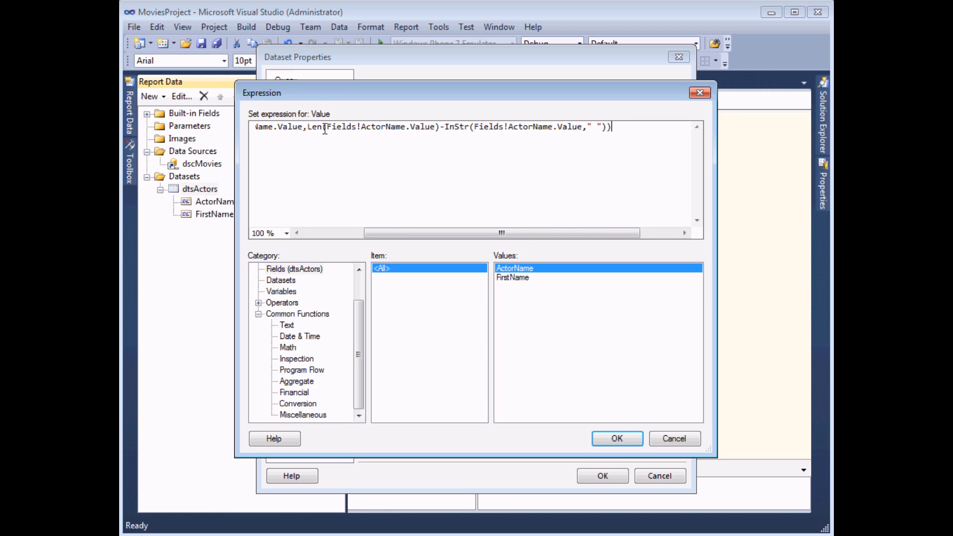
left_click_drag(307, 127, 608, 127)
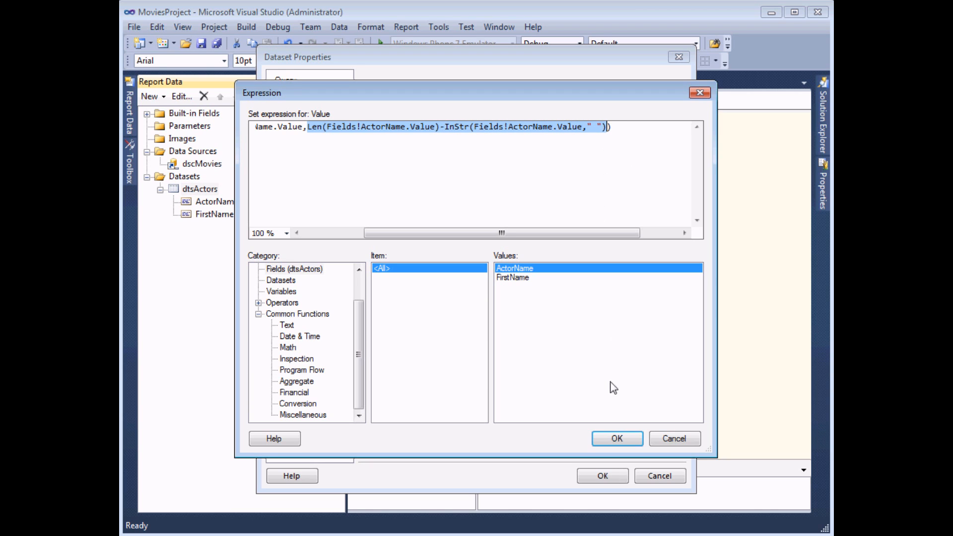
left_click(614, 438)
left_click(597, 478)
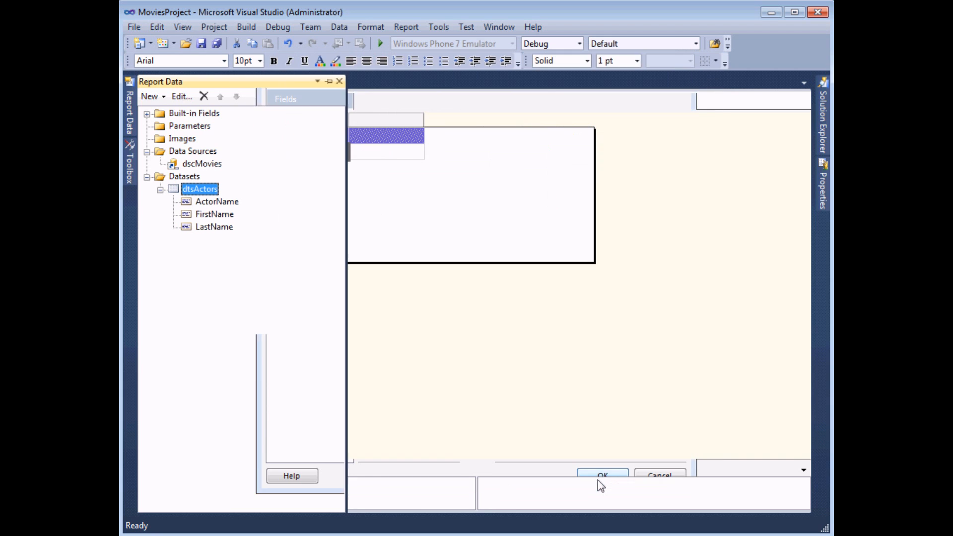
Step: Bind the actors table's empty third column to LastName and preview the report
left_click(420, 149)
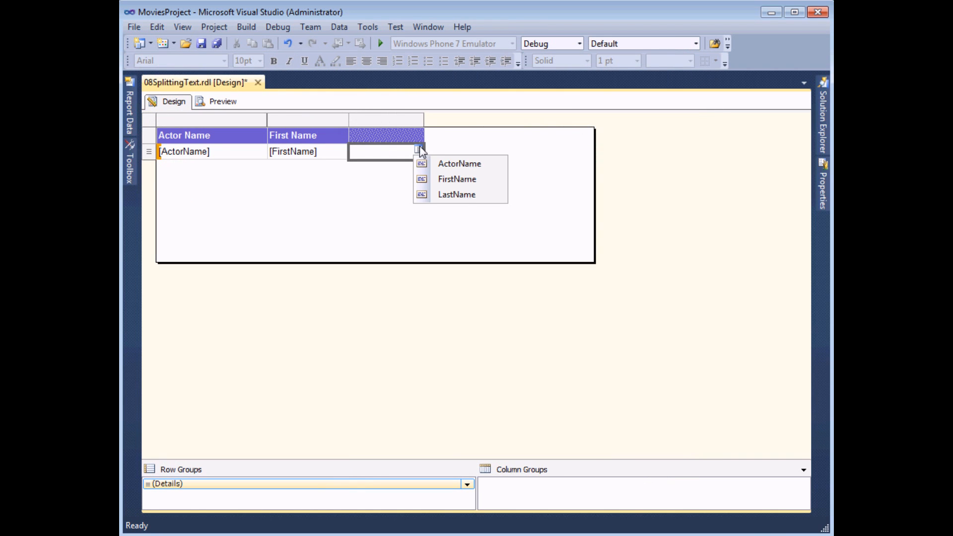
left_click(443, 195)
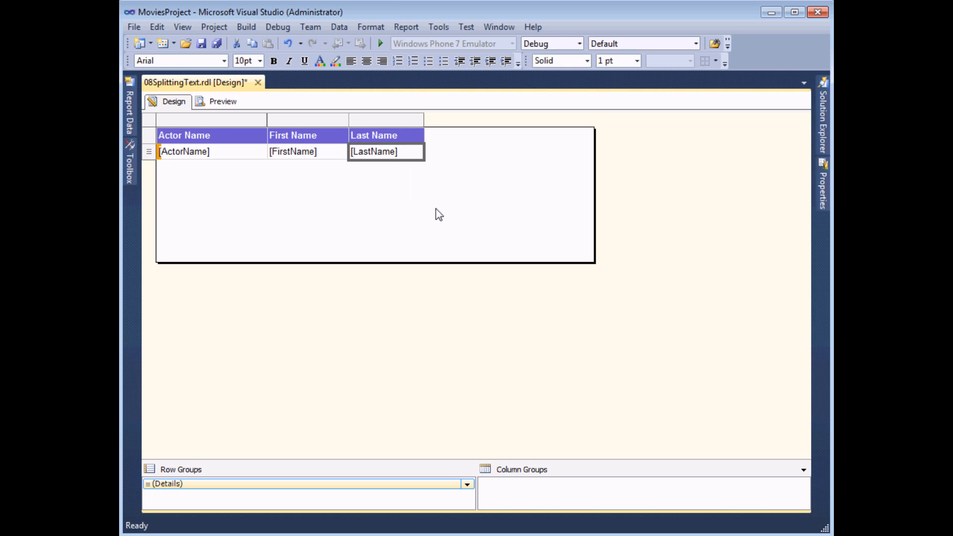
left_click(211, 103)
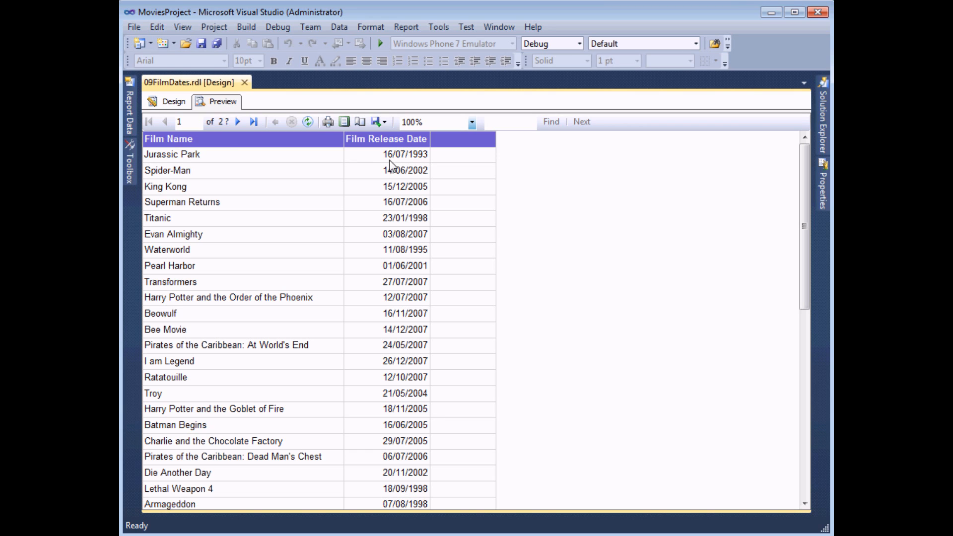
Step: Switch 09FilmDates back to Design and show the dtsFilmDates dataset in Report Data
left_click(174, 102)
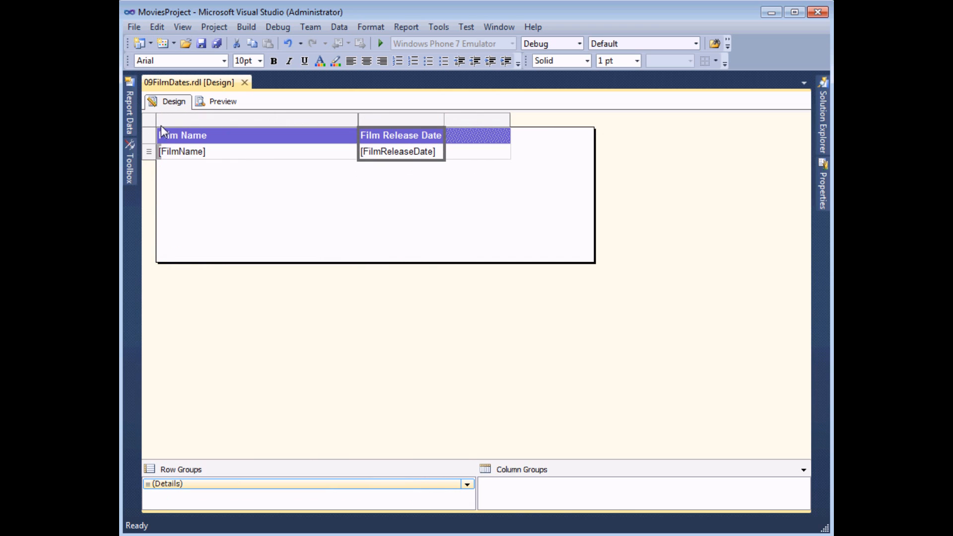
left_click(130, 119)
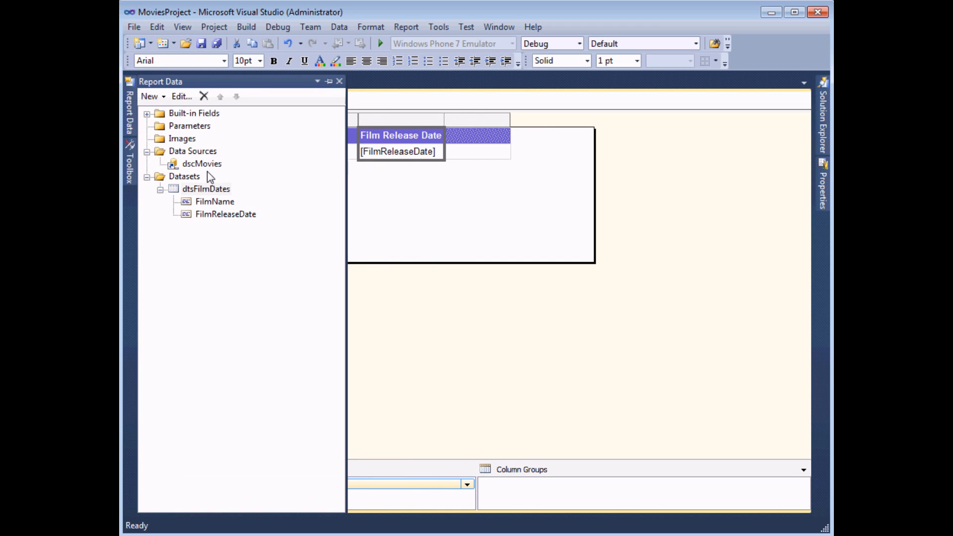
Step: Add a calculated field named FilmMonth to dtsFilmDates
right_click(230, 192)
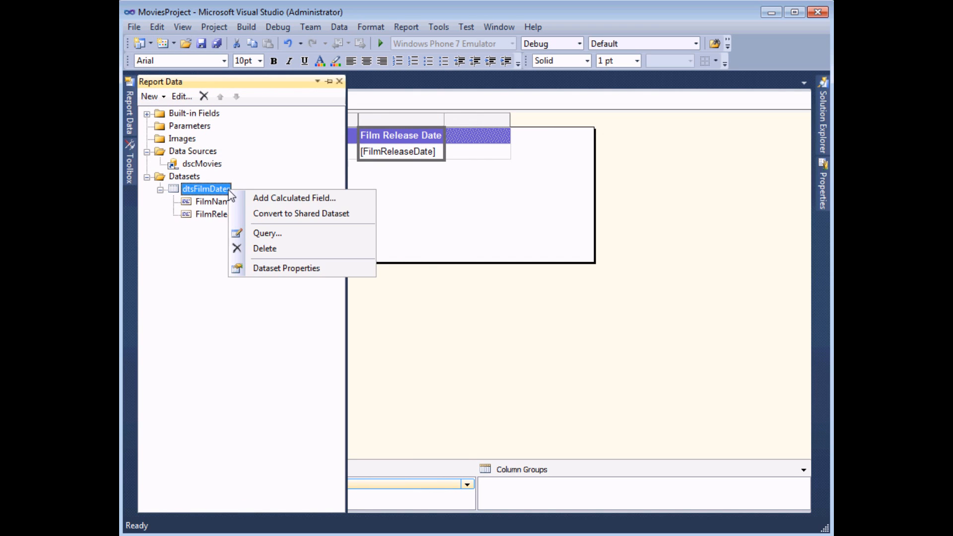
left_click(255, 198)
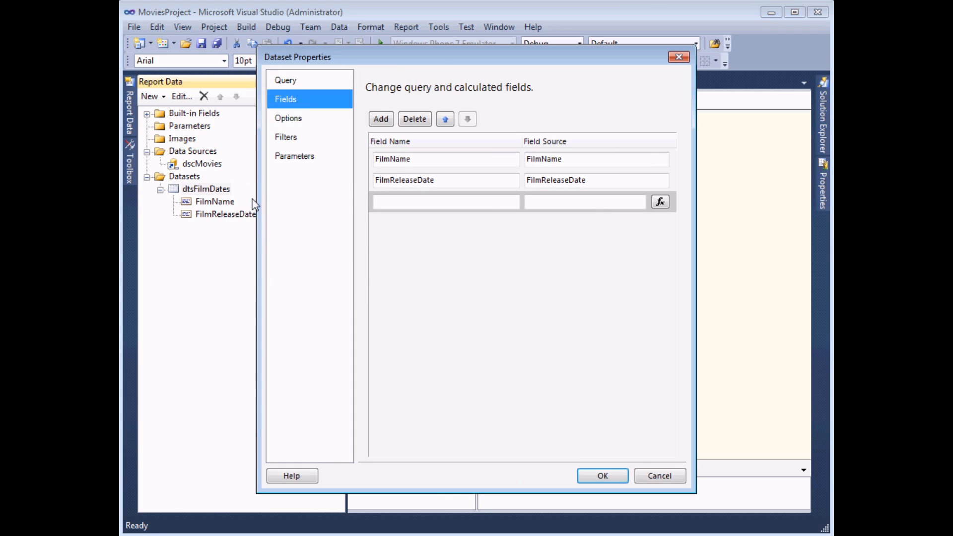
left_click(400, 203)
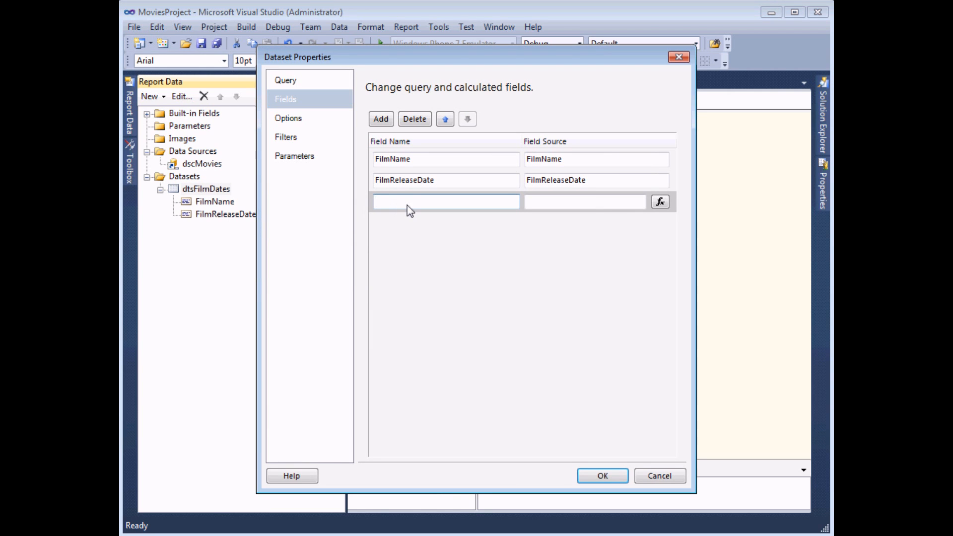
type("FilmMonth")
Step: Set FilmMonth's value to =Month(Fields!FilmReleaseDate.Value)
left_click(660, 202)
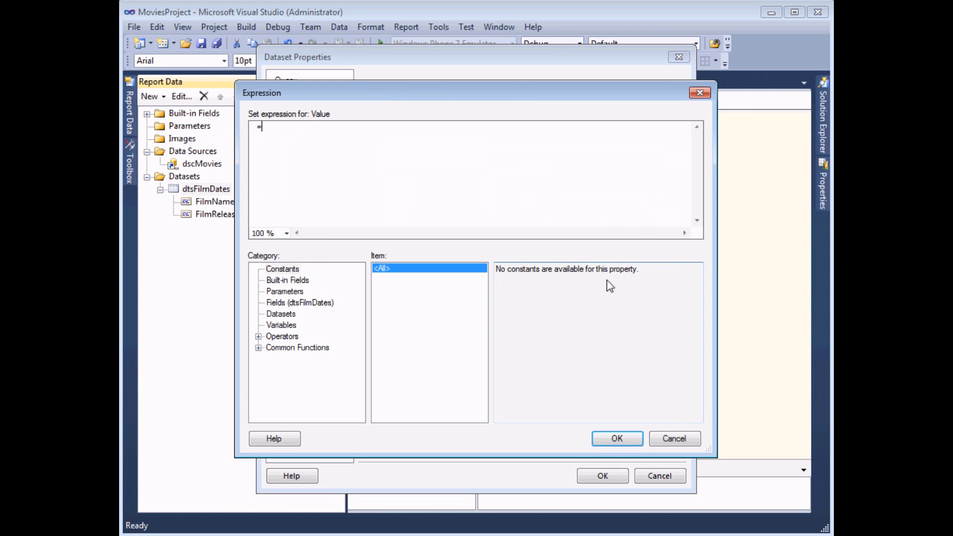
left_click(258, 347)
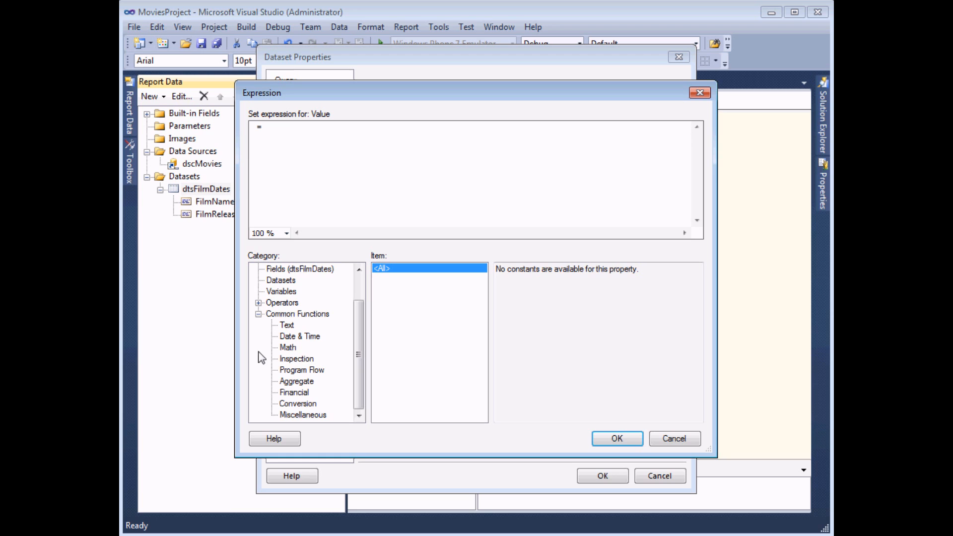
left_click(300, 336)
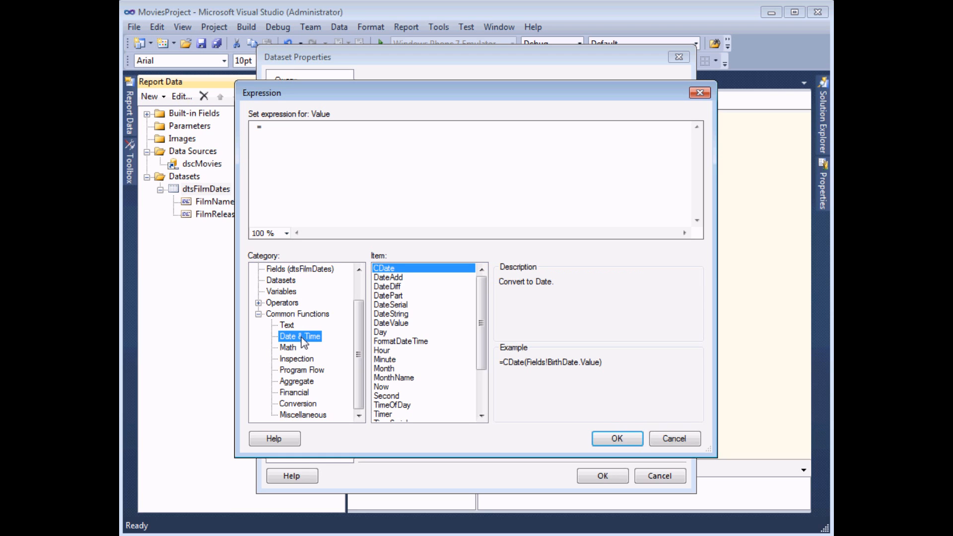
mouse_move(480, 315)
left_mouse_down()
mouse_move(482, 365)
mouse_move(484, 332)
left_mouse_up()
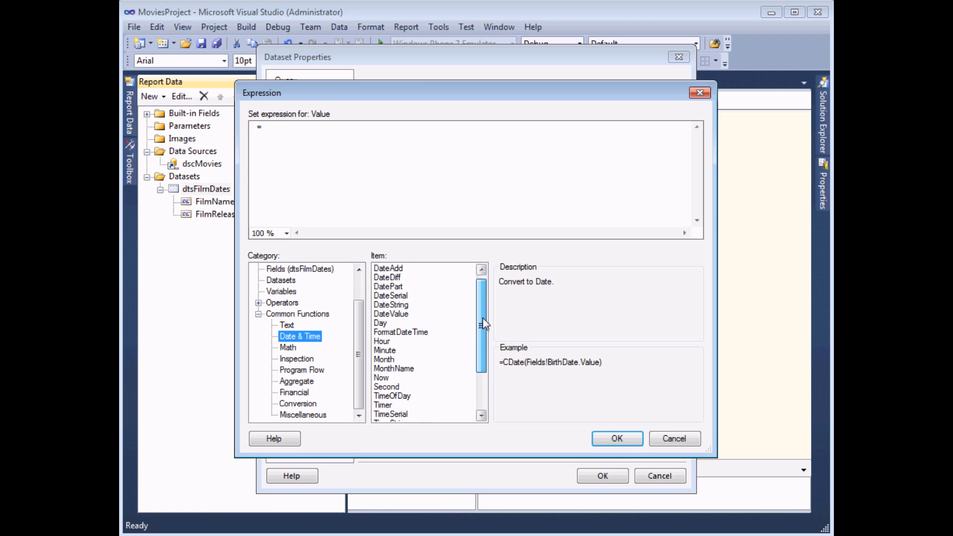
left_click(406, 360)
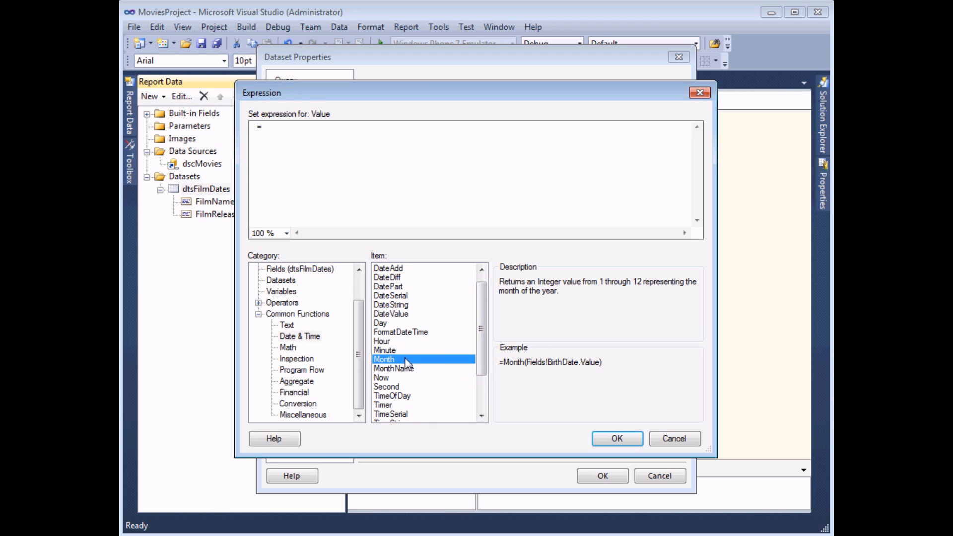
double_click(406, 360)
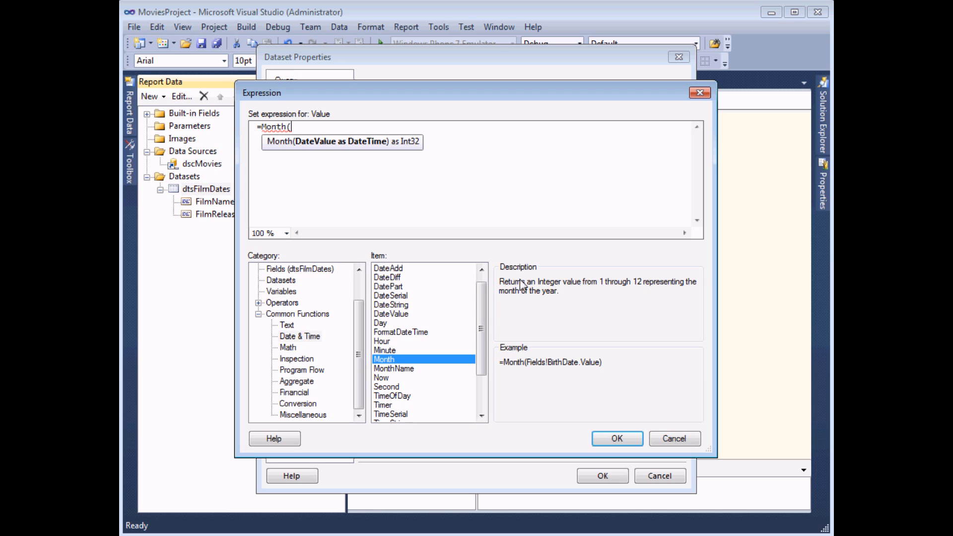
left_click(285, 270)
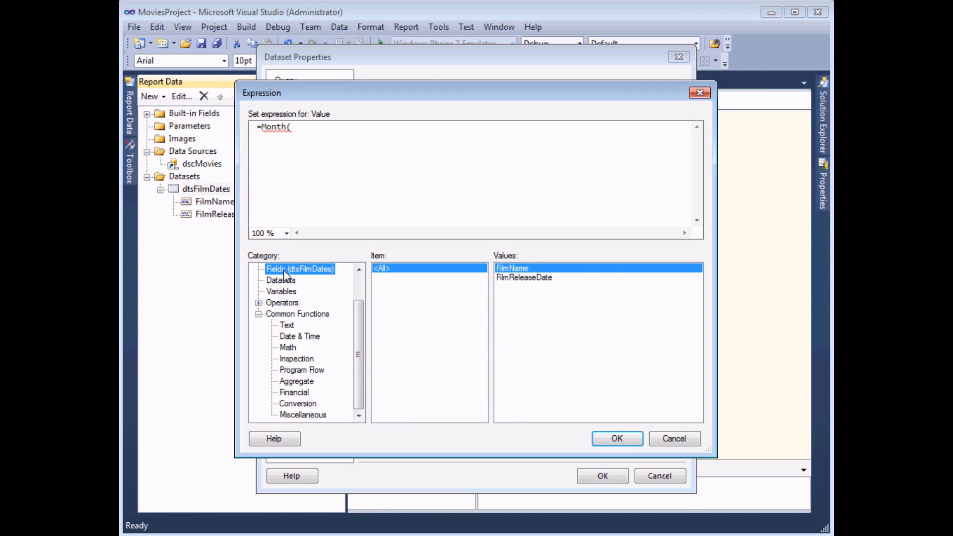
double_click(527, 279)
type(")")
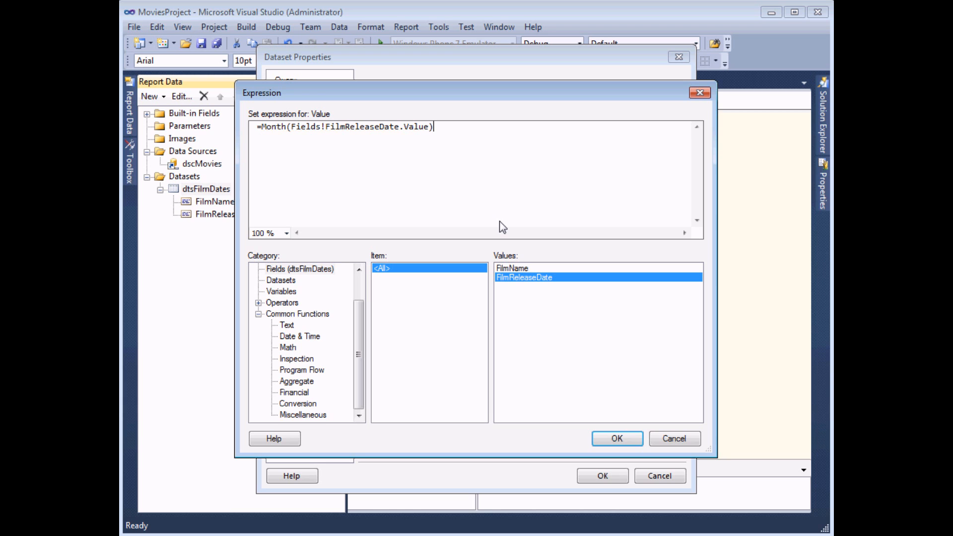
left_click(616, 439)
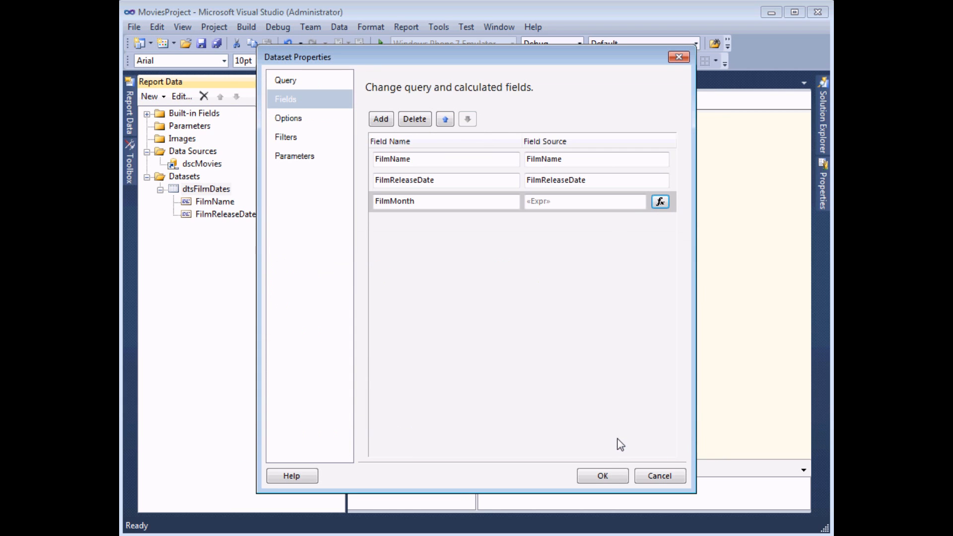
Step: Put FilmMonth in the film table's third column and preview the release month numbers
left_click(602, 476)
left_click(506, 149)
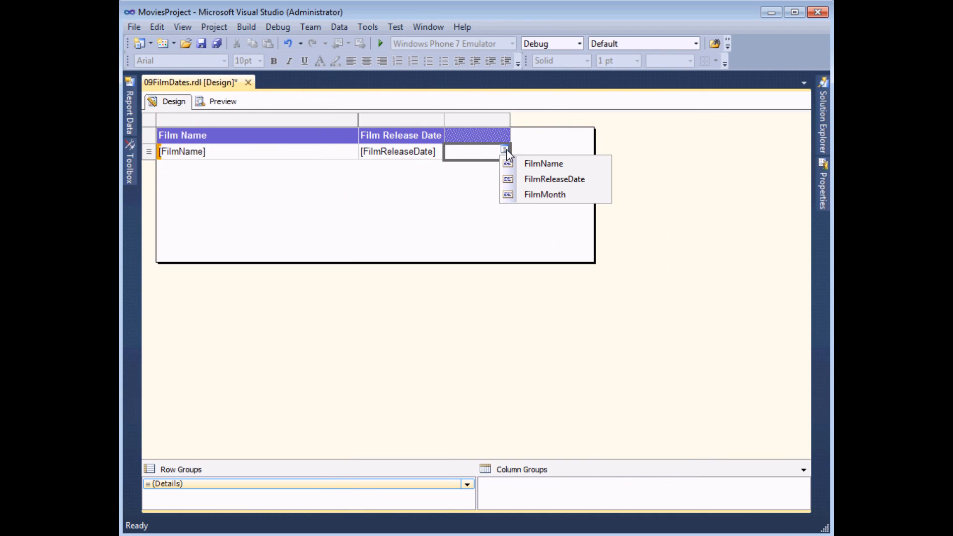
left_click(537, 194)
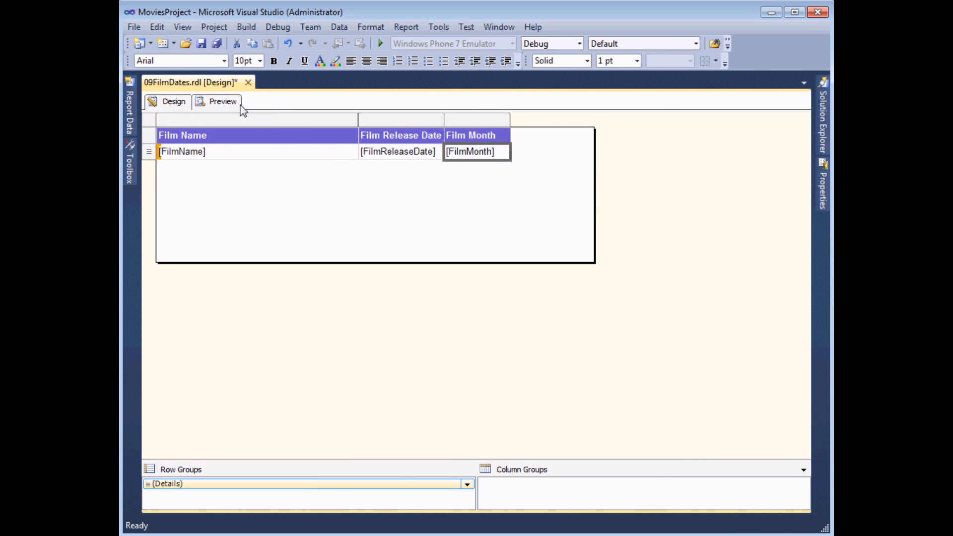
left_click(215, 103)
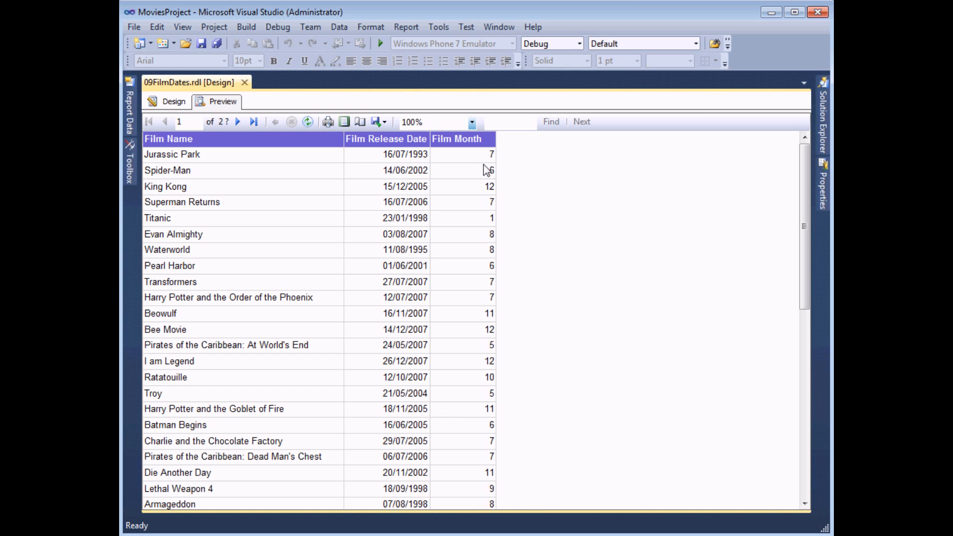
left_click(174, 102)
Step: Add another calculated field named FilmMonthName to dtsFilmDates
left_click(129, 116)
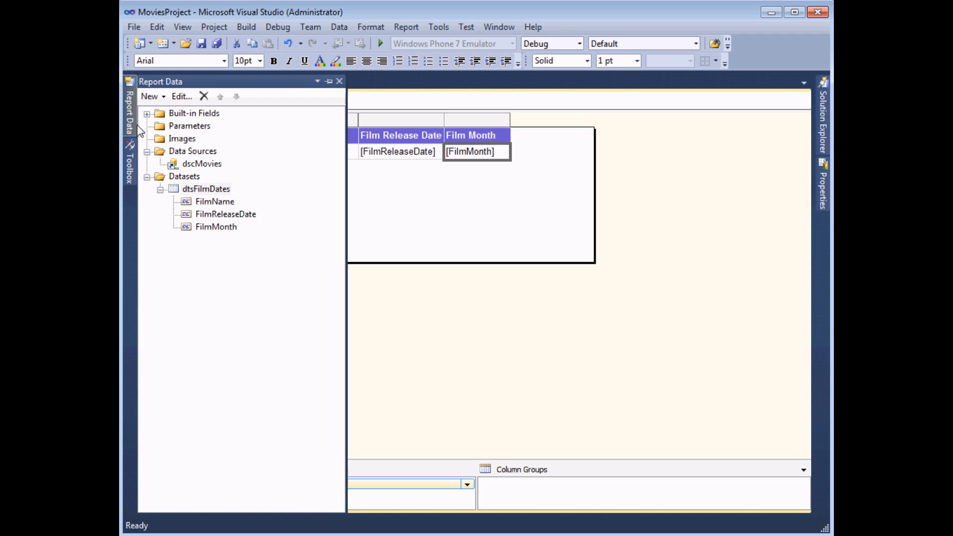
right_click(187, 190)
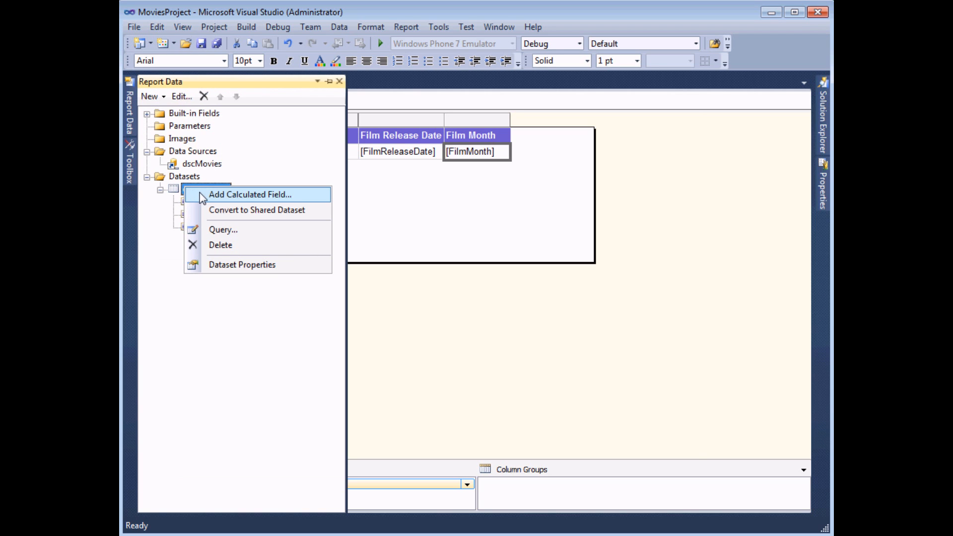
left_click(200, 194)
left_click(404, 227)
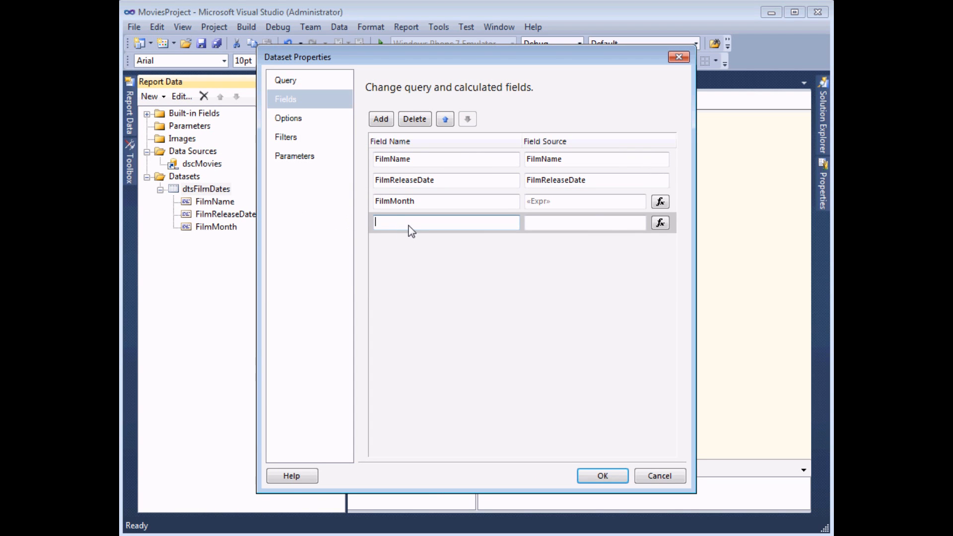
type("FilmMonthName")
Step: Set FilmMonthName's value to =MonthName(Fields!FilmMonth.Value)
left_click(660, 223)
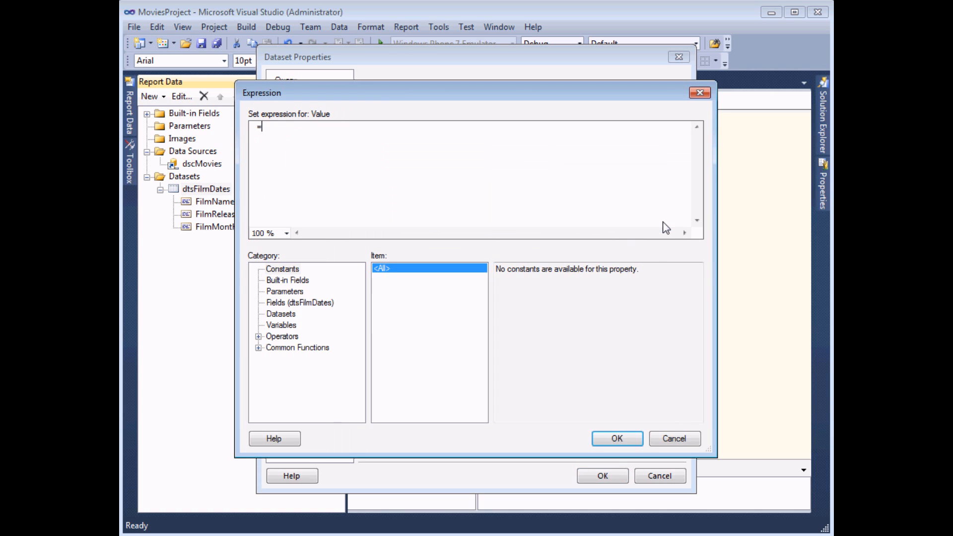
left_click(259, 348)
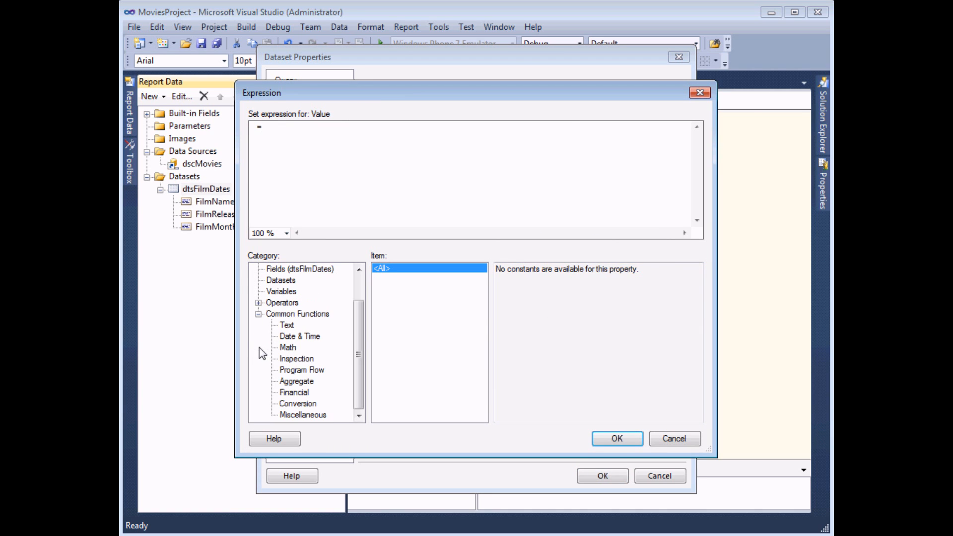
left_click(300, 337)
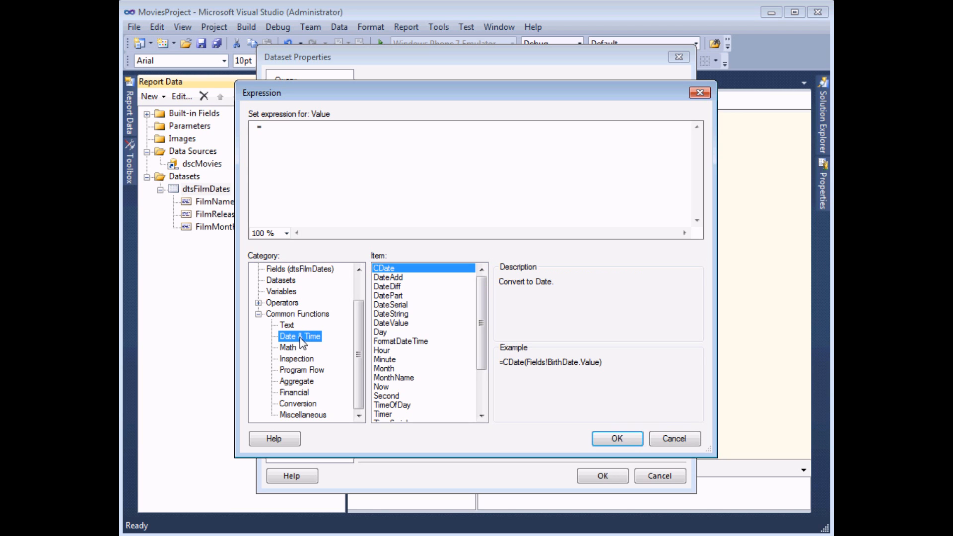
left_click(394, 379)
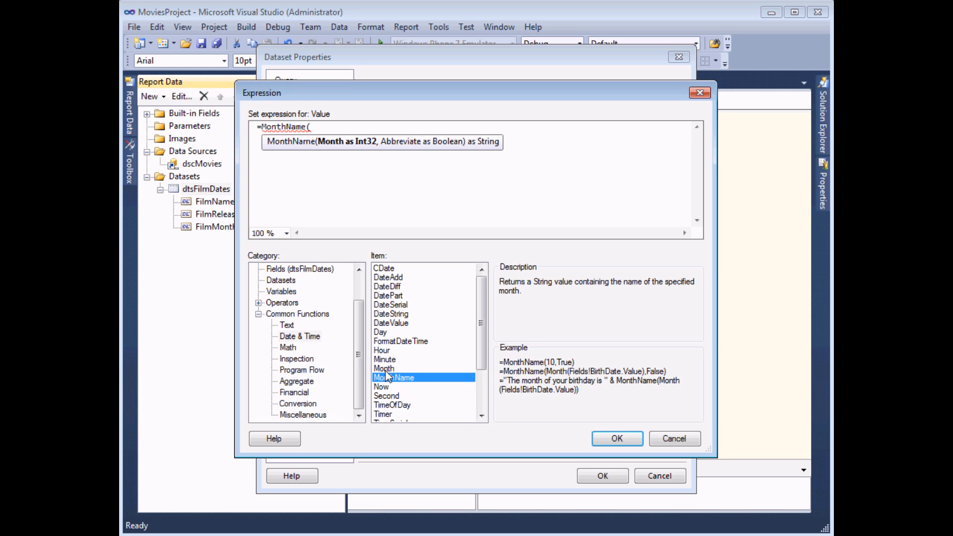
left_click(304, 270)
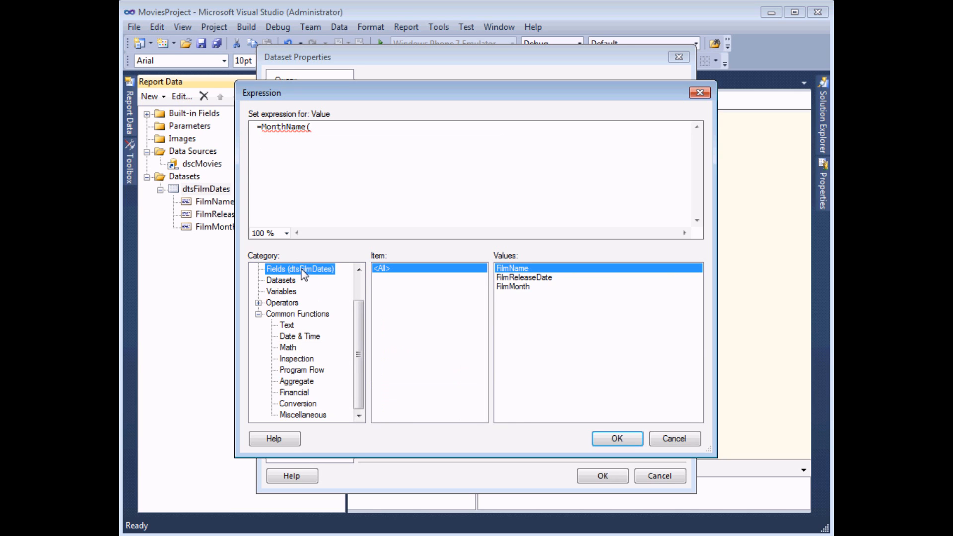
double_click(508, 287)
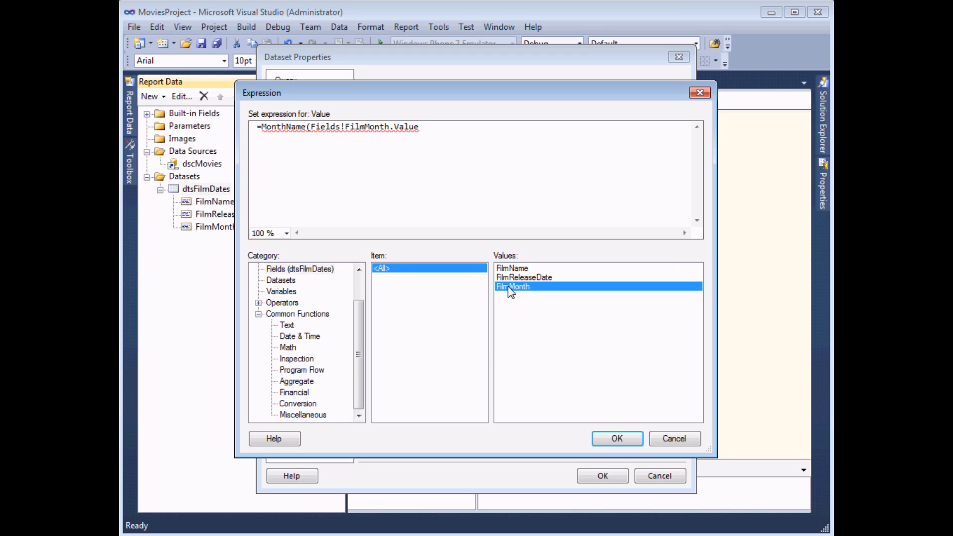
type(")")
left_click(618, 436)
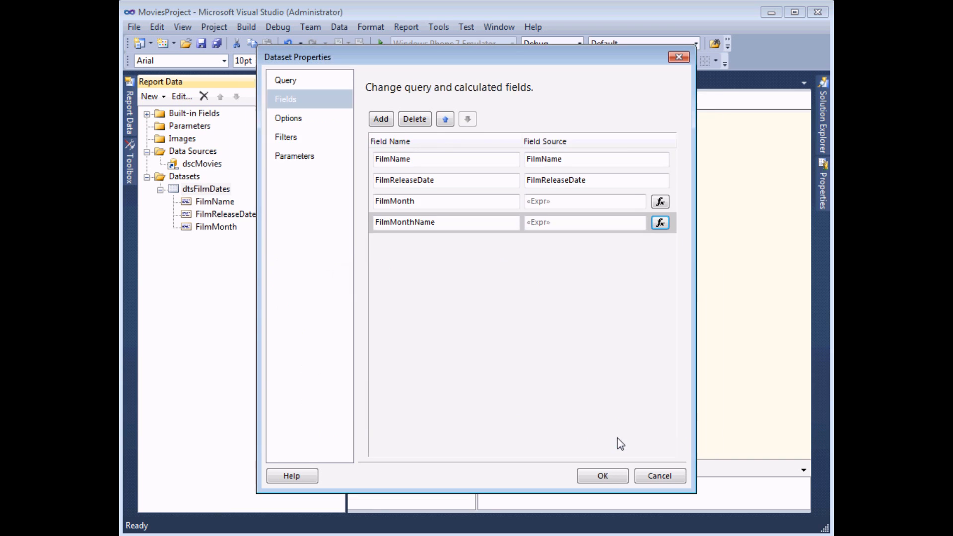
Step: Add FilmMonthName as a widened fourth table column and preview names like July and December
left_click(611, 476)
left_click(214, 240)
left_click_drag(497, 198, 516, 131)
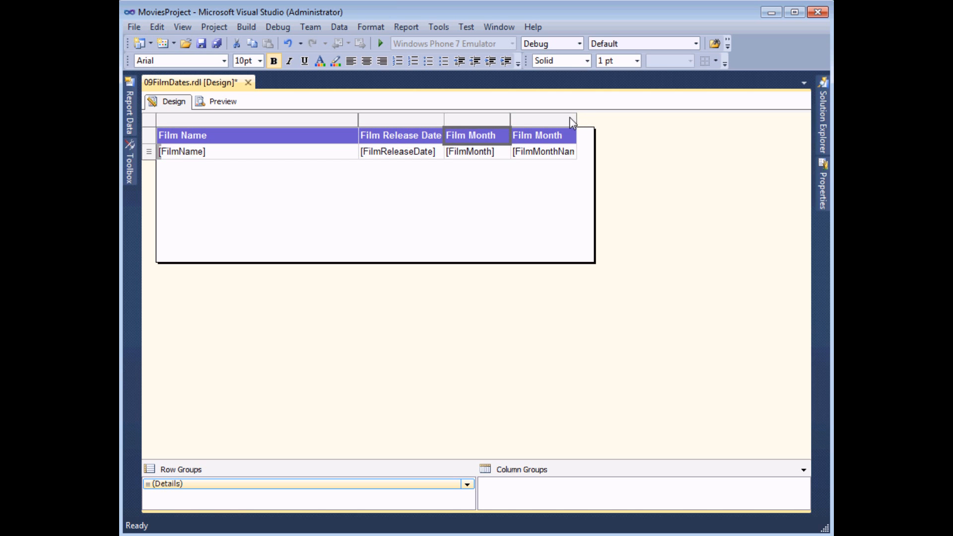
left_click_drag(576, 119, 594, 120)
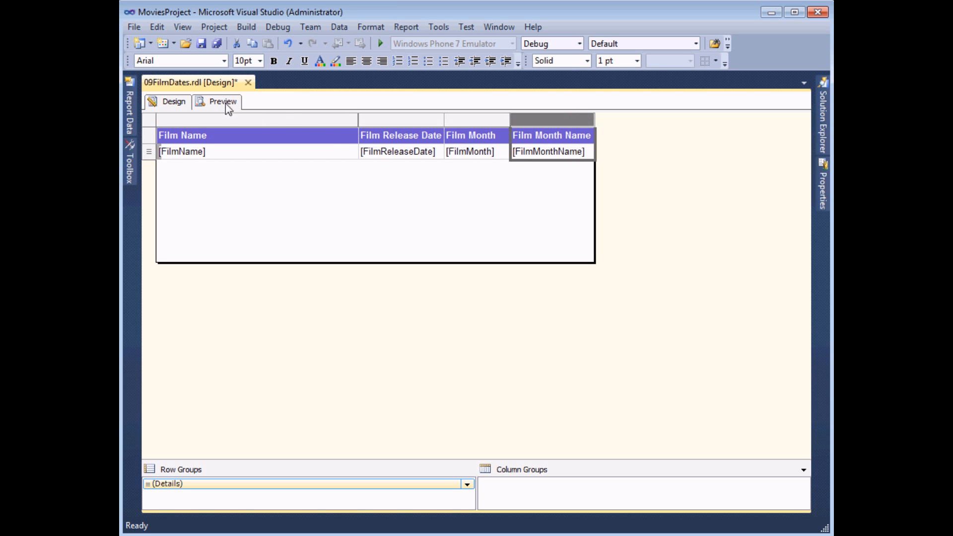
left_click(228, 103)
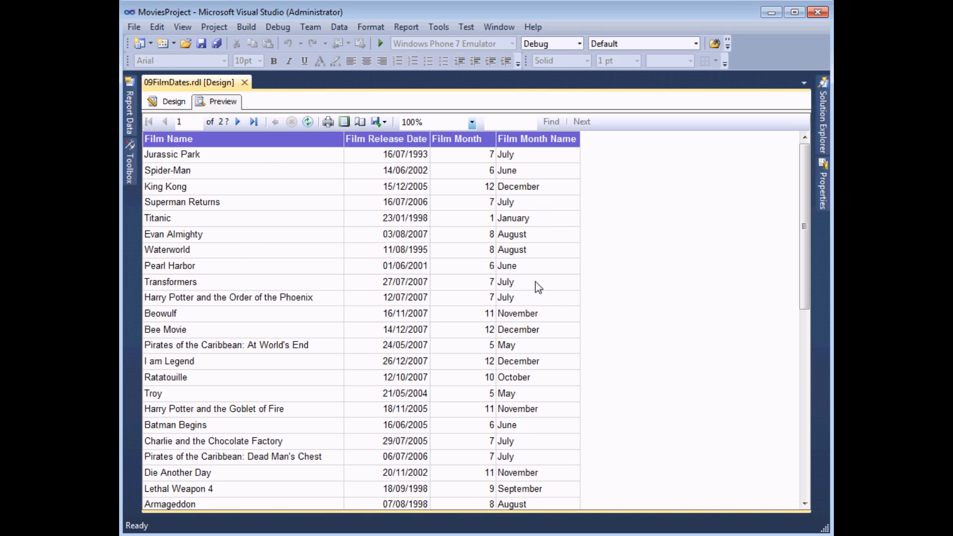
left_click(169, 101)
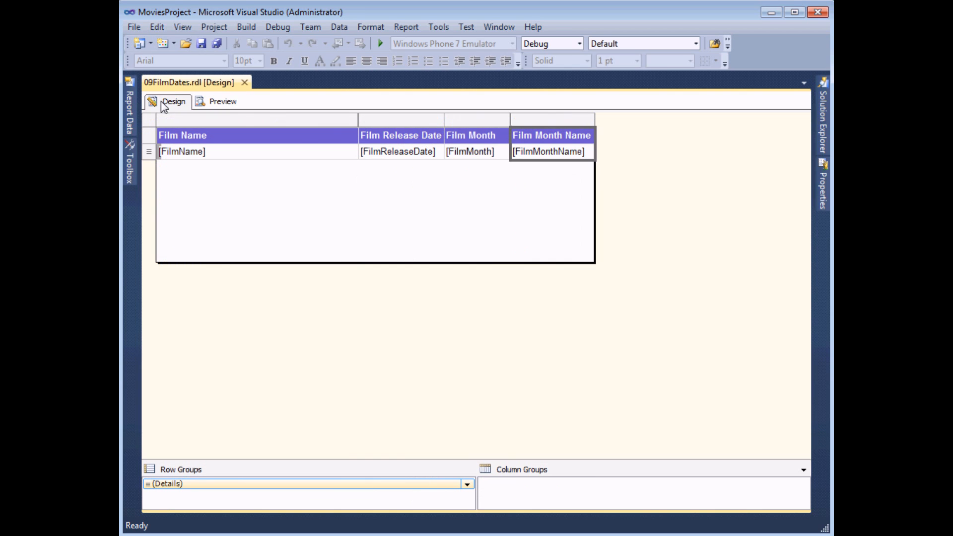
Step: Delete the Film Month Name column from the film table
right_click(529, 118)
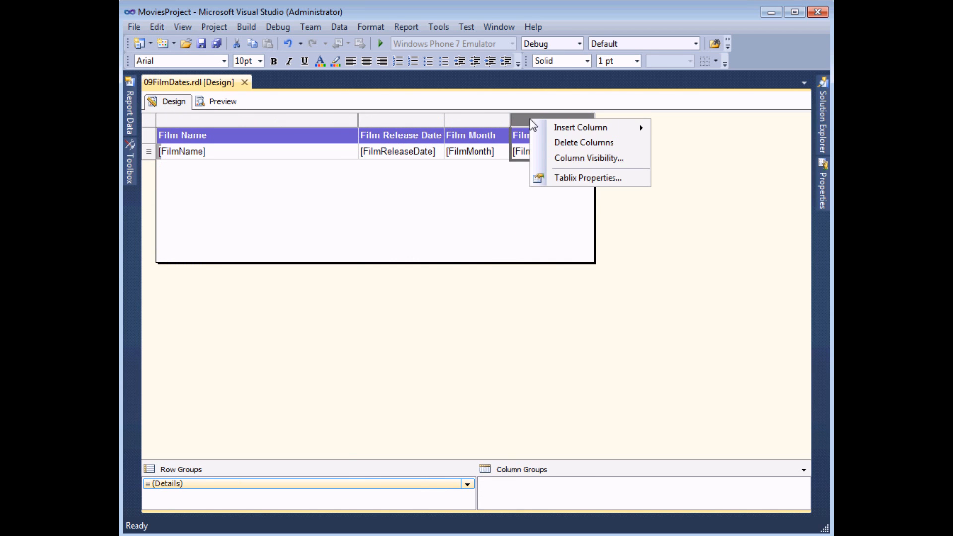
left_click(540, 144)
left_click_drag(463, 460, 470, 327)
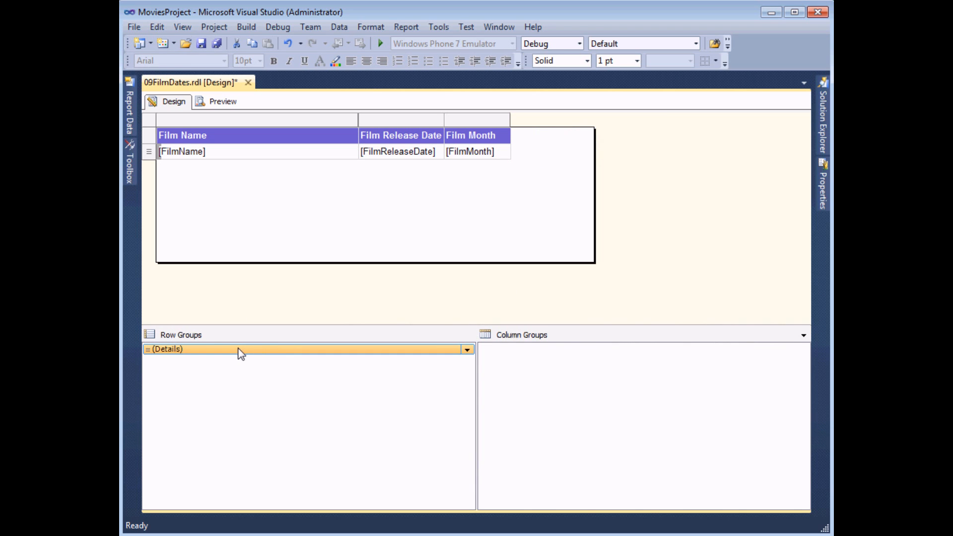
Step: Add a parent row group on [FilmMonthName] with header and footer rows, then preview
right_click(240, 353)
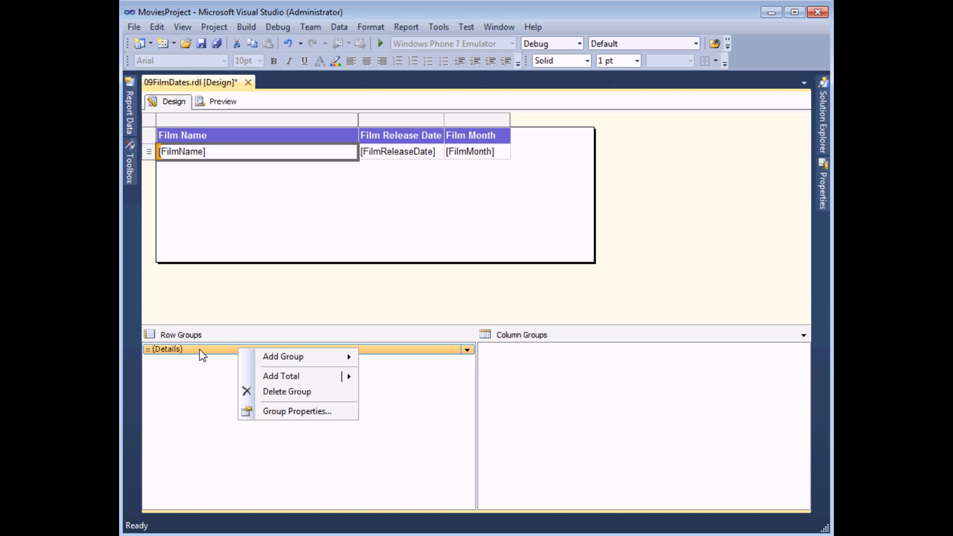
mouse_move(278, 360)
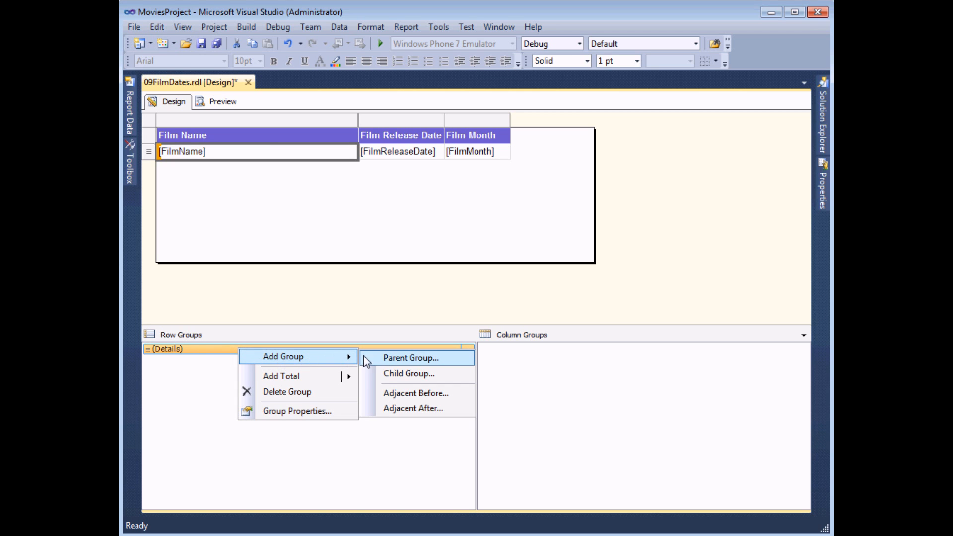
left_click(387, 359)
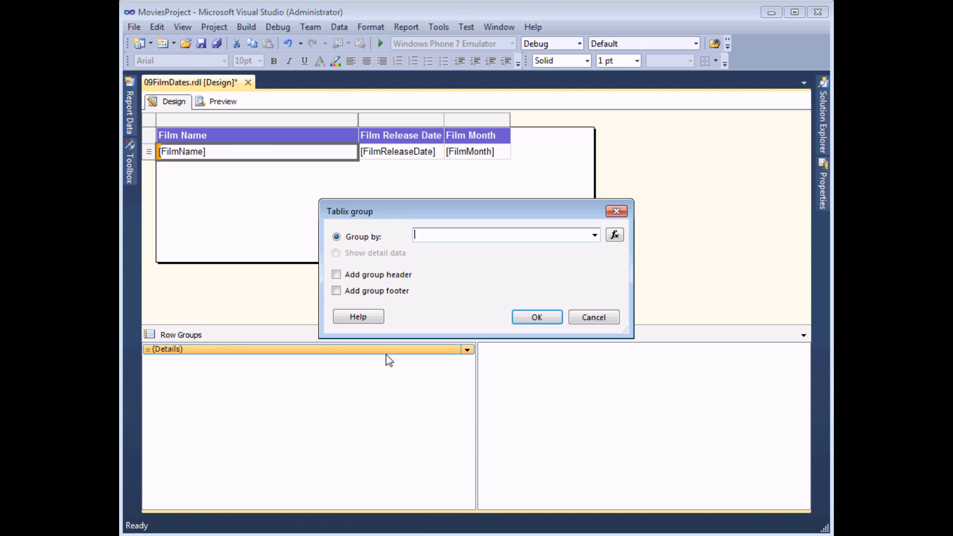
left_click(594, 236)
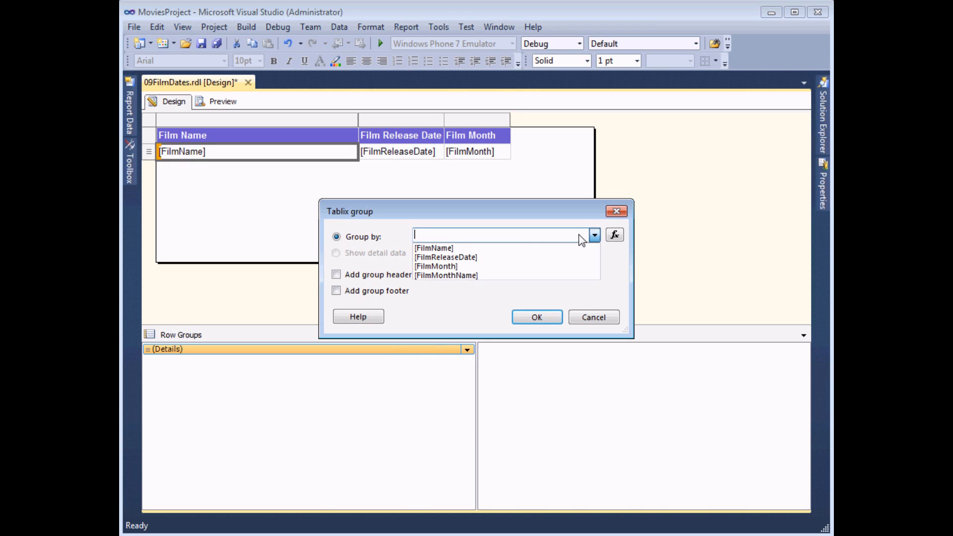
left_click(463, 275)
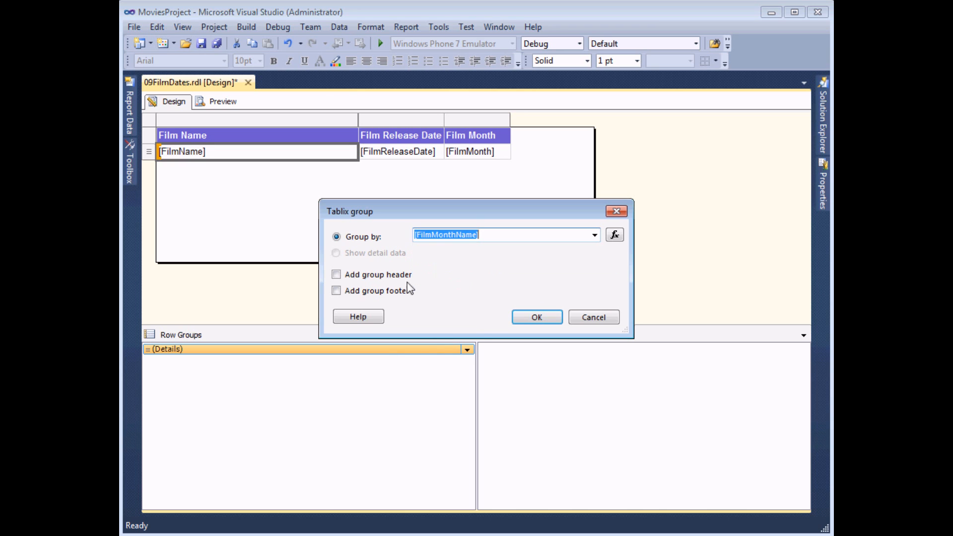
left_click(337, 277)
left_click(336, 291)
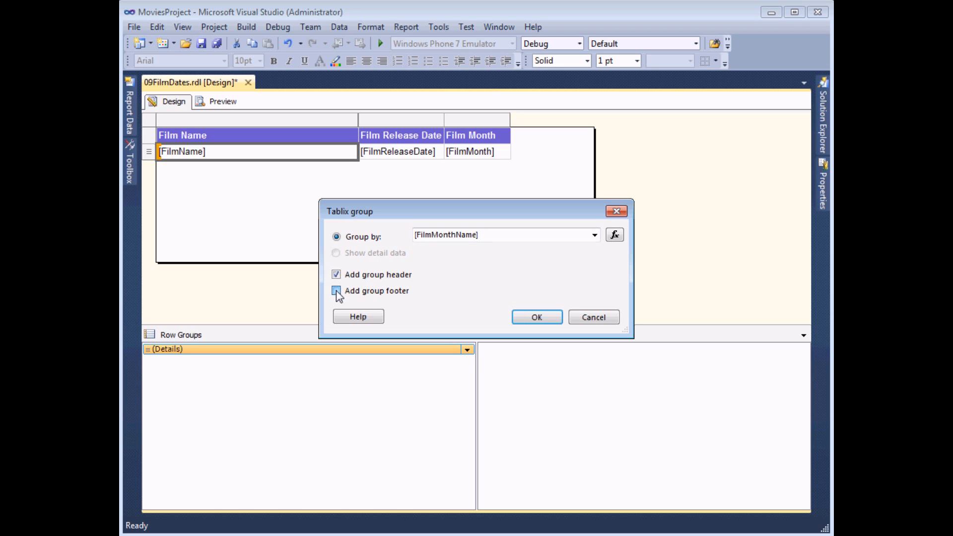
left_click(536, 318)
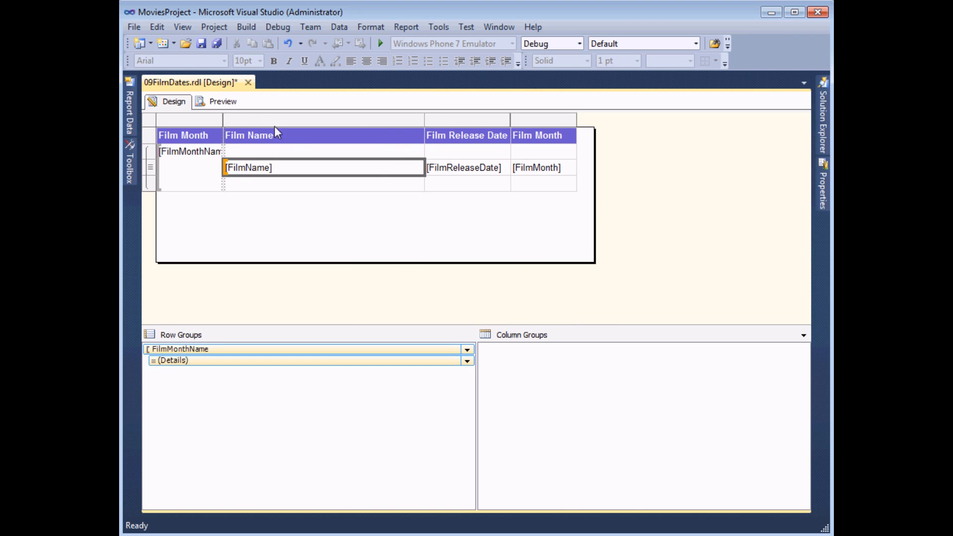
left_click(222, 101)
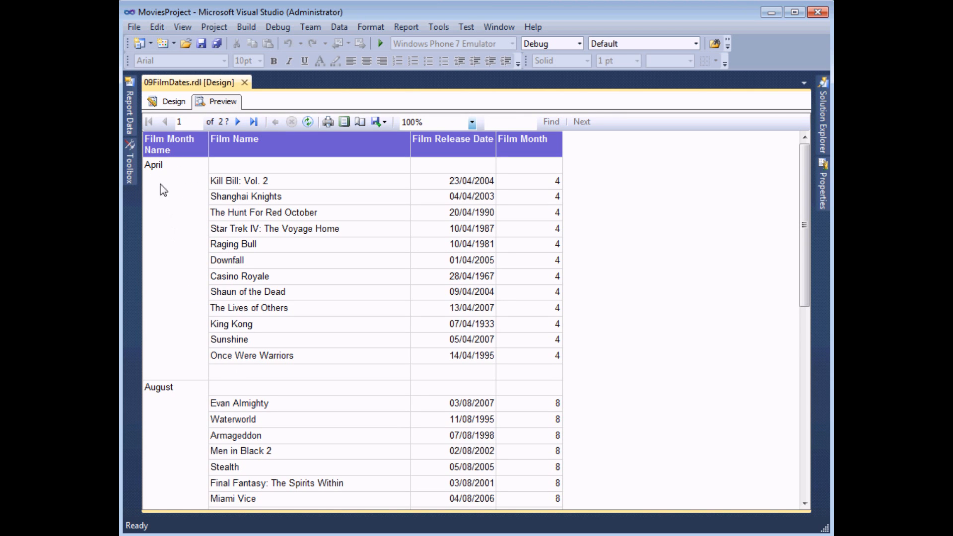
mouse_move(806, 225)
left_mouse_down()
mouse_move(793, 415)
mouse_move(811, 307)
mouse_move(807, 238)
left_mouse_up()
left_click(237, 122)
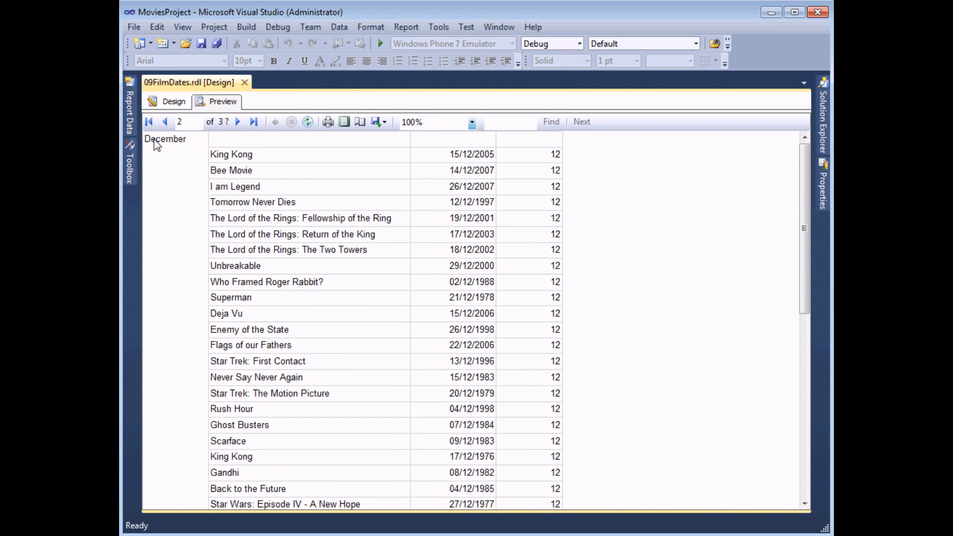
left_click(238, 122)
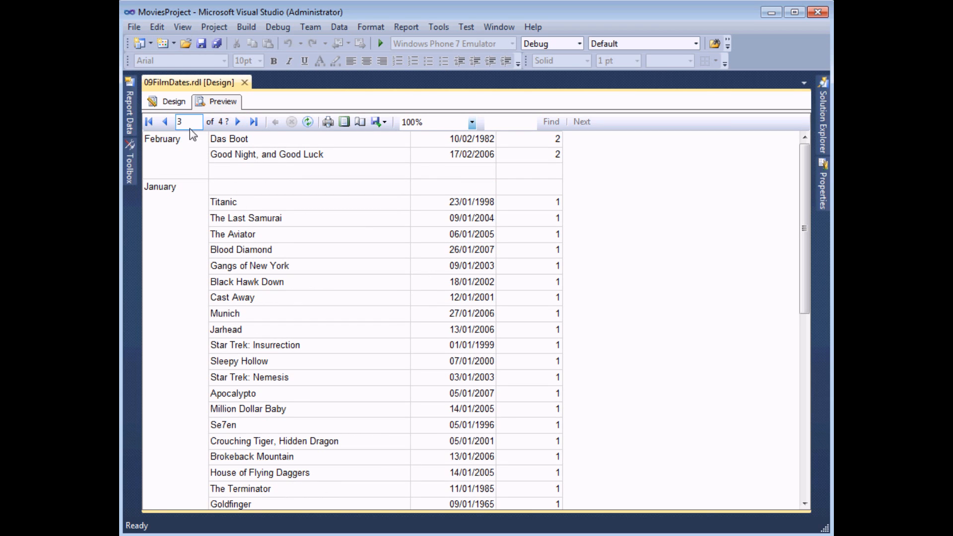
left_click(155, 123)
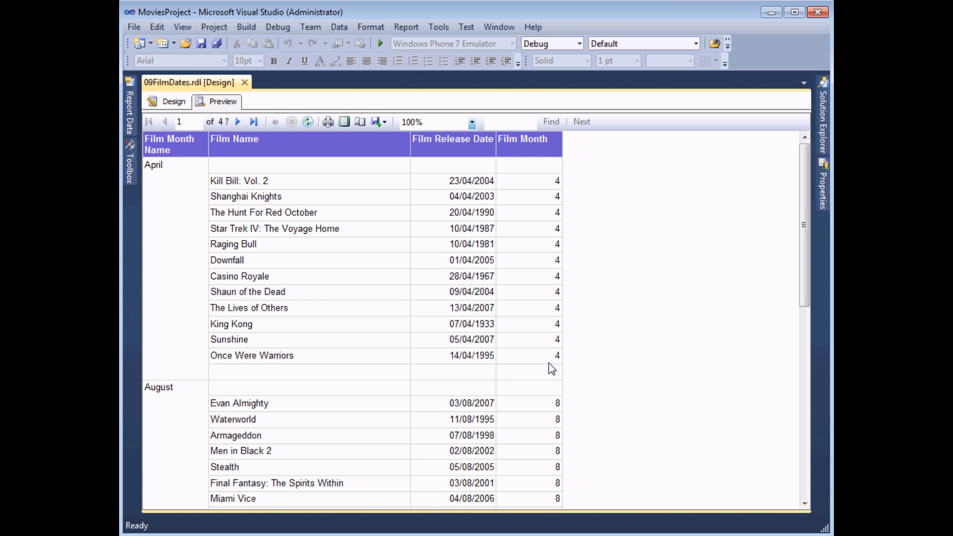
Step: Sort the FilmMonthName group by [FilmMonth] and preview the re-sorted report
left_click(174, 102)
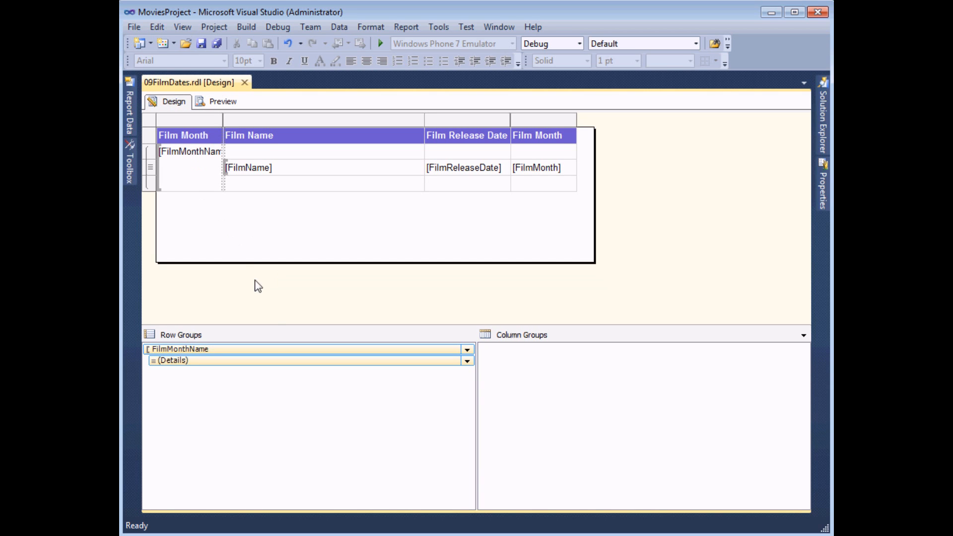
right_click(218, 350)
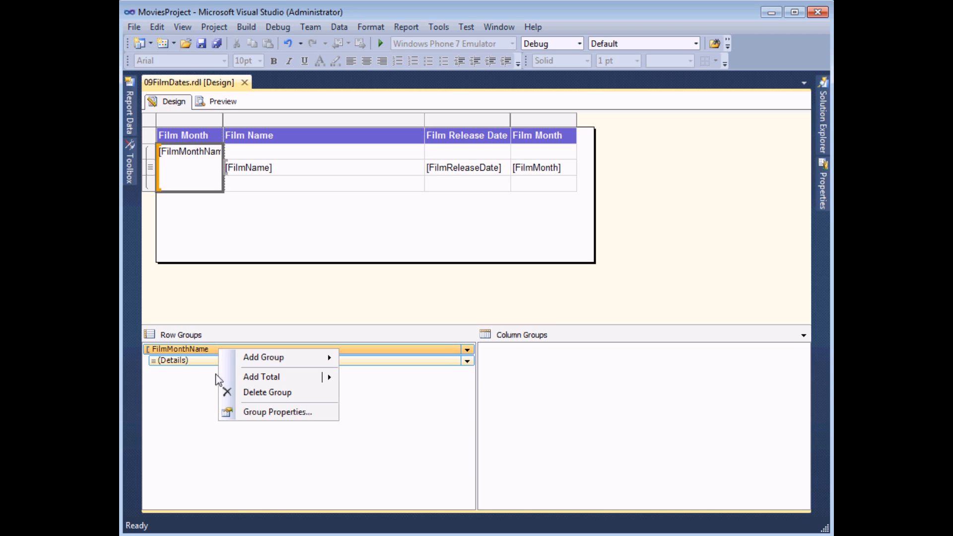
left_click(251, 415)
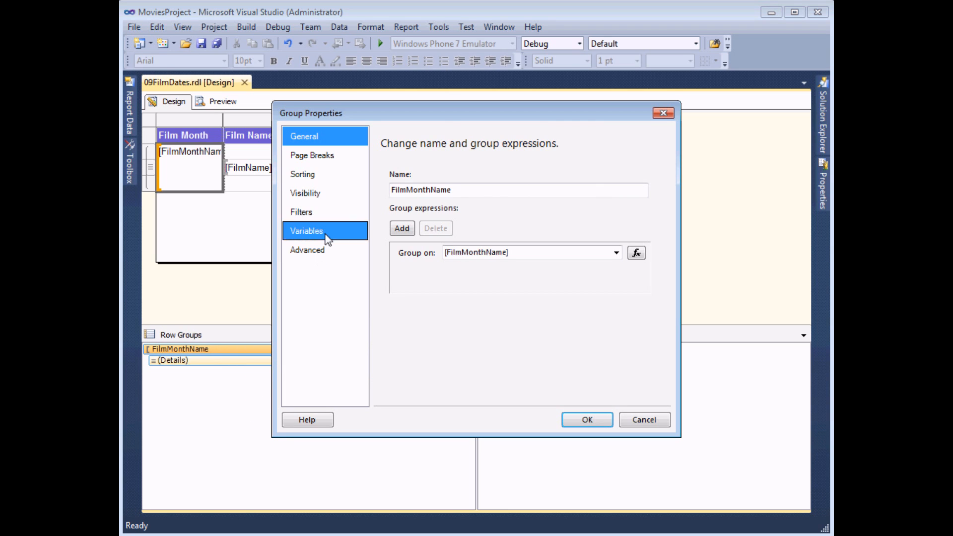
left_click(324, 174)
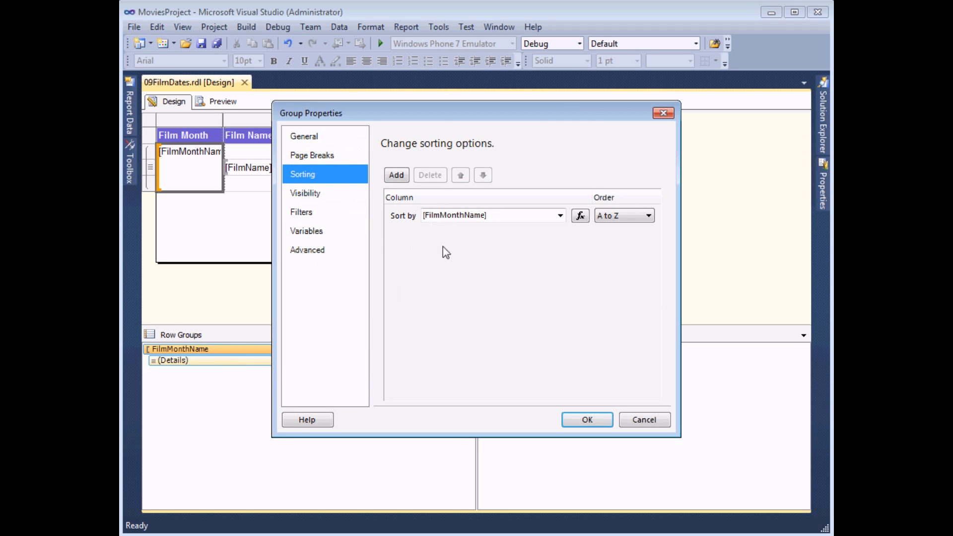
left_click(560, 216)
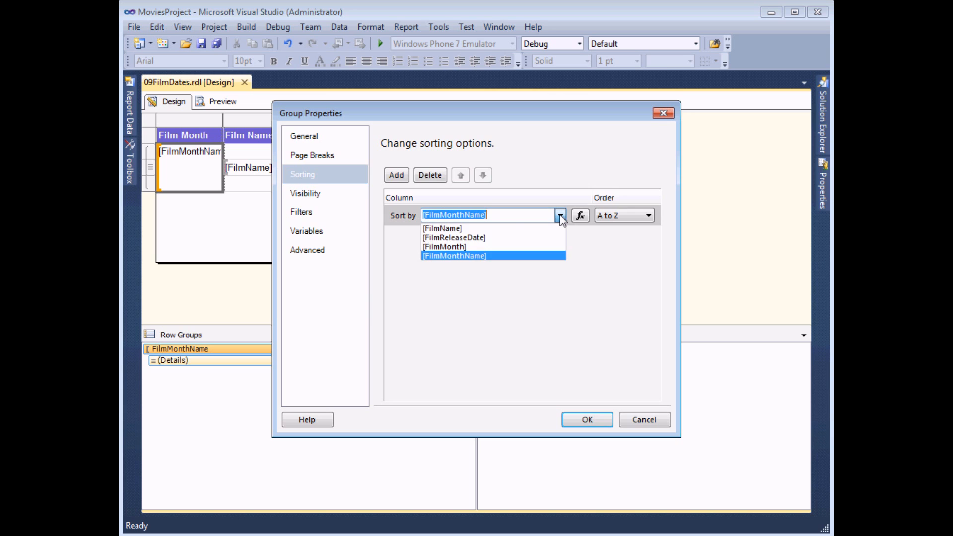
left_click(458, 247)
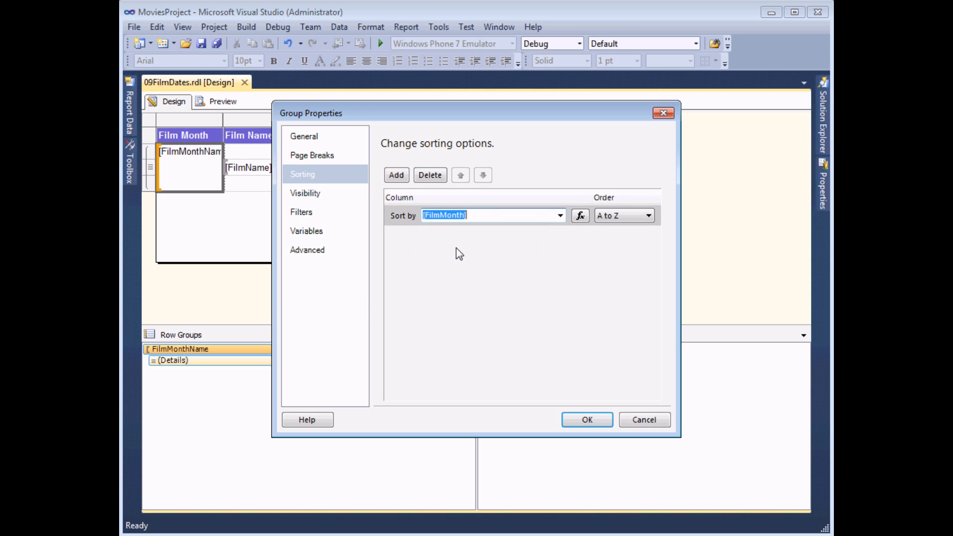
left_click(585, 421)
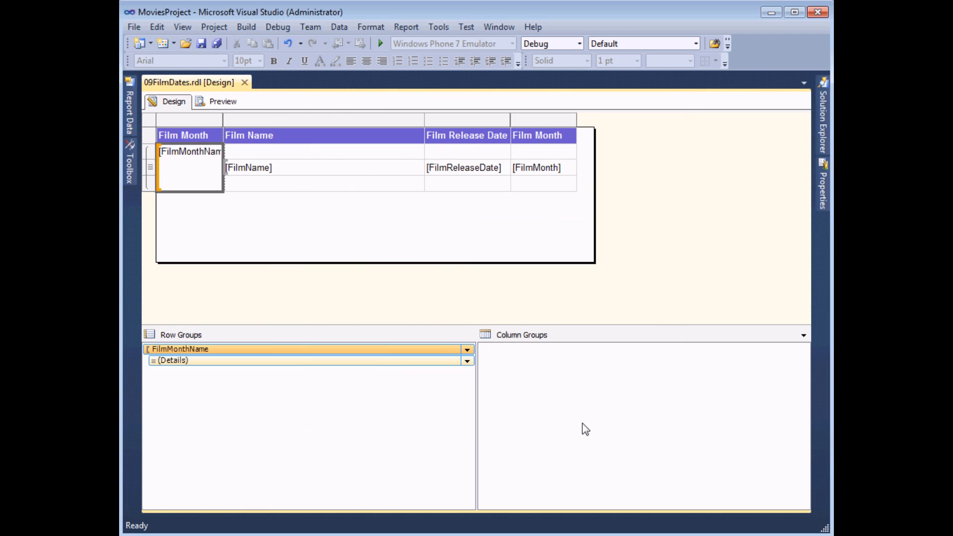
left_click(225, 102)
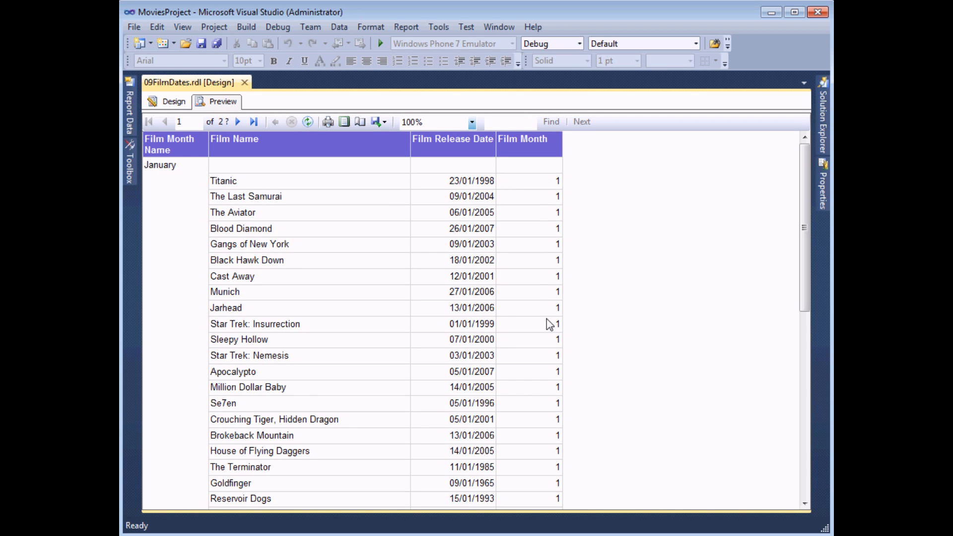
Step: Scroll the preview to check the month groups now run in calendar order
left_click_drag(799, 205, 814, 372)
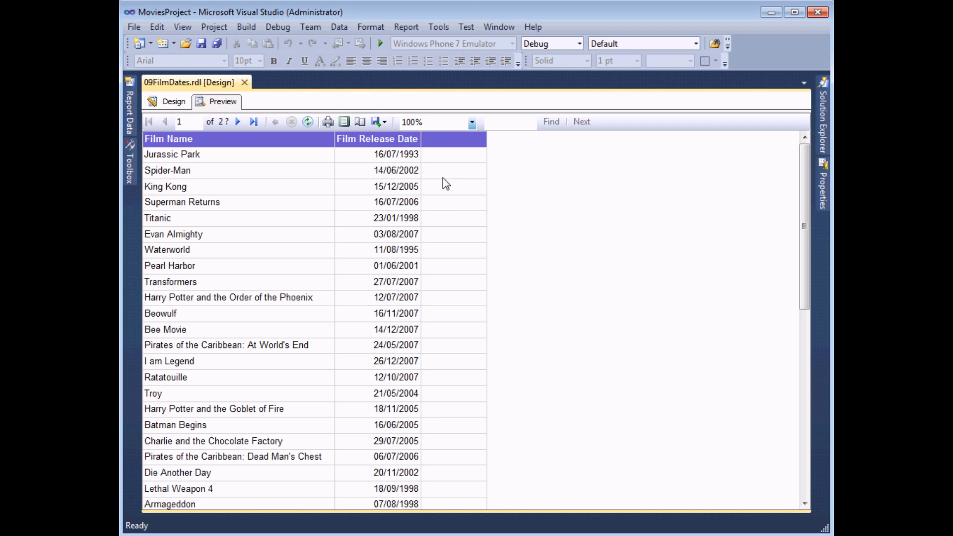
Step: Back in Design view, add a calculated field named FilmAge to the dtsFilmDates dataset
left_click(169, 102)
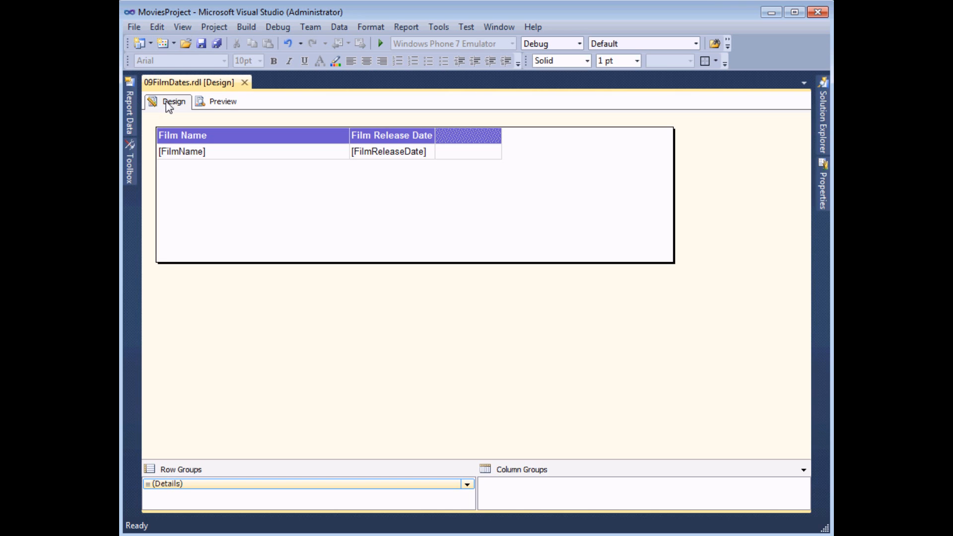
left_click(131, 108)
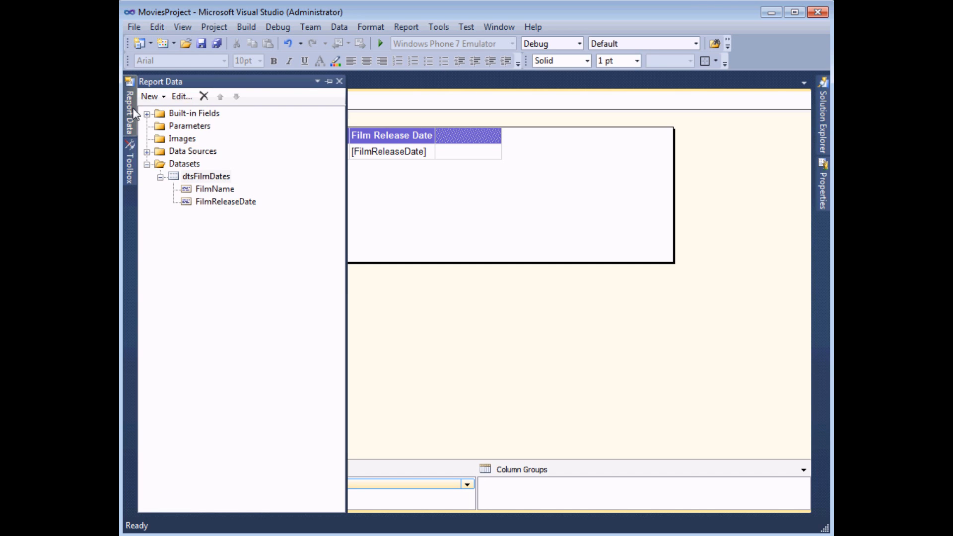
right_click(193, 178)
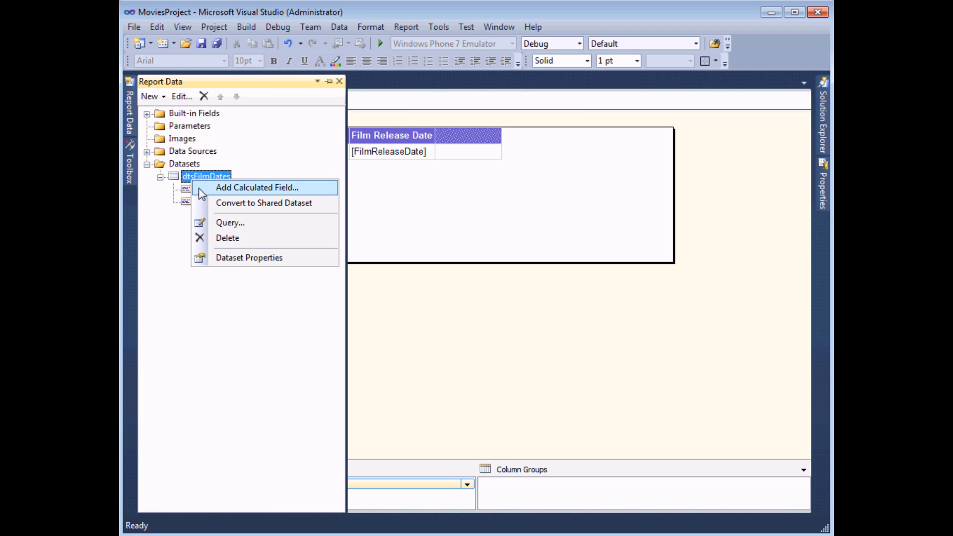
left_click(201, 189)
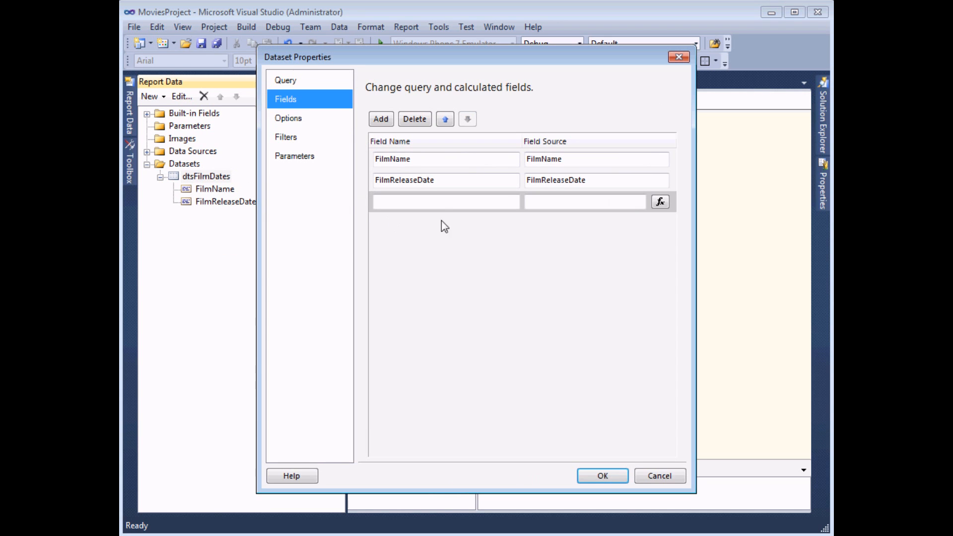
type("Fil")
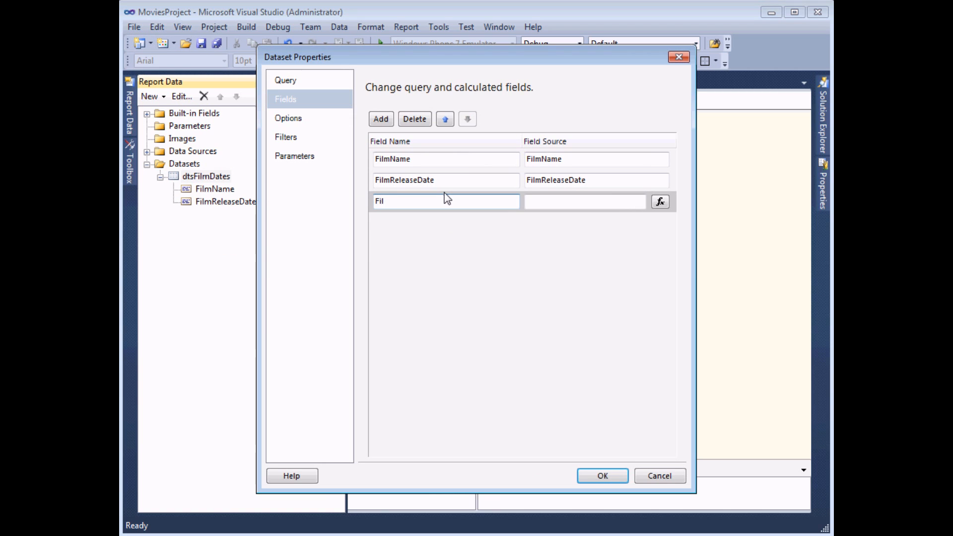
type("mAge")
key("Tab")
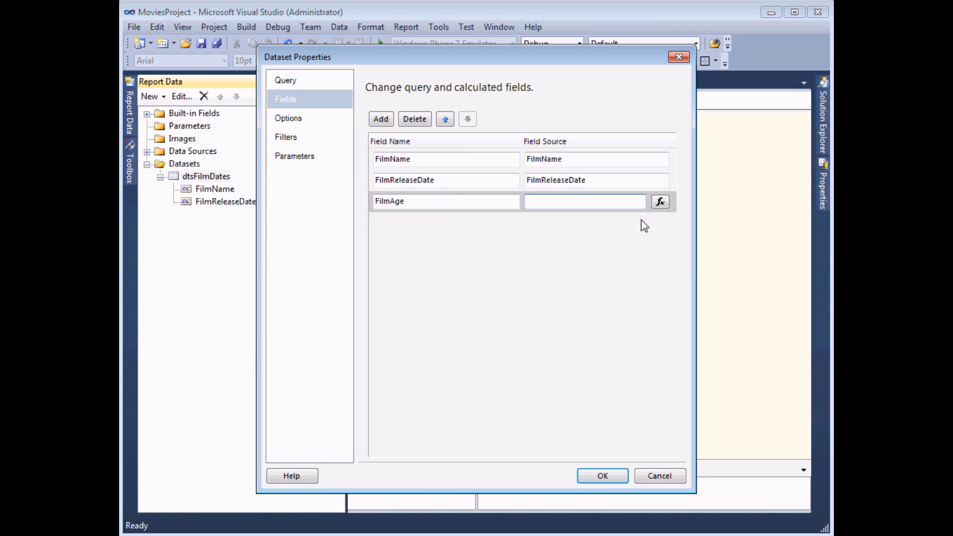
Step: Open FilmAge's expression editor at Common Functions > Date & Time > DateDiff
left_click(660, 202)
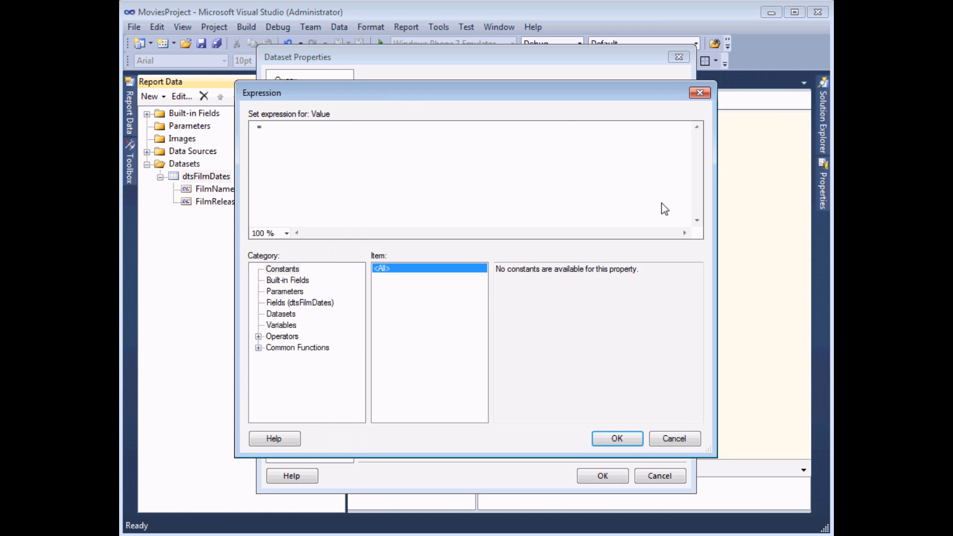
left_click(258, 347)
left_click(293, 336)
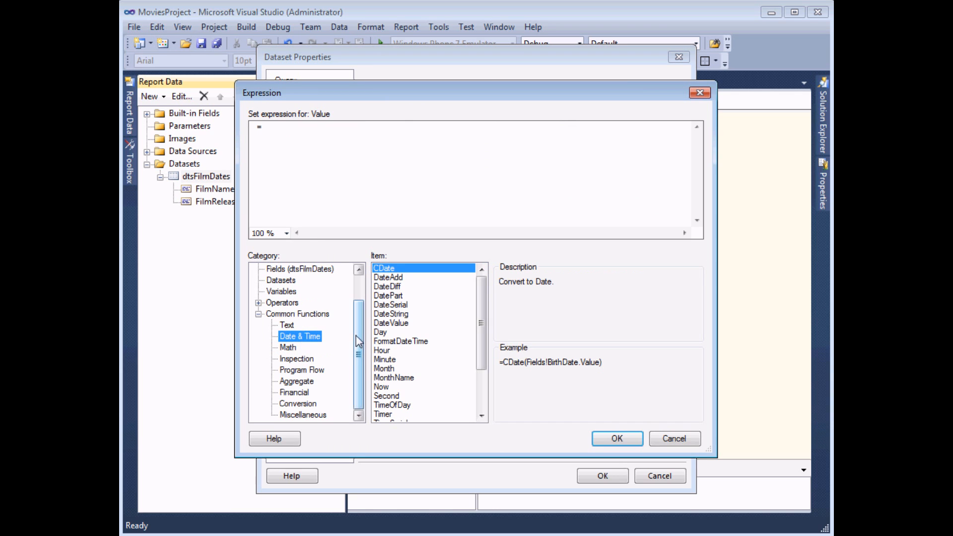
left_click(406, 287)
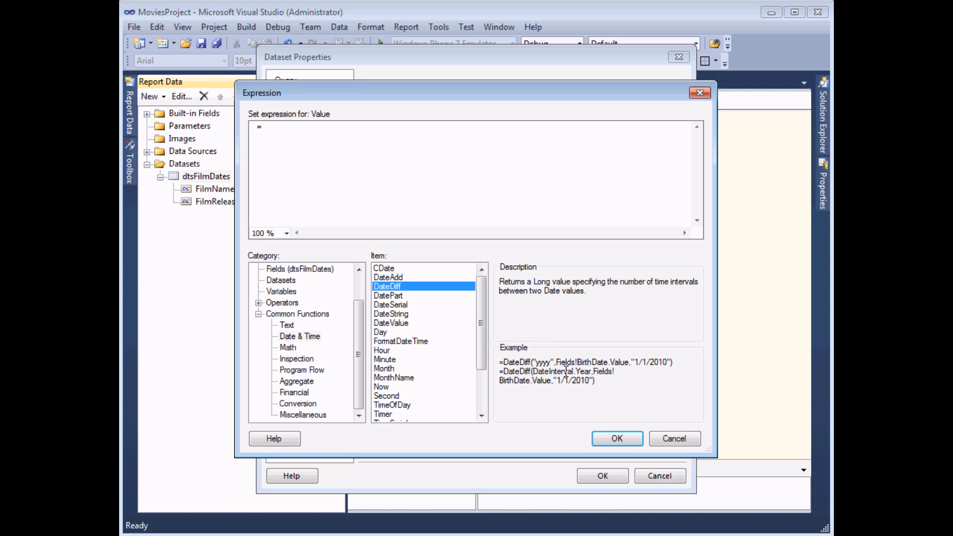
Step: Set FilmAge's expression to =DateDiff(DateInterval.Year,Fields!FilmReleaseDate.Value,Today()) and accept it
double_click(394, 288)
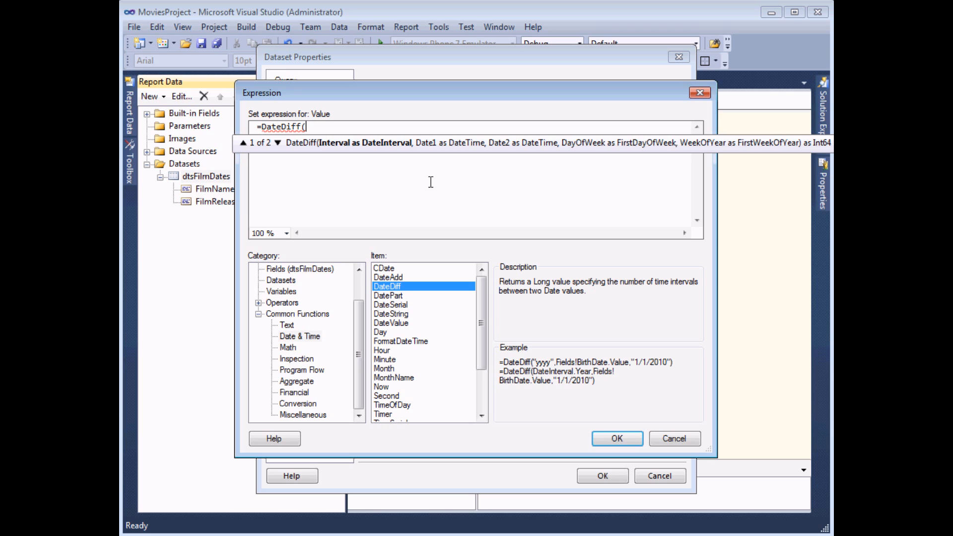
type("DateInterval.")
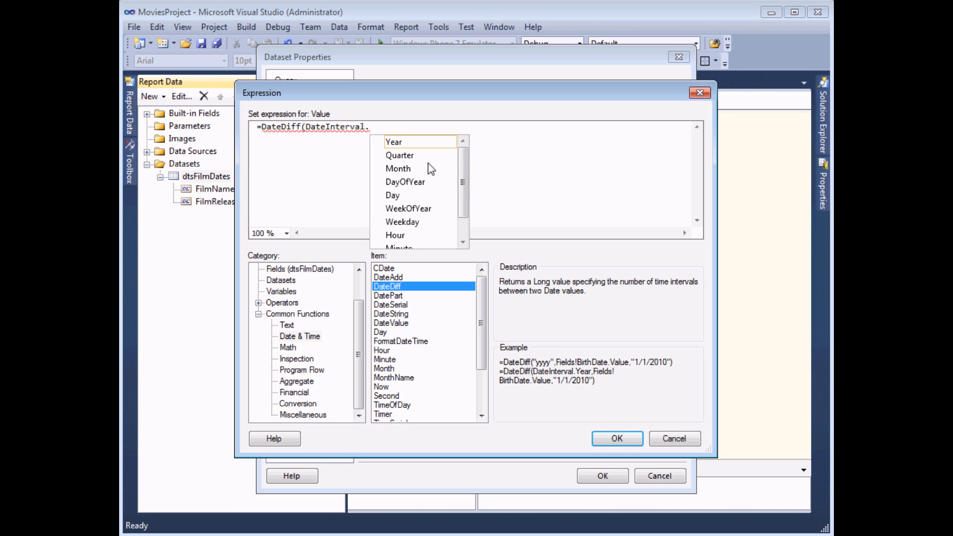
double_click(402, 143)
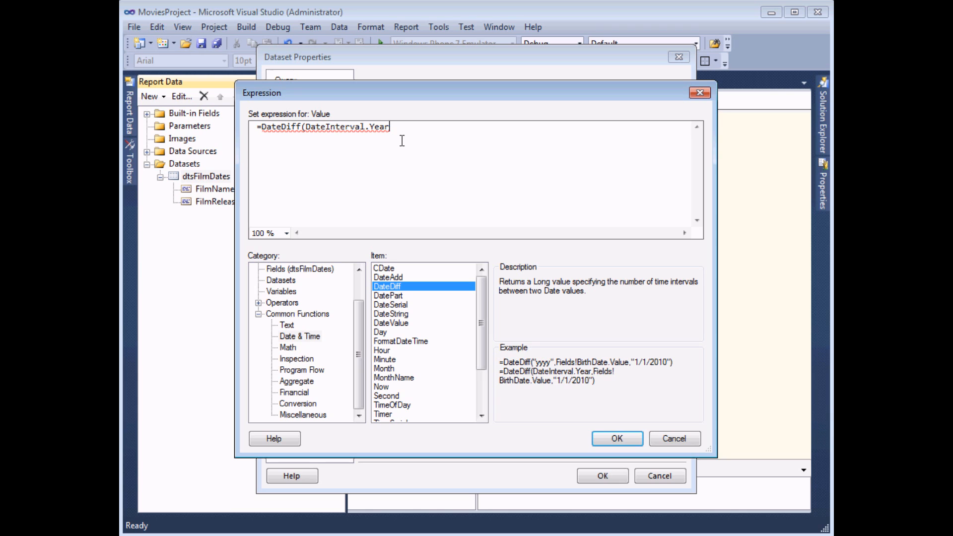
type(",")
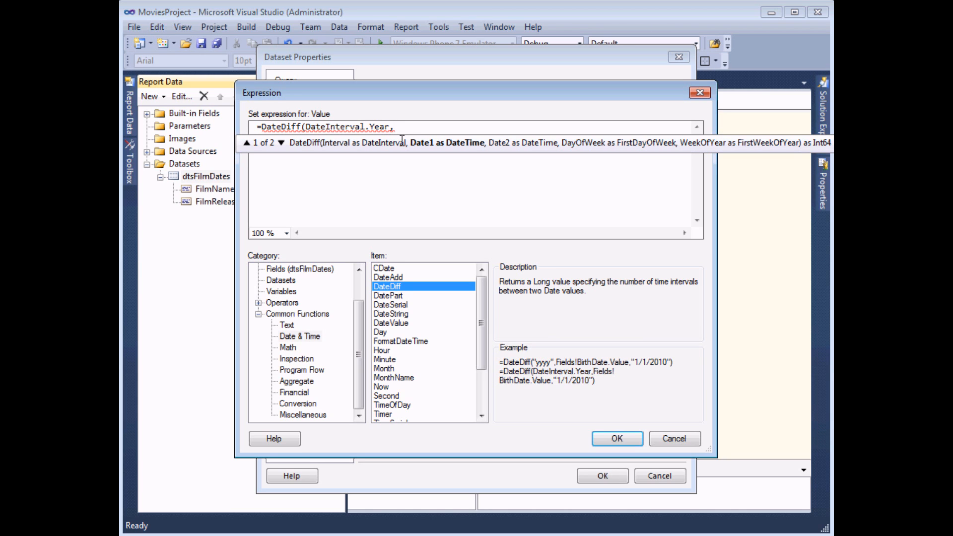
left_click(314, 272)
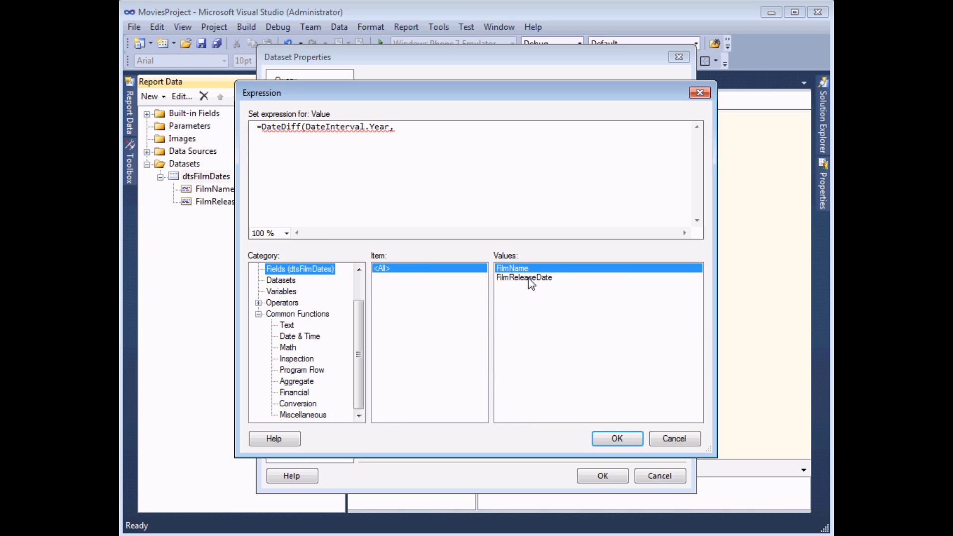
double_click(528, 278)
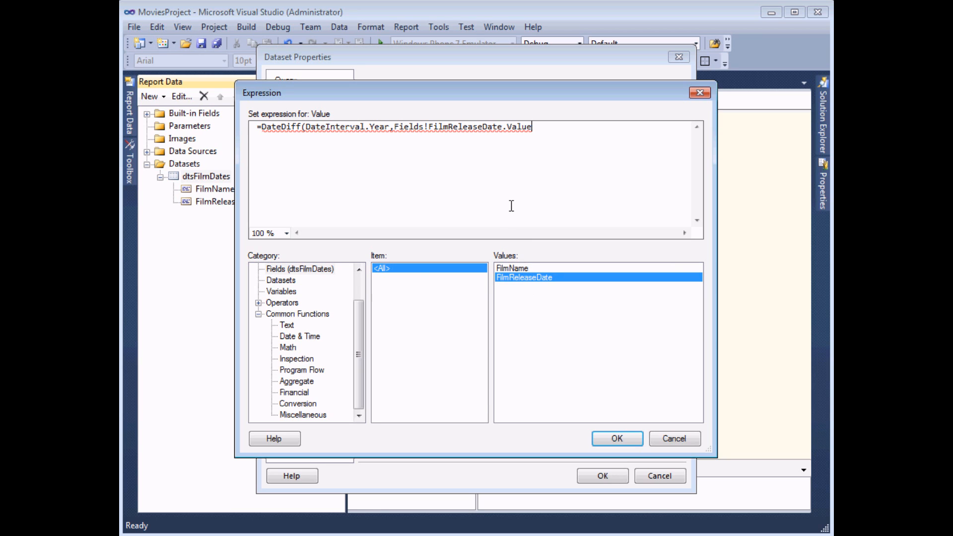
type(",")
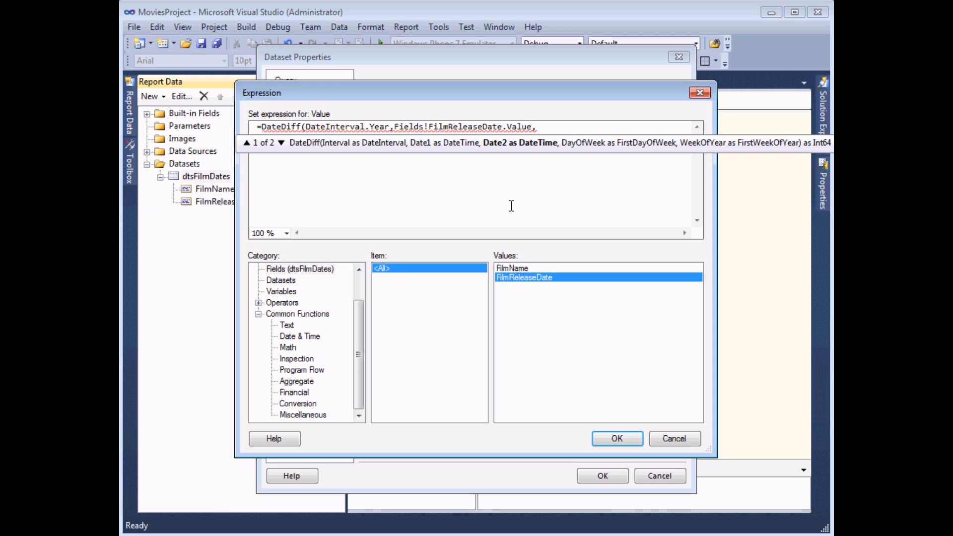
left_click(310, 339)
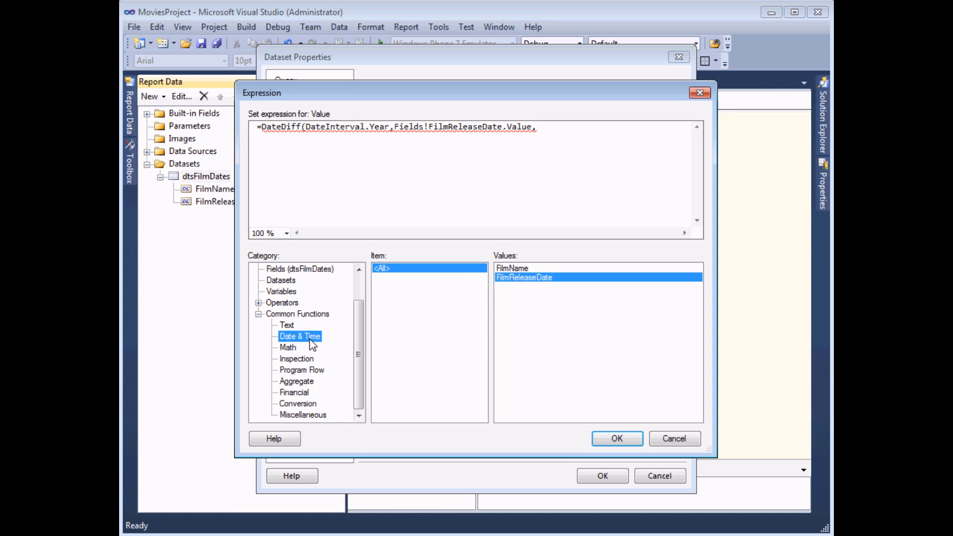
left_click_drag(482, 329, 484, 389)
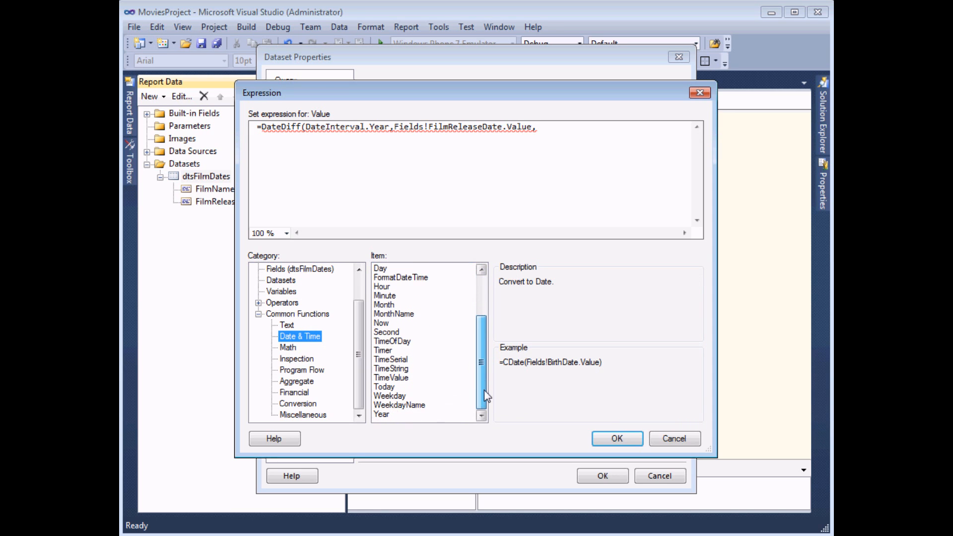
double_click(390, 387)
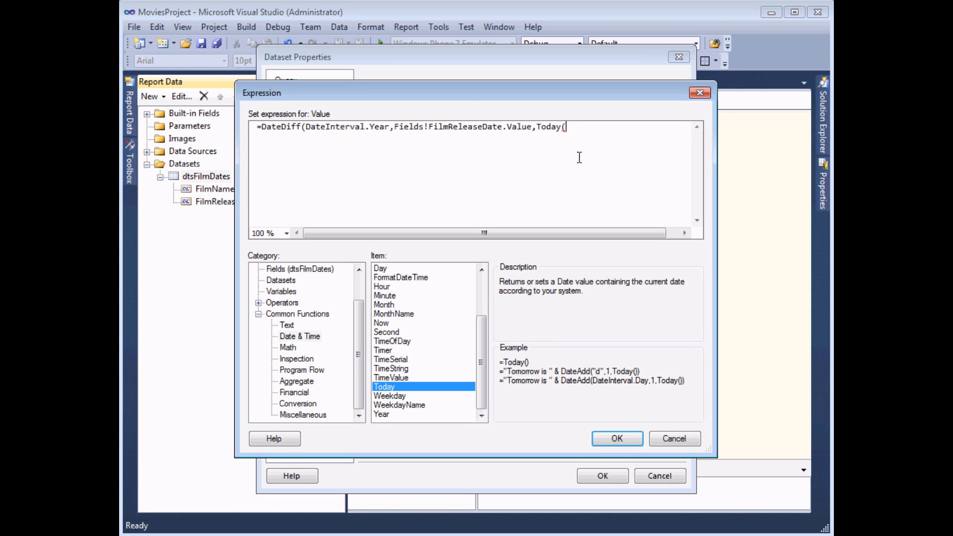
type("))")
left_click(615, 438)
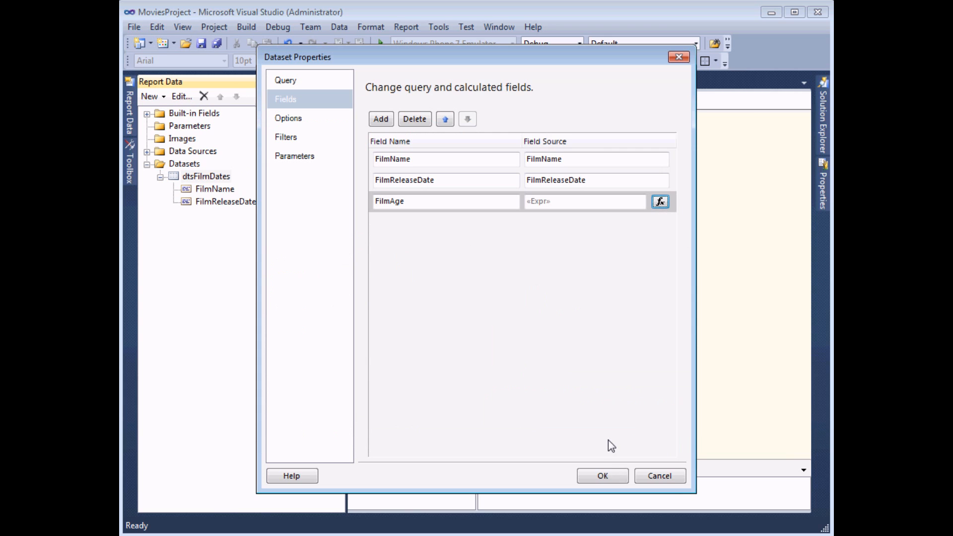
Step: Confirm the dataset, bind the table's empty third column to FilmAge, and preview the report
left_click(598, 474)
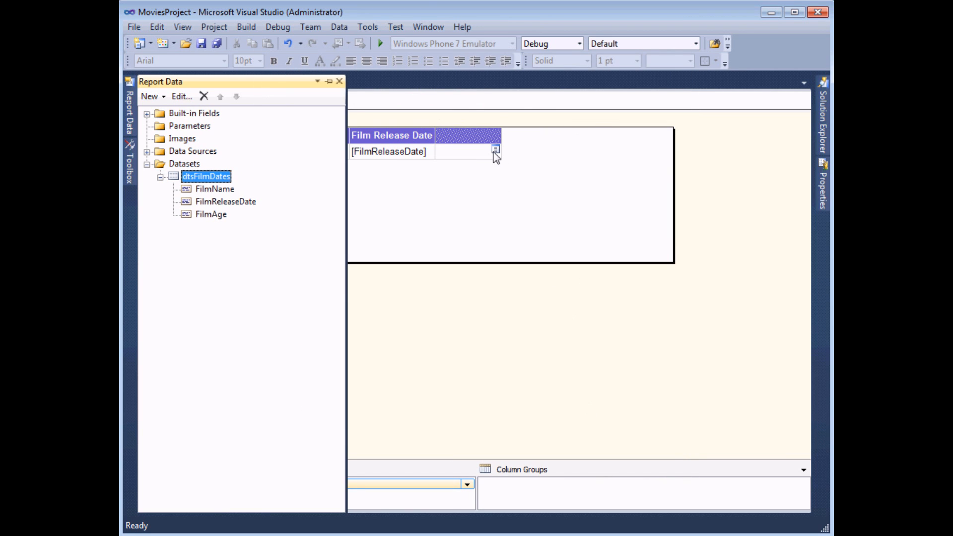
left_click(496, 150)
left_click(515, 195)
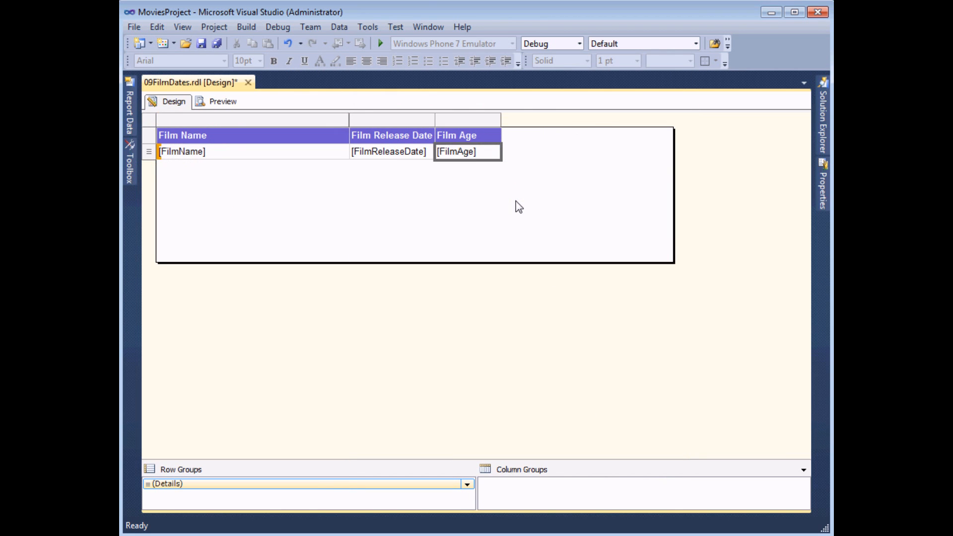
left_click(225, 101)
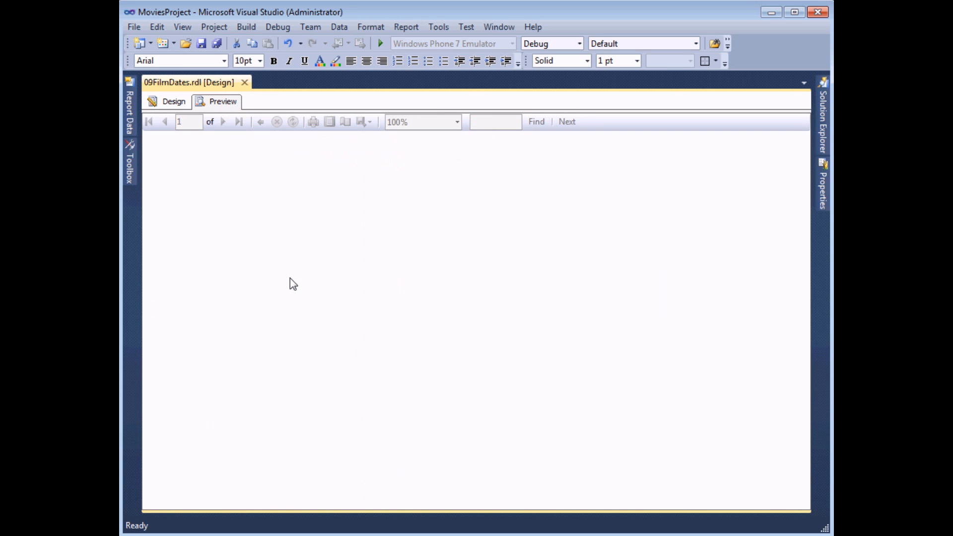
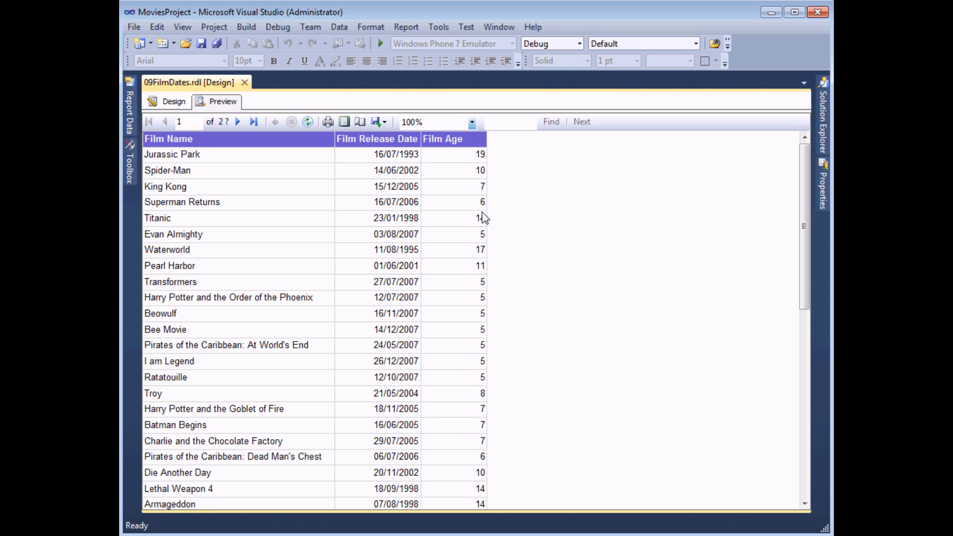
Step: Switch back to Design view and bring up the dtsFilmDates dataset's options in Report Data
left_click(182, 104)
mouse_move(130, 111)
left_click(214, 178)
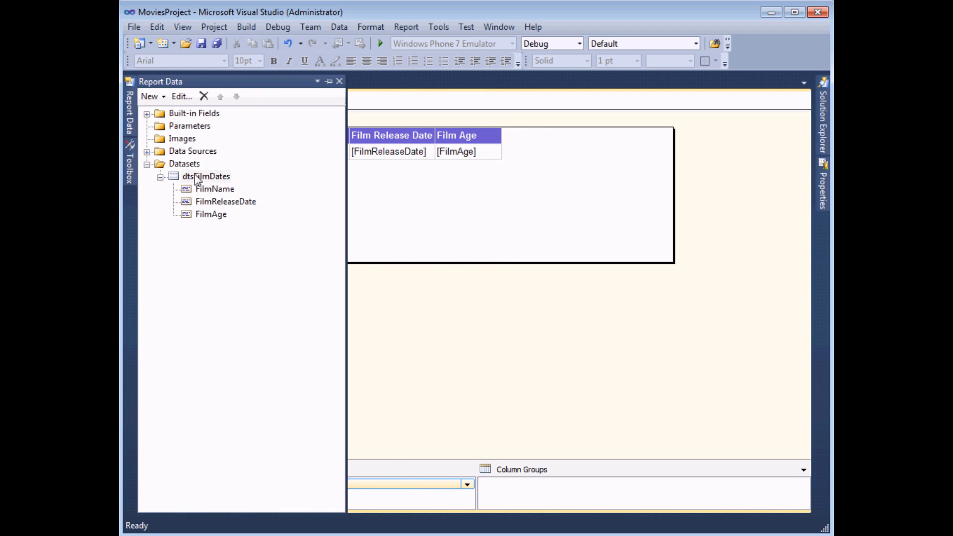
right_click(217, 182)
Step: Add a calculated field named FilmBirthday to dtsFilmDates
left_click(243, 186)
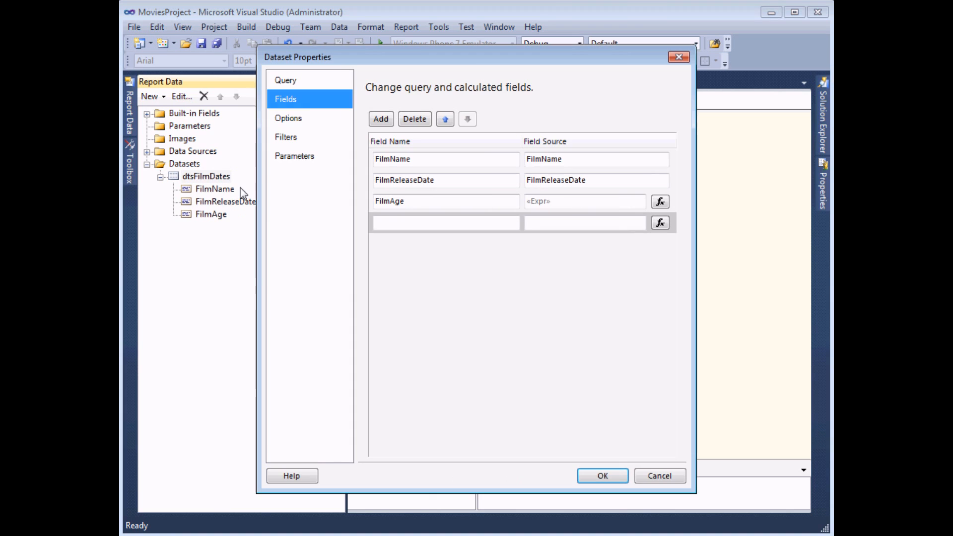
left_click(419, 230)
type("Film")
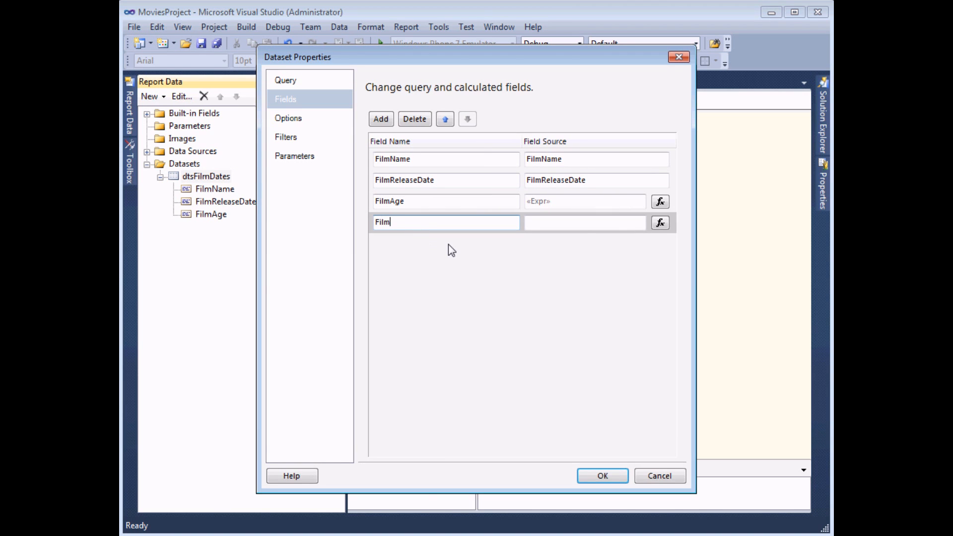
type("Birthday")
key("Tab")
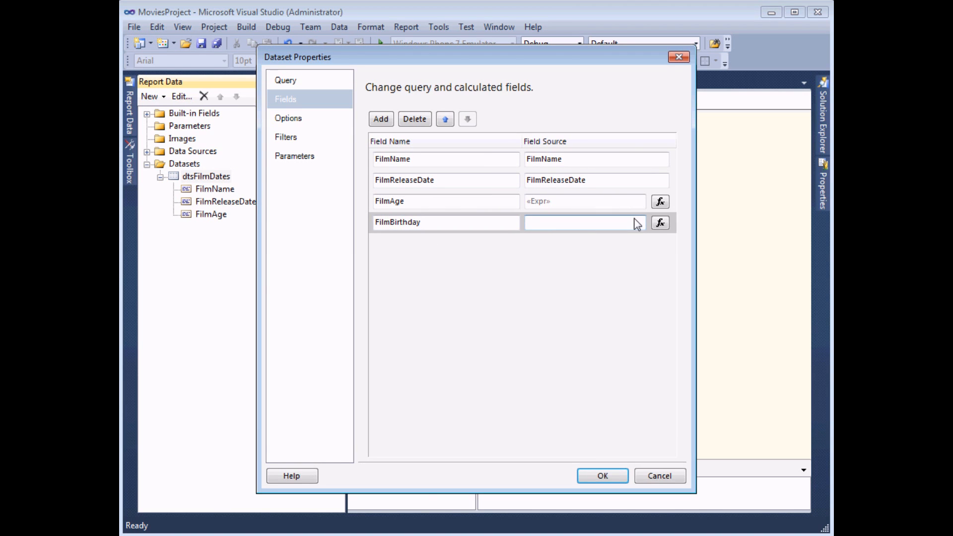
Step: Start FilmBirthday's expression with DateAdd from Common Functions > Date & Time
left_click(668, 223)
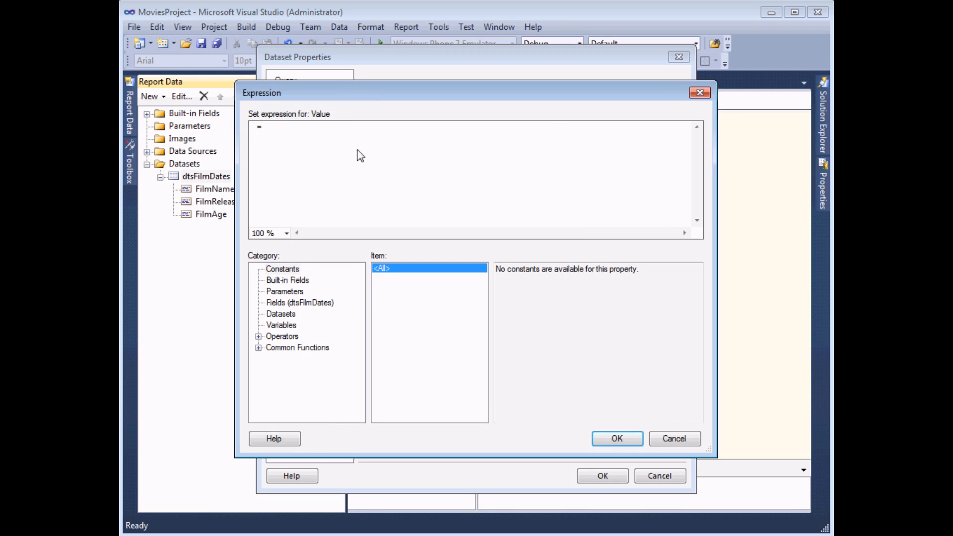
left_click(258, 348)
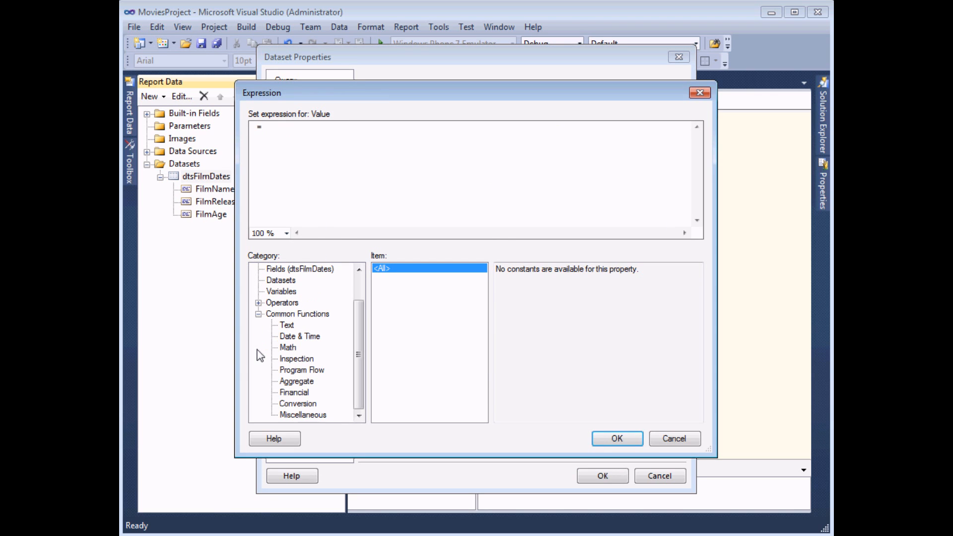
left_click(293, 337)
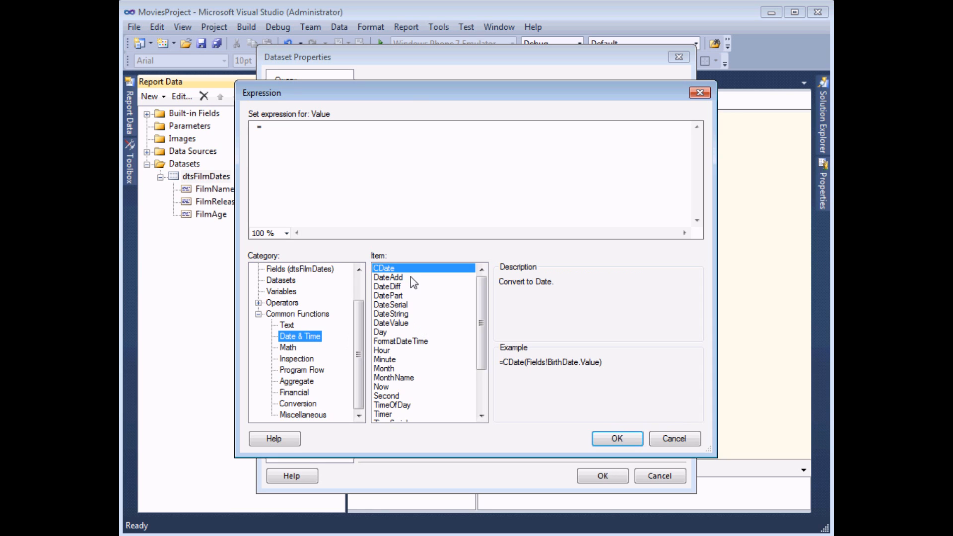
left_click(412, 278)
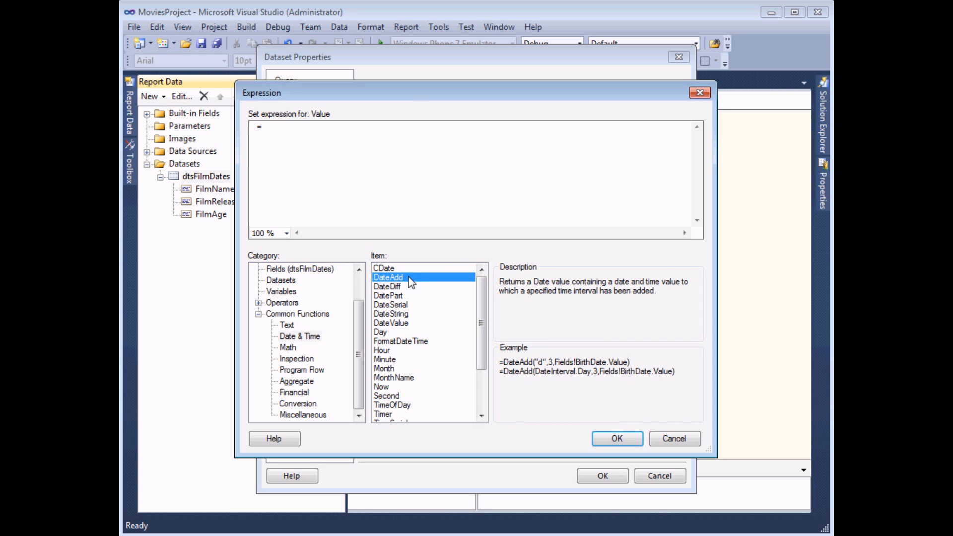
double_click(409, 278)
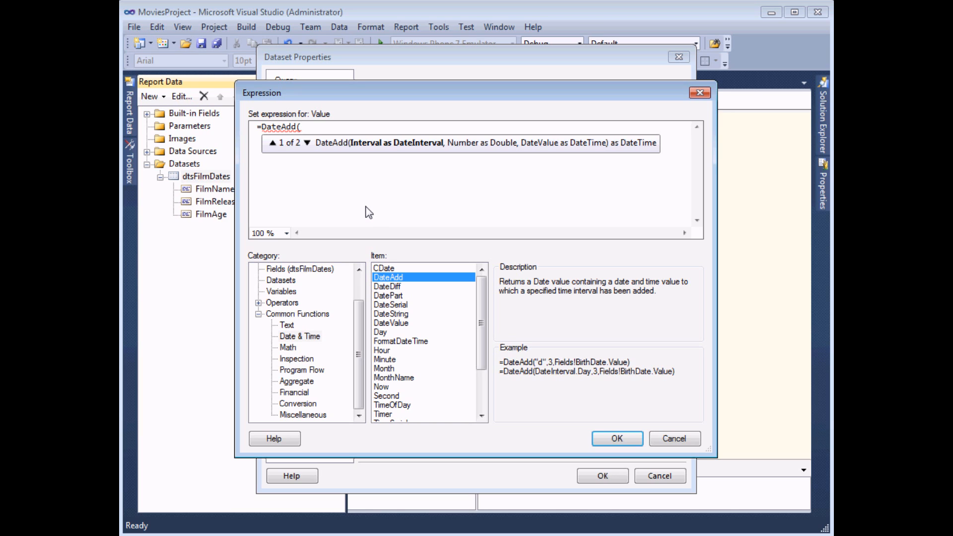
Step: Complete the expression as =DateAdd(dateinterval.Year,Fields!FilmAge.Value,Fields!FilmReleaseDate.Value) and accept it
type("dateinterval.")
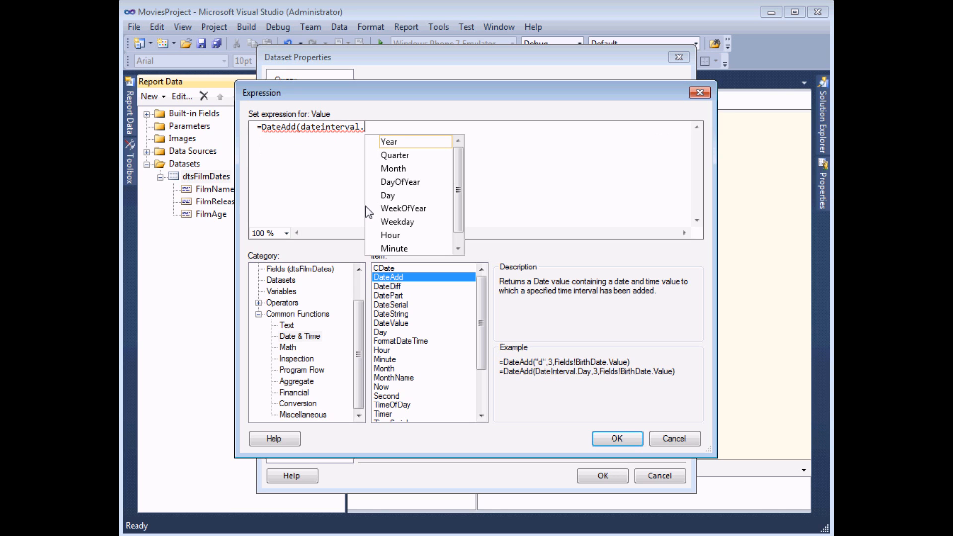
key("Tab")
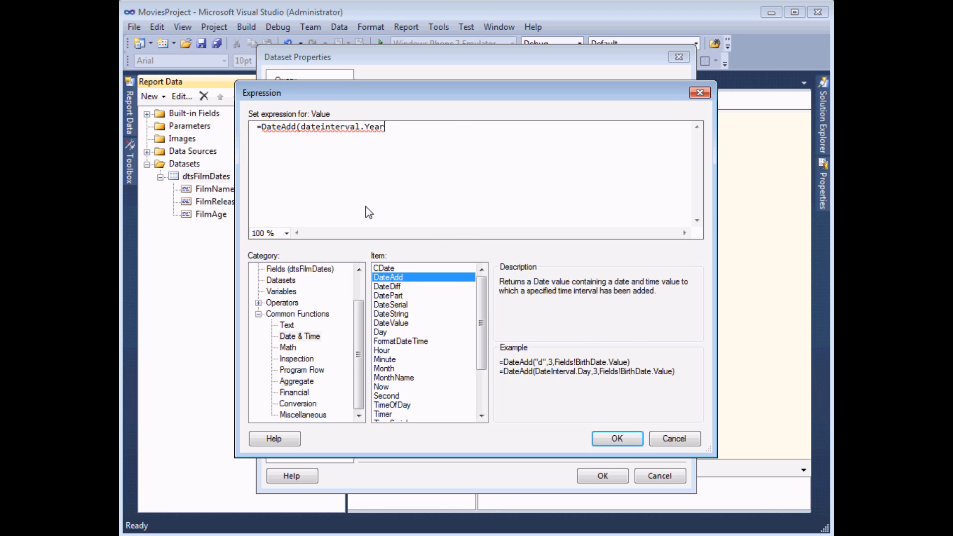
type(",")
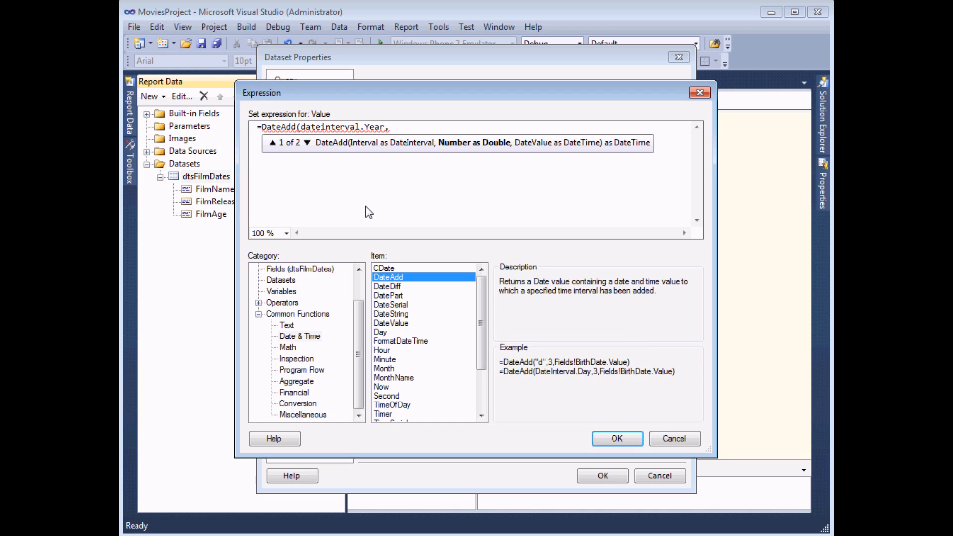
left_click(300, 269)
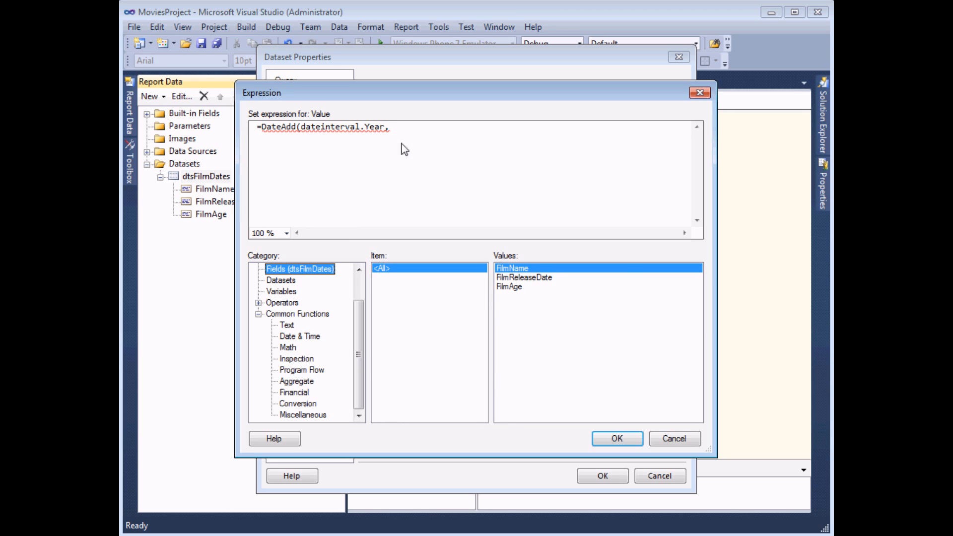
type(",")
double_click(511, 288)
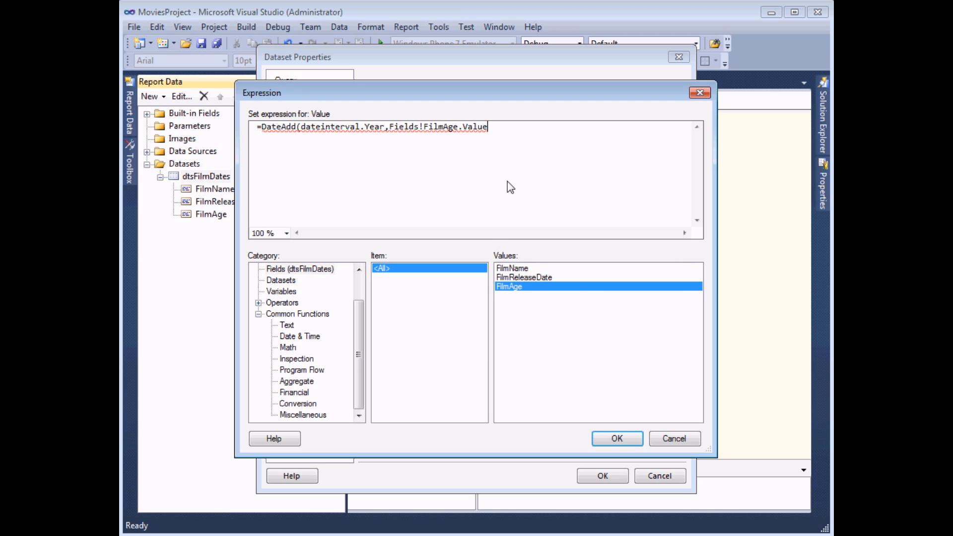
type(",")
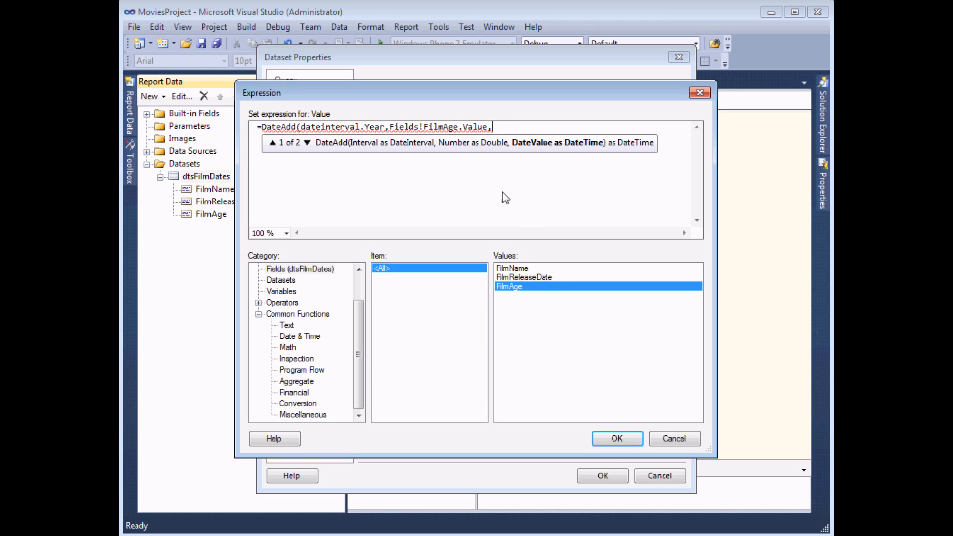
double_click(546, 276)
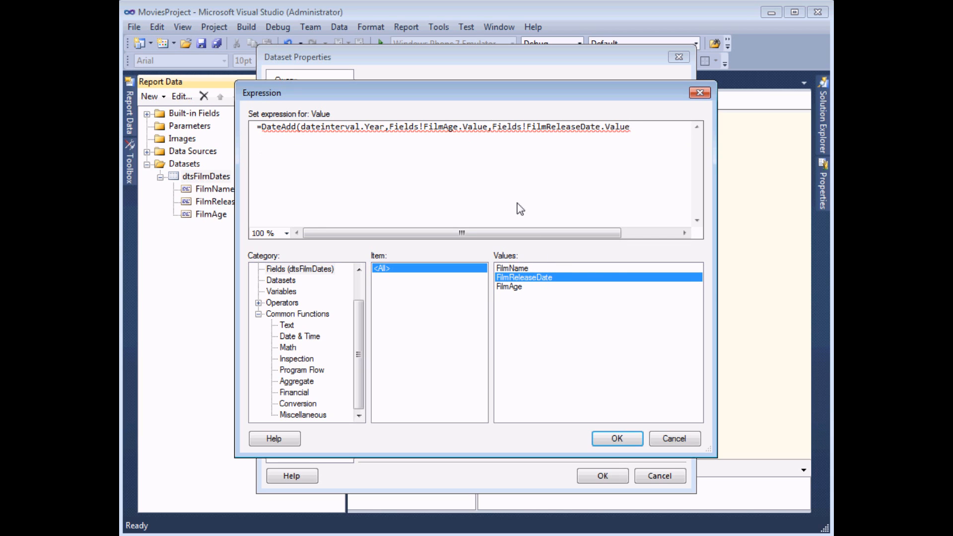
type(")")
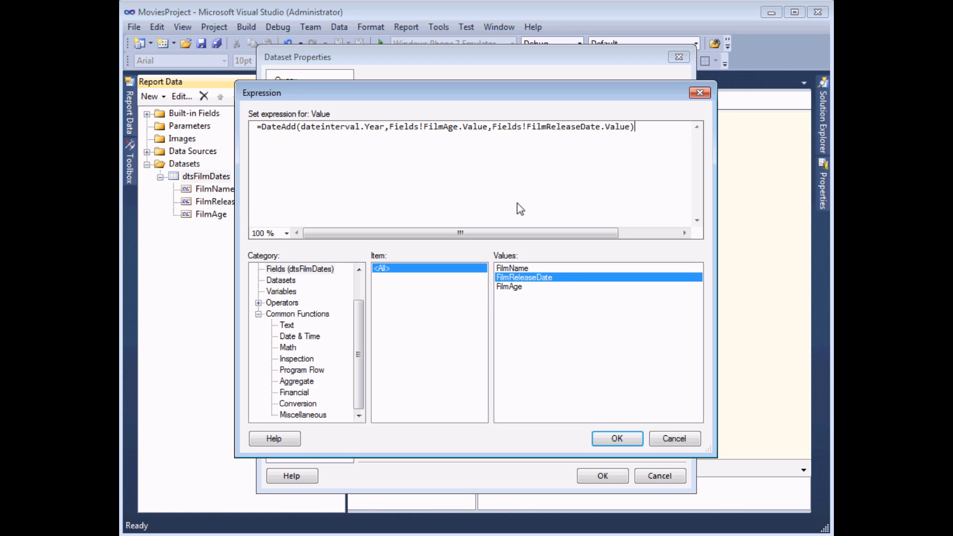
left_click(615, 438)
Step: Save the FilmBirthday field, add it as a fourth table column after Film Age, and check the preview
left_click(602, 476)
left_click(189, 228)
left_click_drag(510, 195, 503, 150)
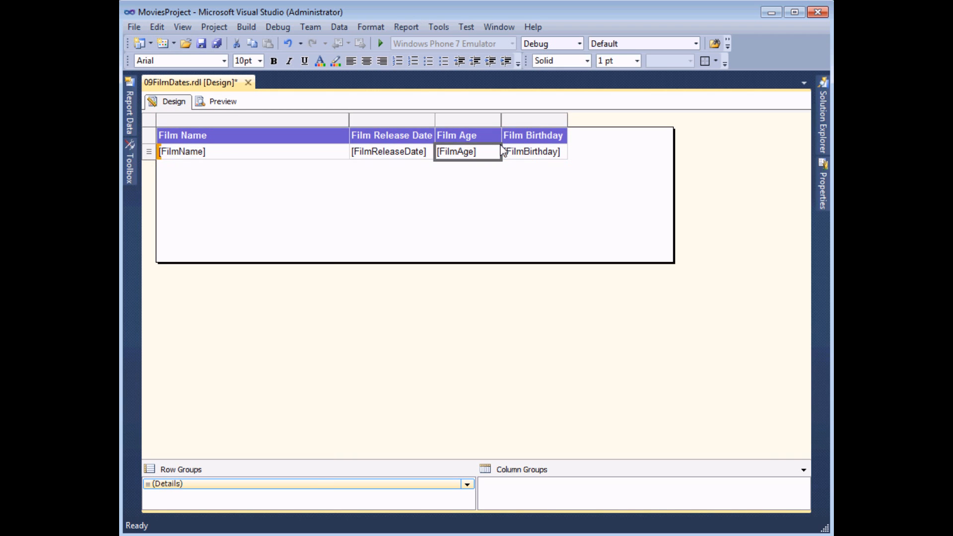
left_click(222, 102)
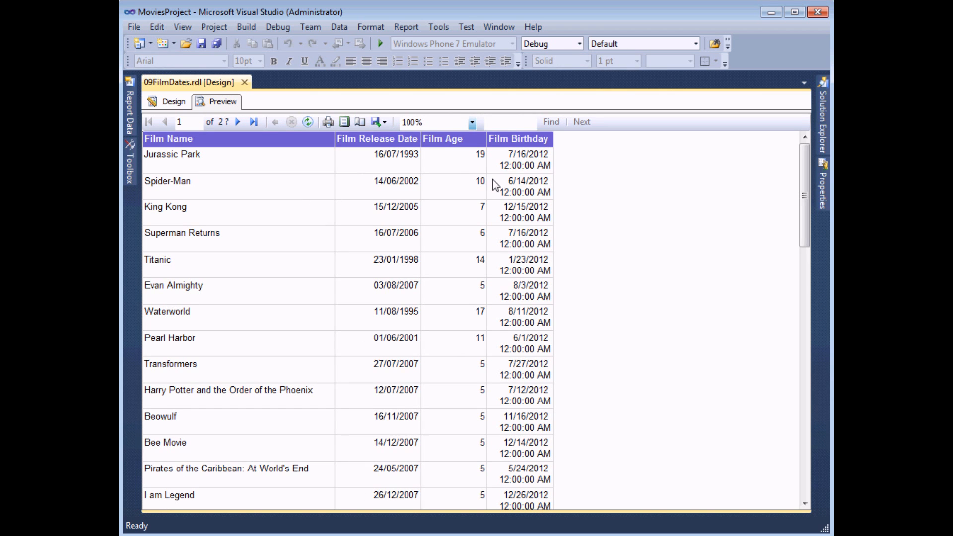
left_click(176, 104)
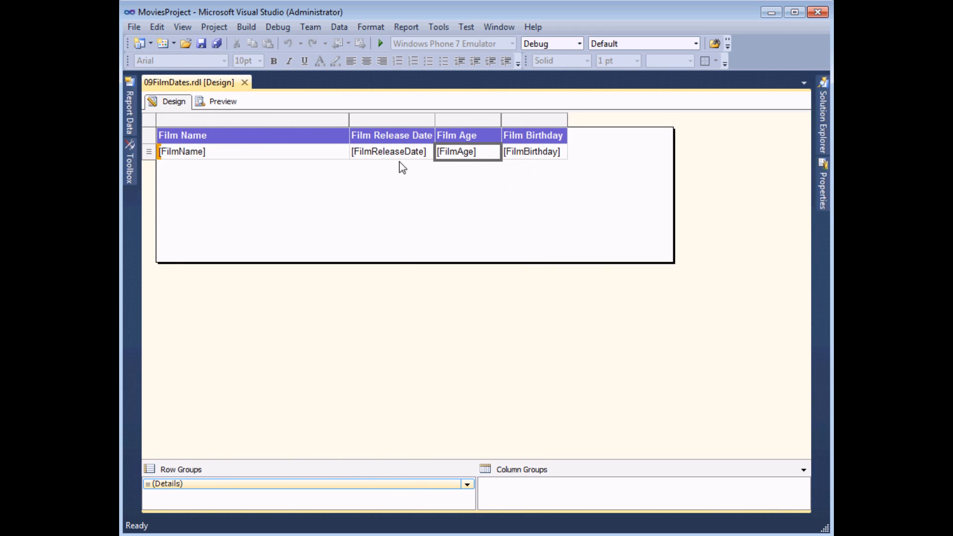
Step: Format the Film Birthday text box as a Date in the 31/01/2000 style
right_click(566, 158)
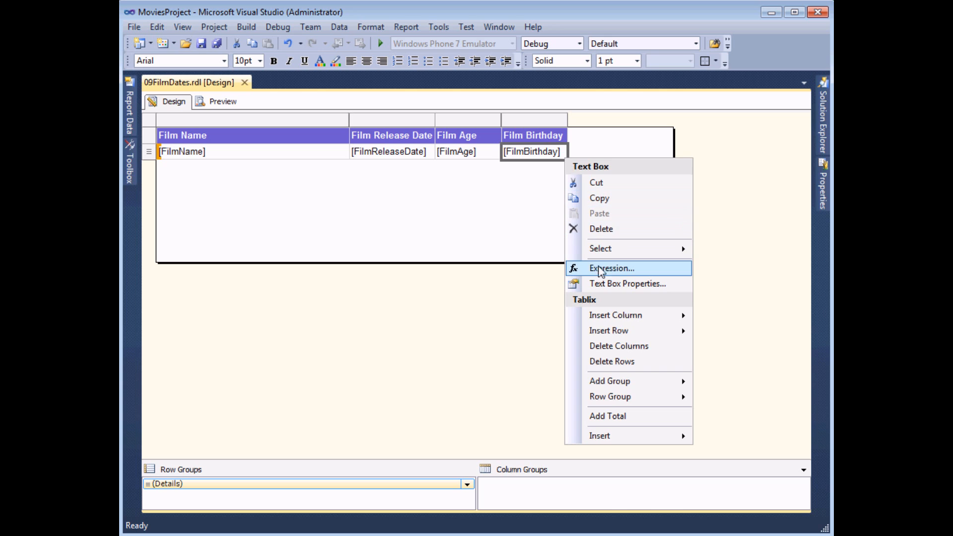
left_click(601, 286)
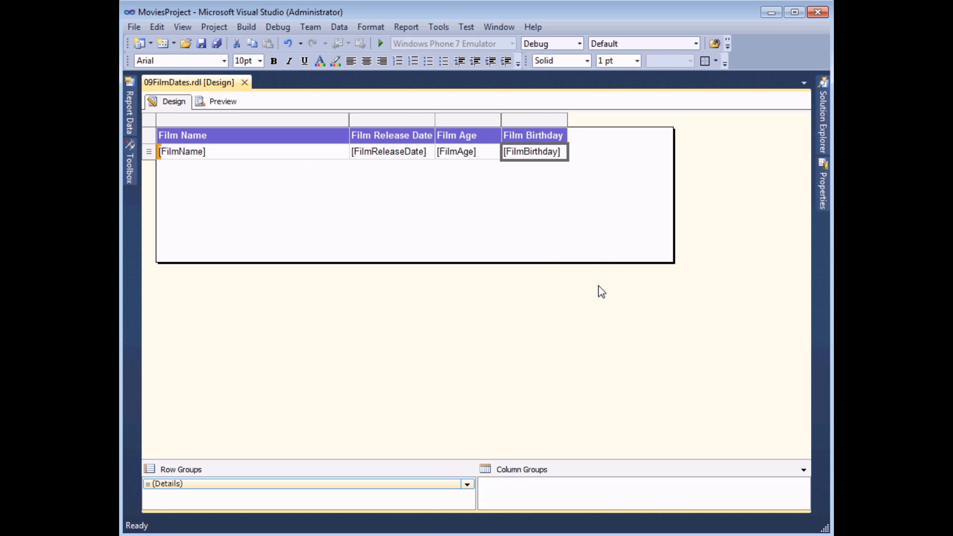
left_click(315, 140)
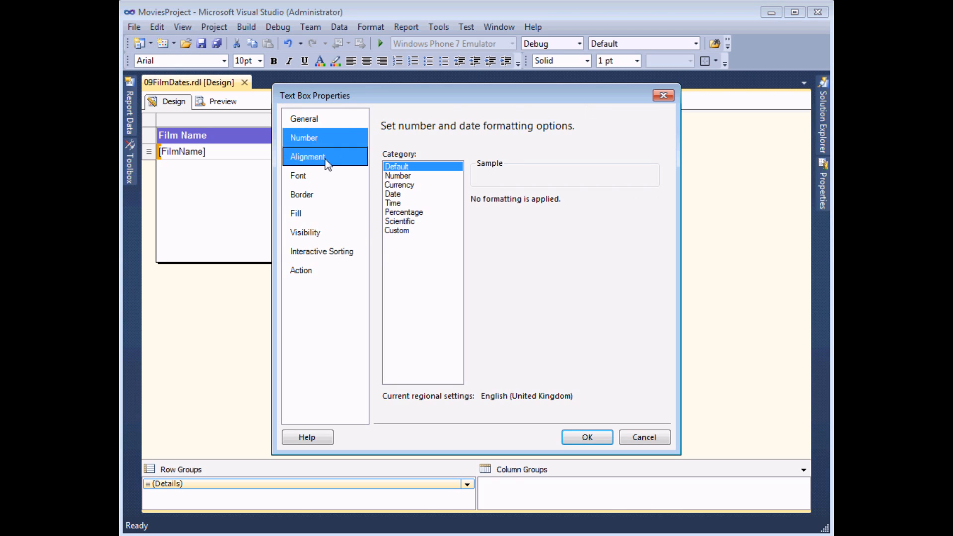
left_click(400, 195)
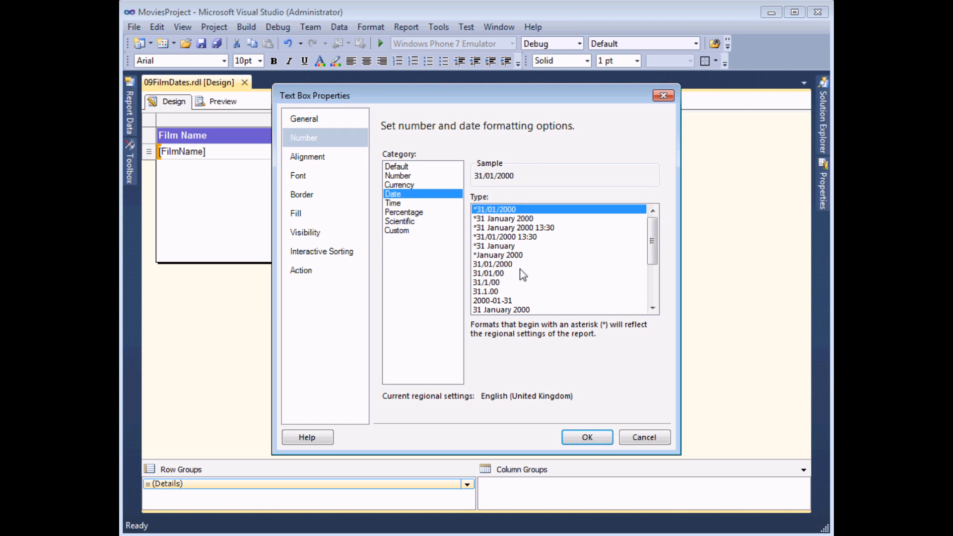
left_click(507, 266)
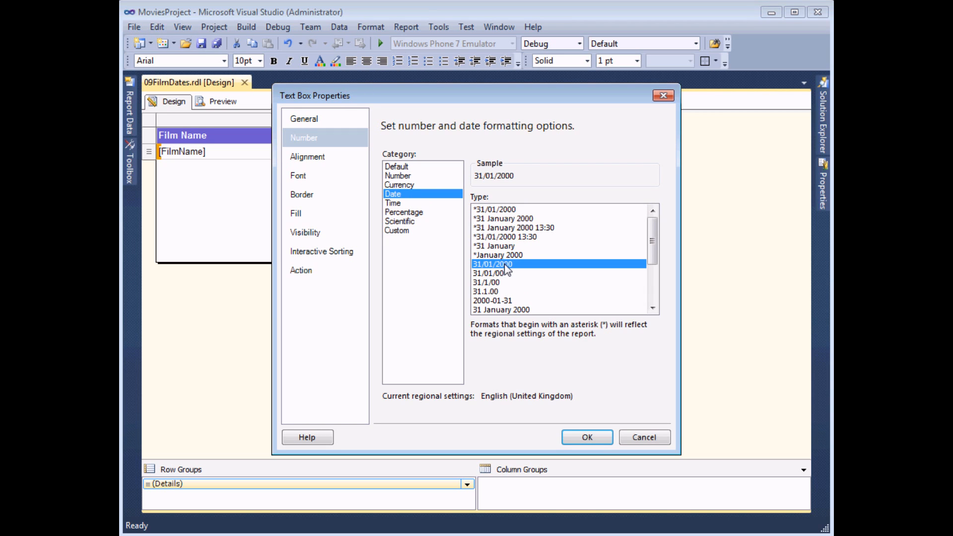
left_click(587, 438)
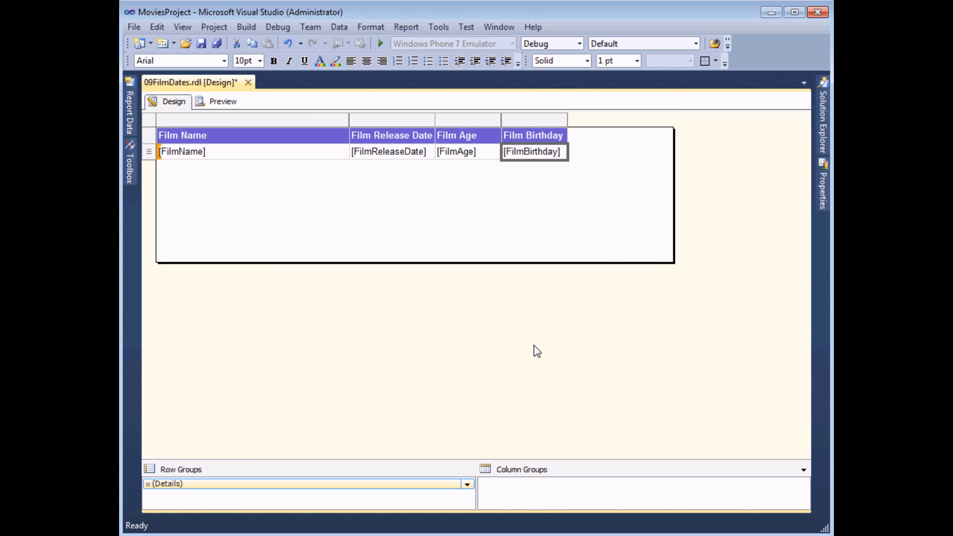
left_click(213, 105)
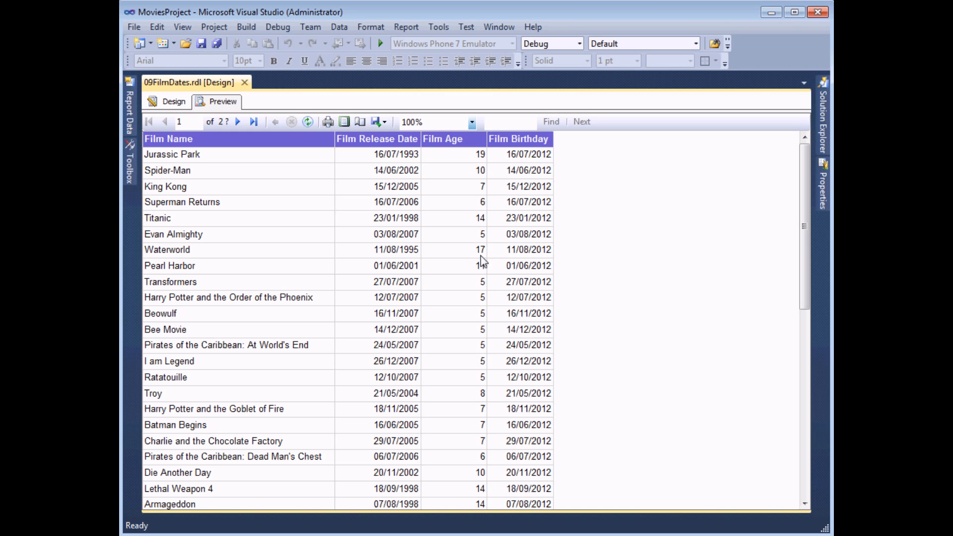
left_click(169, 105)
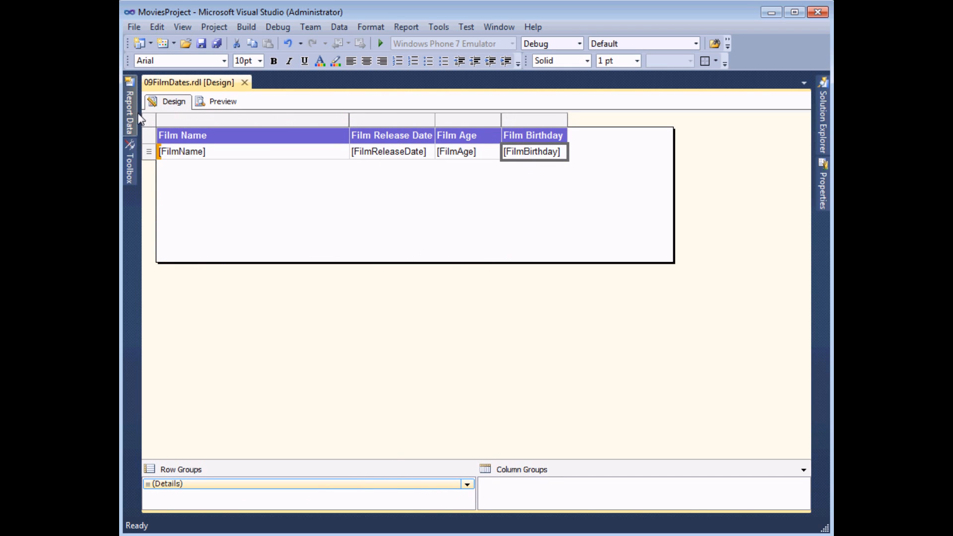
Step: Add a calculated field named FilmAgeAccurate to dtsFilmDates
mouse_move(130, 111)
right_click(204, 176)
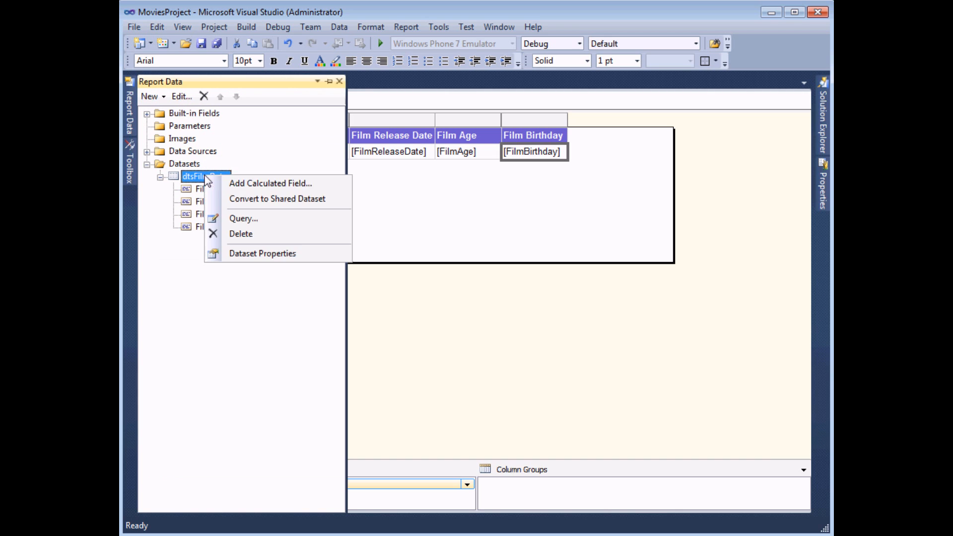
left_click(215, 183)
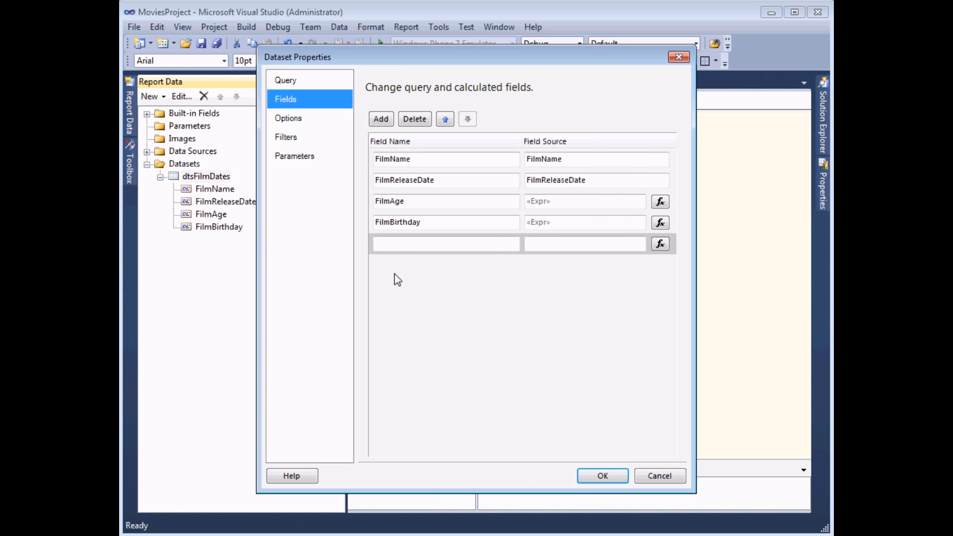
left_click(402, 248)
type("FilmAge")
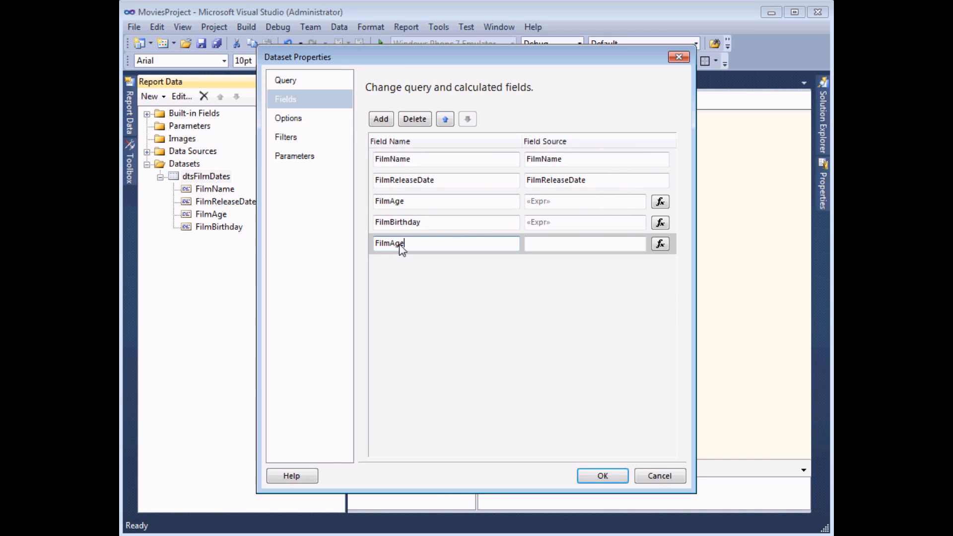
type("Accurate")
key("Tab")
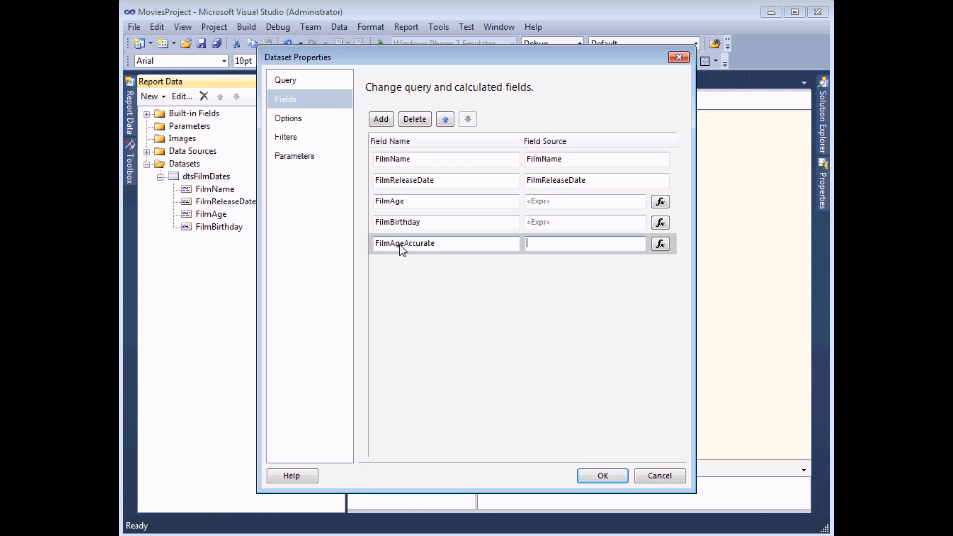
Step: Begin its expression with the condition =IIF(Fields!FilmBirthday.Value>Today(),
left_click(660, 244)
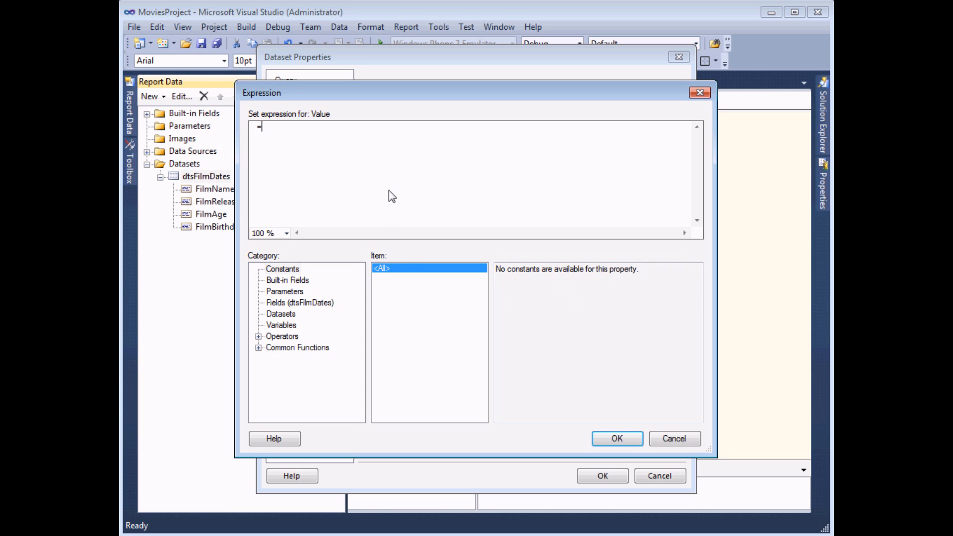
type("IIF(")
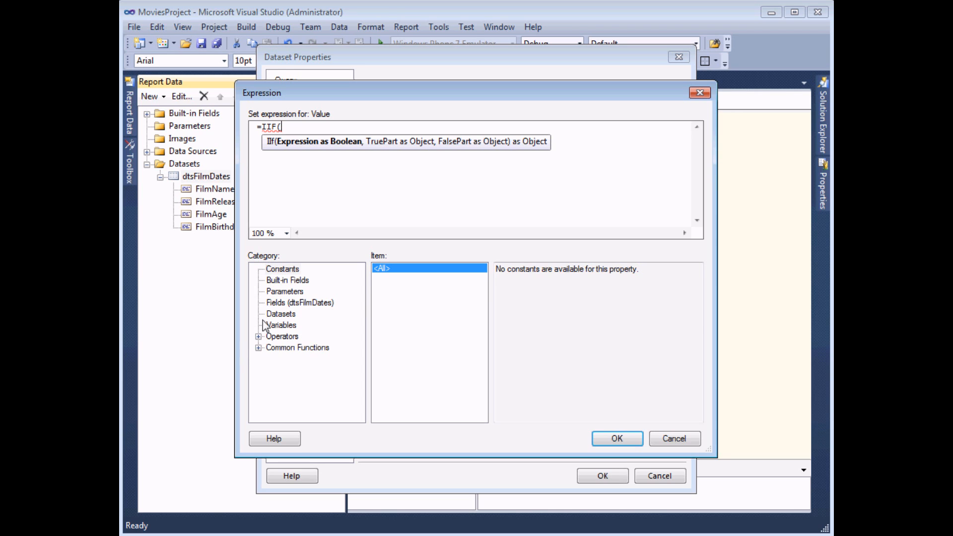
left_click(286, 305)
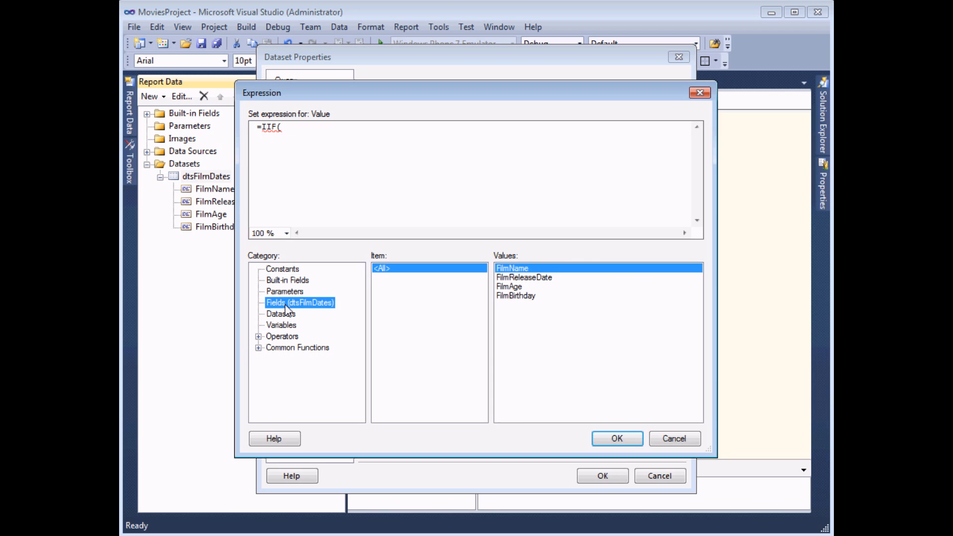
double_click(516, 296)
type(">")
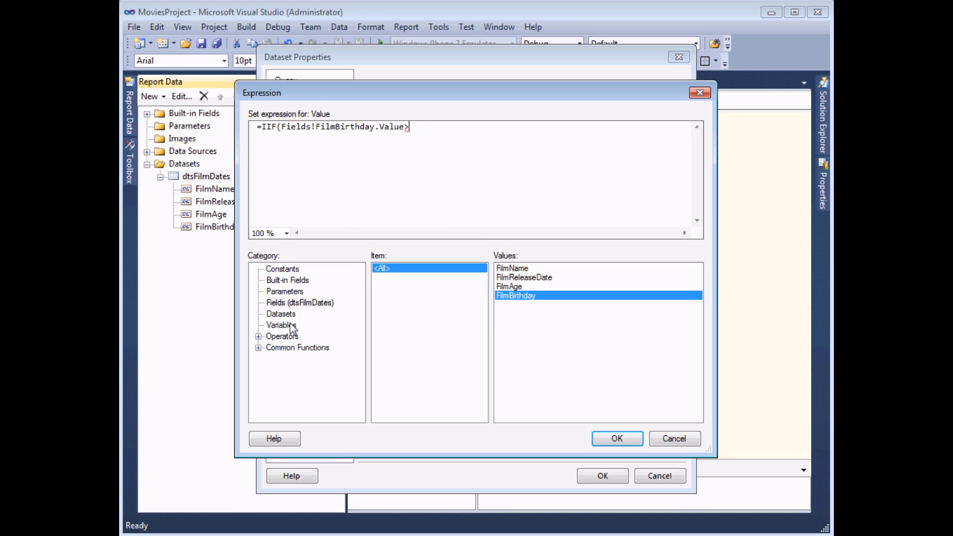
left_click(259, 348)
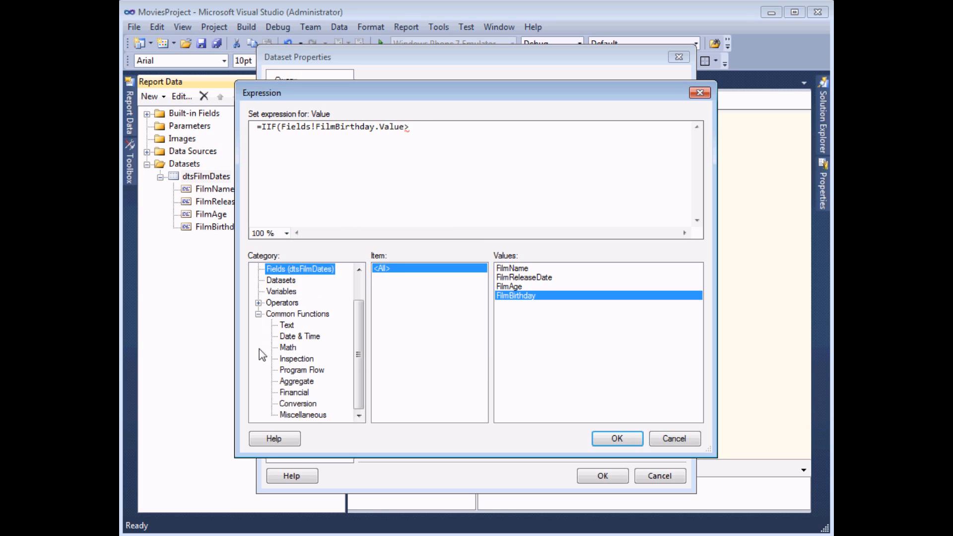
left_click(293, 336)
left_click_drag(478, 312, 466, 360)
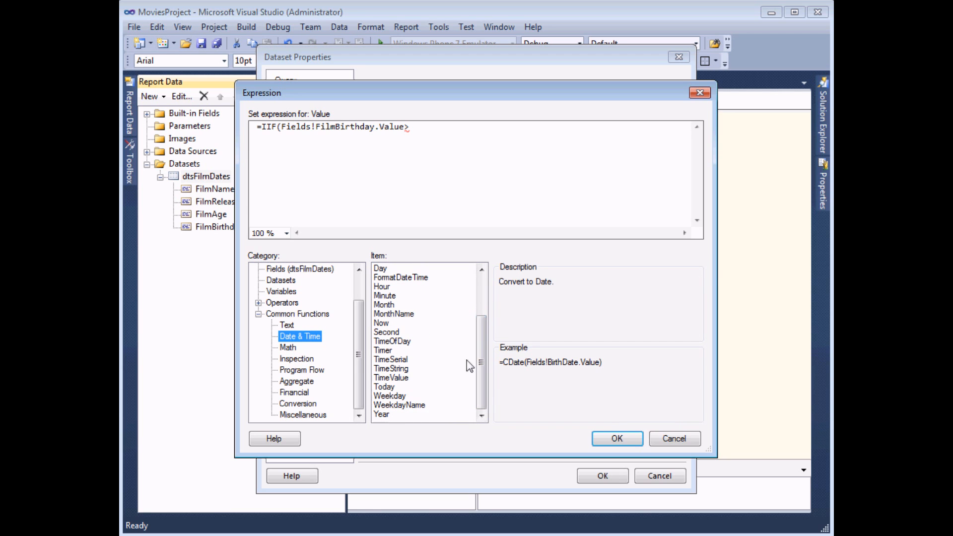
double_click(386, 388)
type(")")
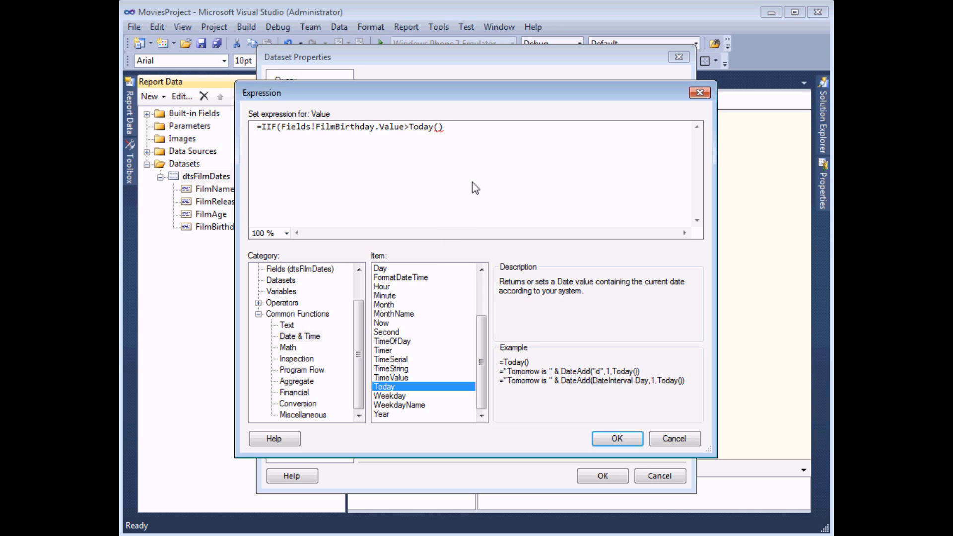
type(",")
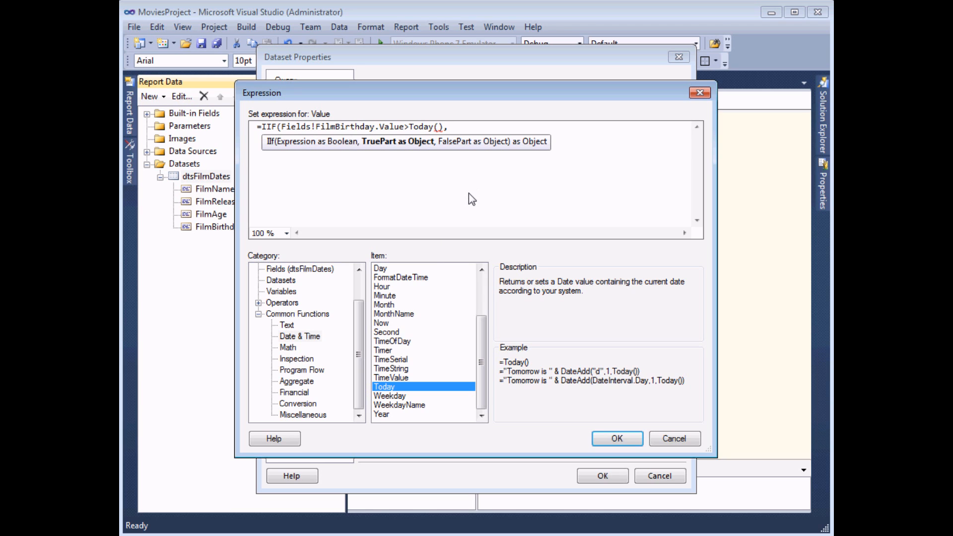
Step: Finish the IIF with Fields!FilmAge.Value-1 if true and Fields!FilmAge.Value if false, and accept it
left_click(311, 270)
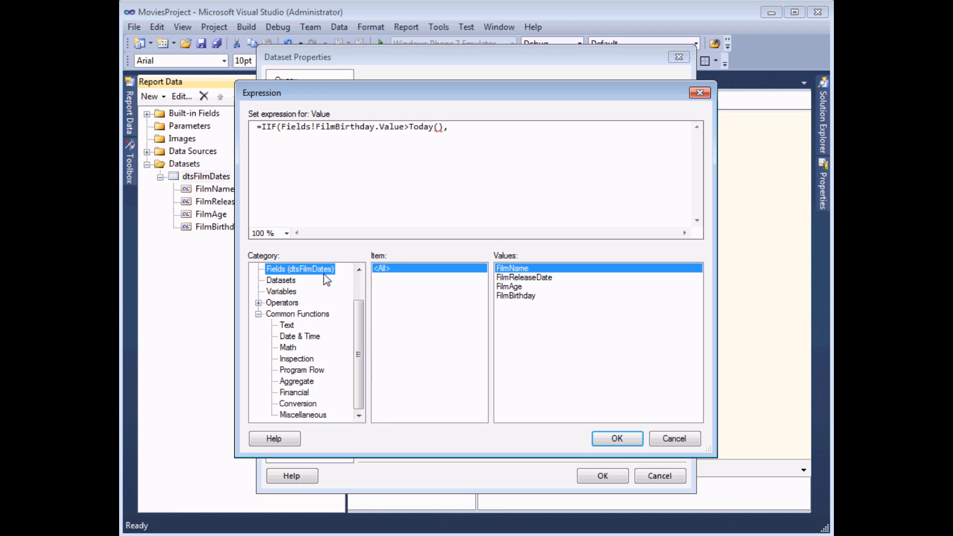
double_click(518, 287)
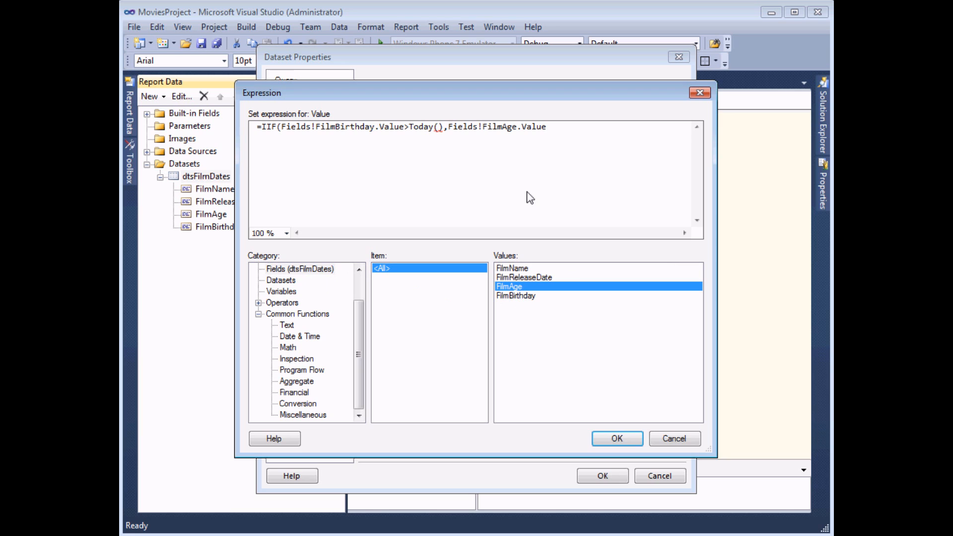
type("-1")
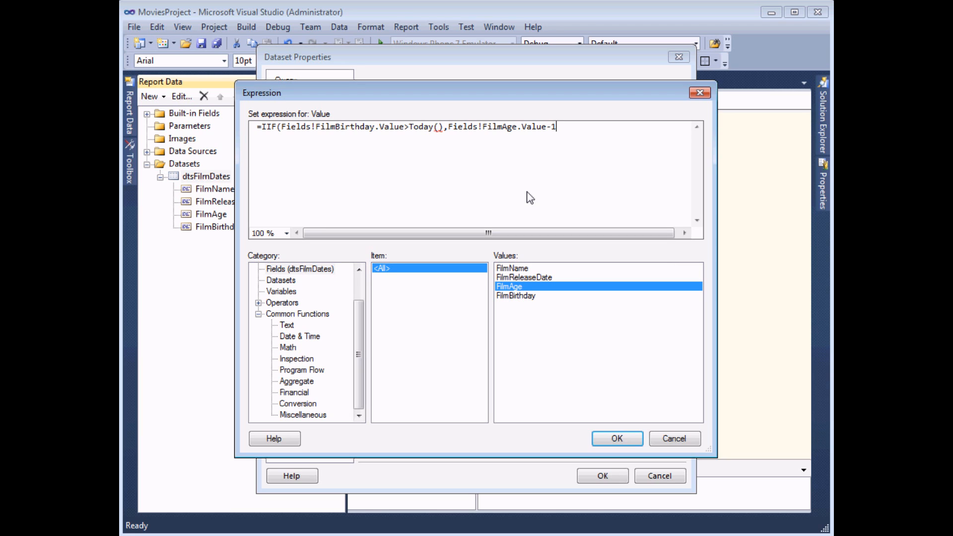
type(",")
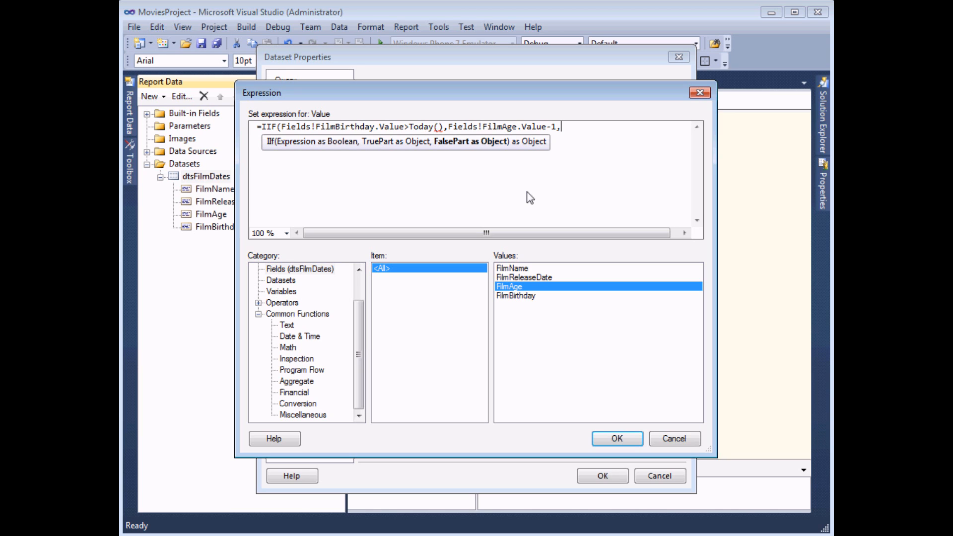
double_click(514, 286)
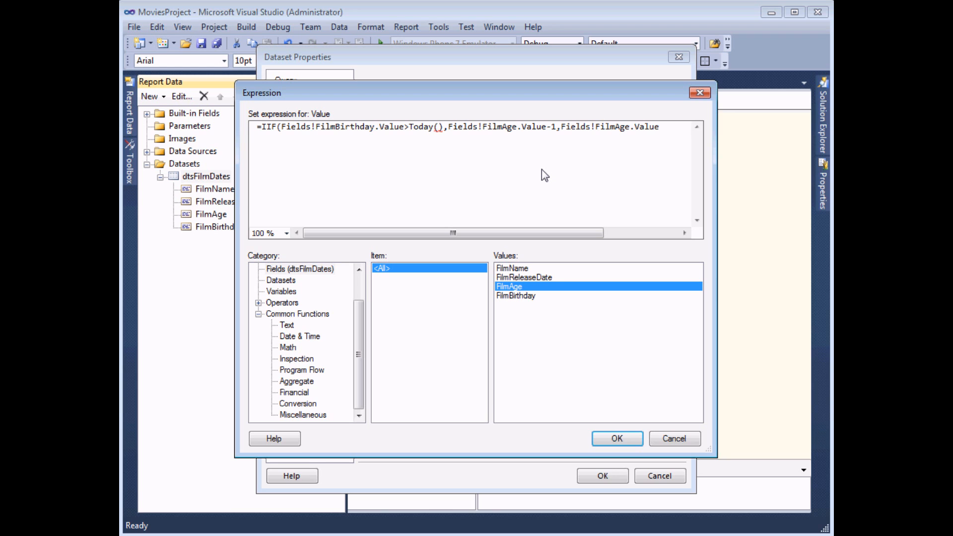
type(")")
left_click(616, 441)
Step: Save FilmAgeAccurate, add it as a column right of Film Birthday, and preview the report
left_click(602, 476)
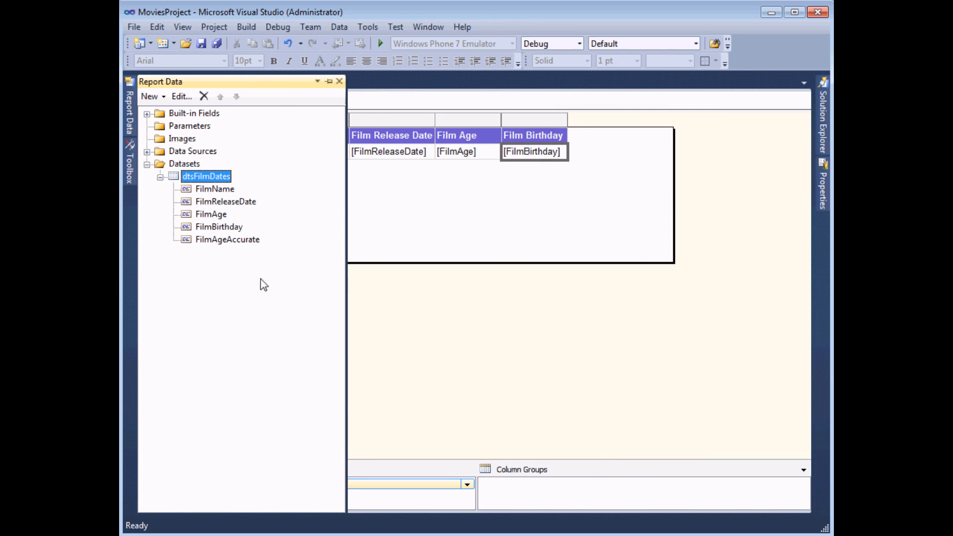
left_click(188, 241)
left_click_drag(189, 244, 567, 141)
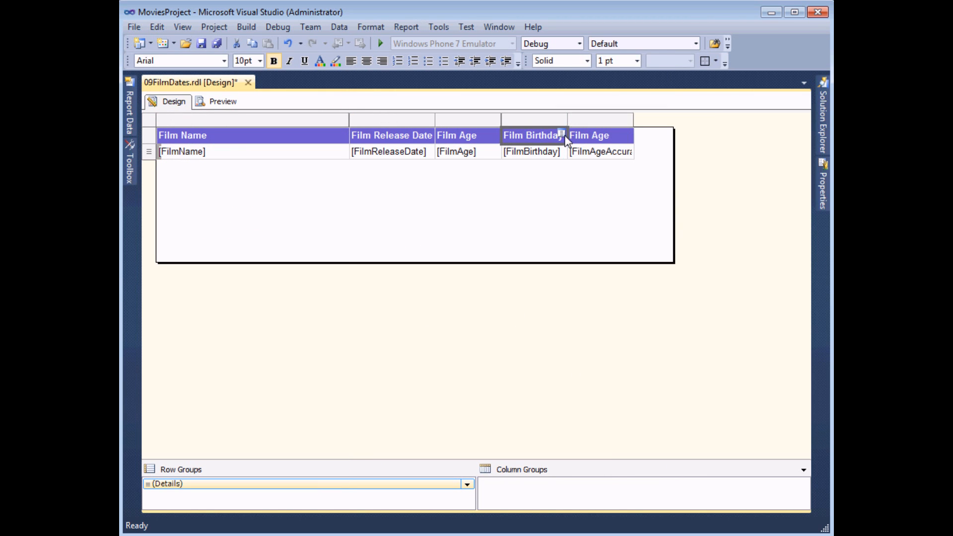
left_click(220, 104)
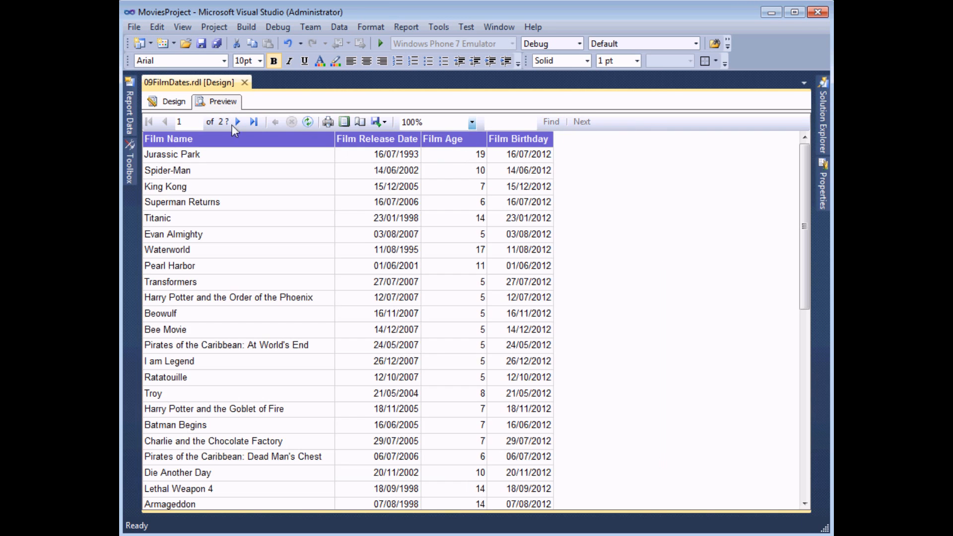